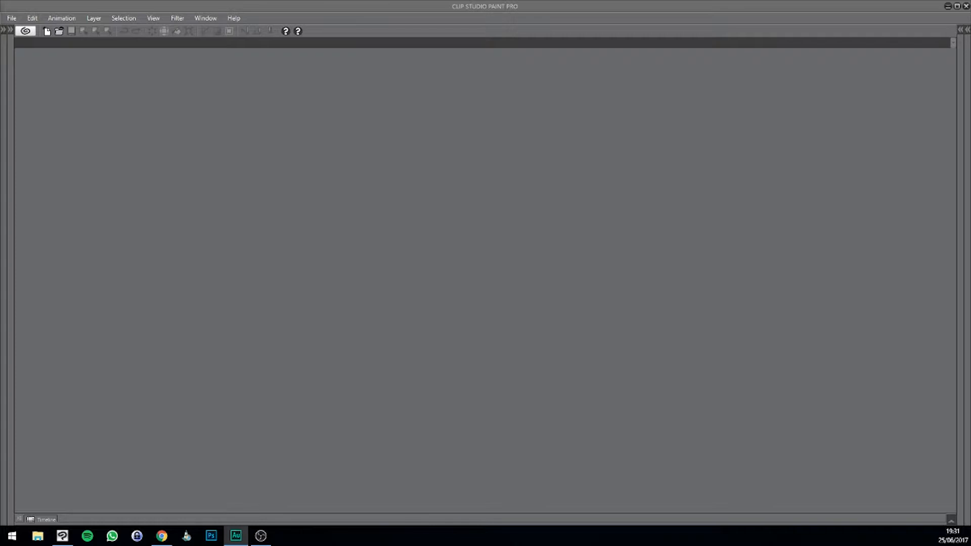
Step: Open the recent drawing file fett.clip from the Boba Fett folder
click(11, 18)
mouse_move(39, 69)
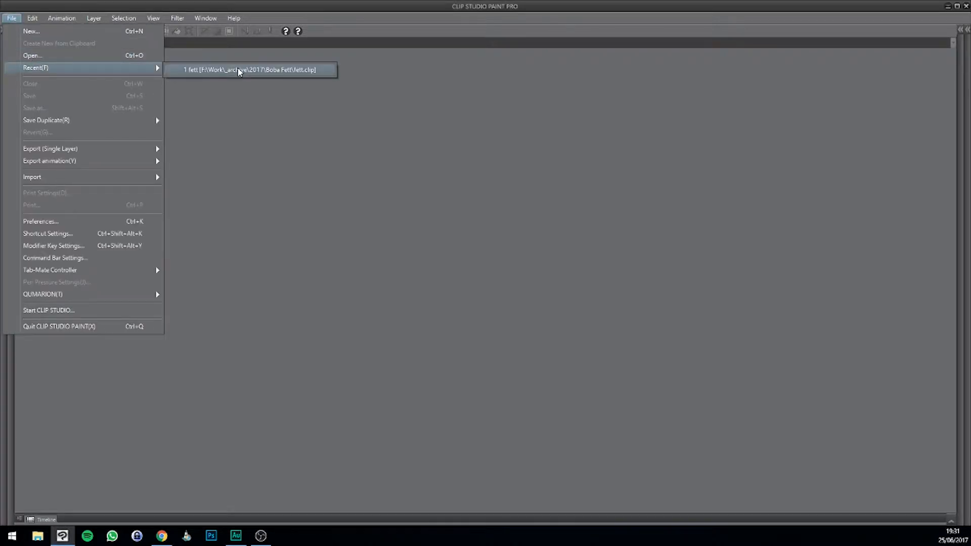
click(240, 71)
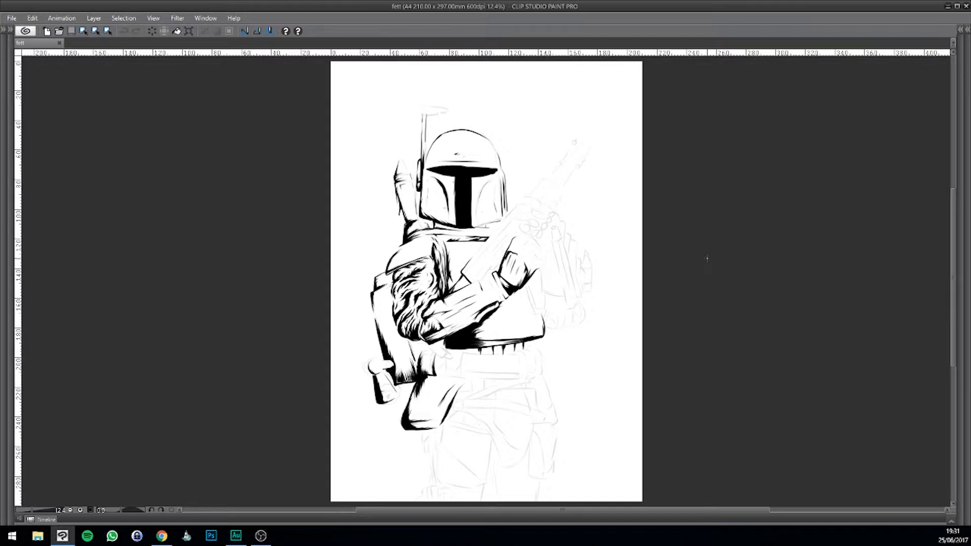
click(953, 536)
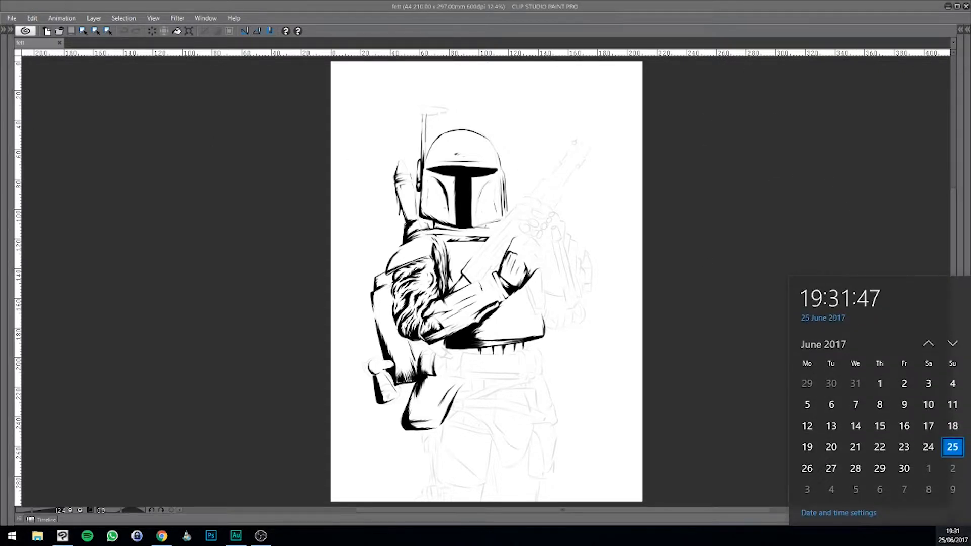
click(938, 112)
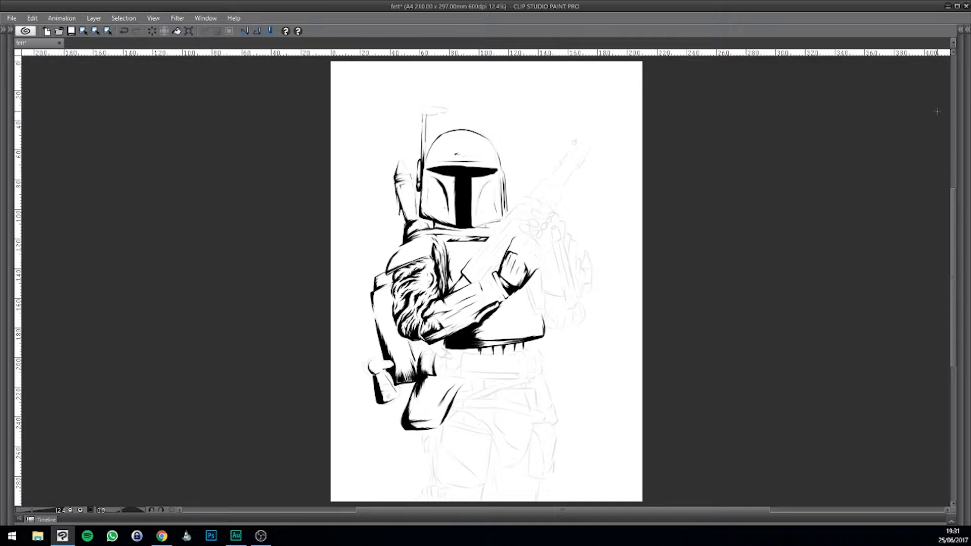
drag(531, 145, 557, 165)
key(ctrl+z)
Step: Create a second window of the same drawing and detach it as a floating window over the canvas
click(206, 19)
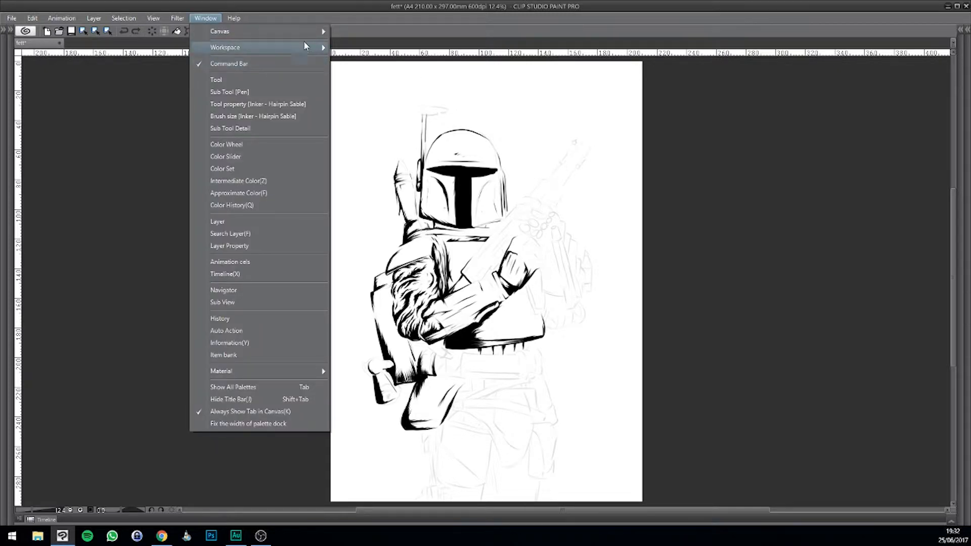
mouse_move(306, 31)
click(425, 30)
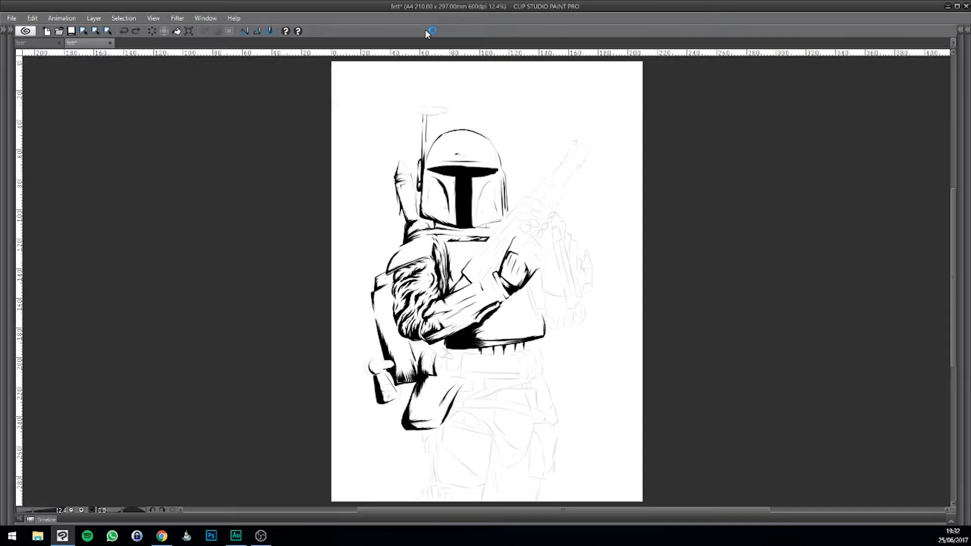
drag(81, 42, 249, 91)
Step: Fit the whole page inside the floating window and park it clear of the figure as a small overview
click(328, 289)
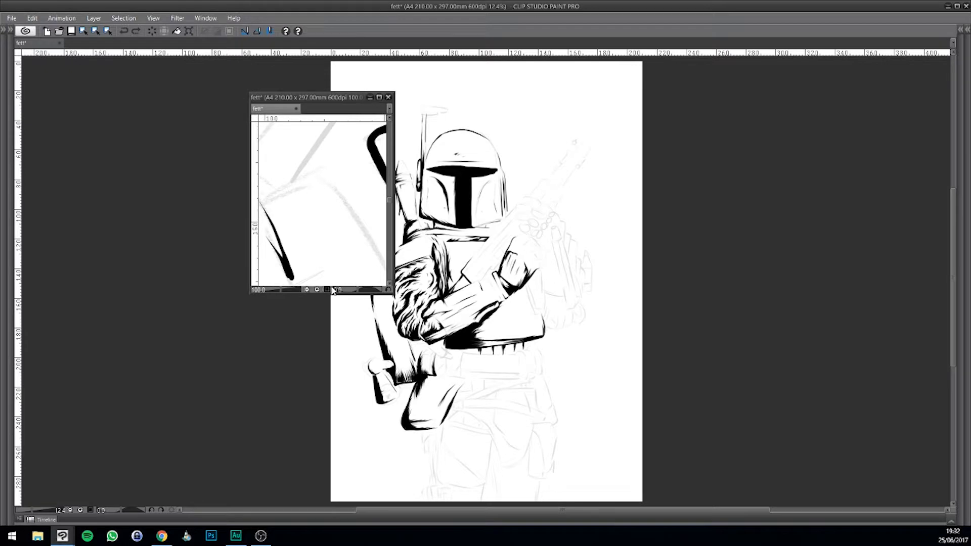
click(261, 290)
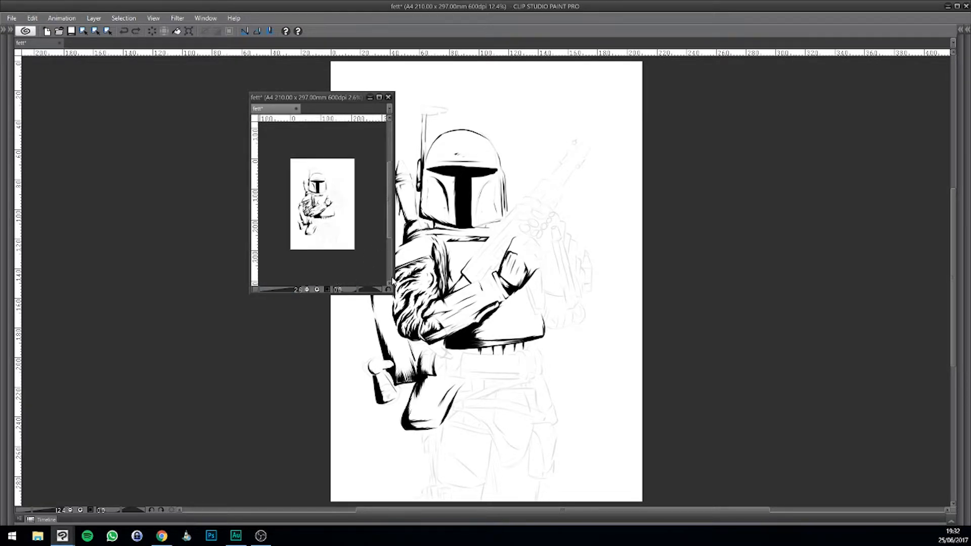
click(328, 290)
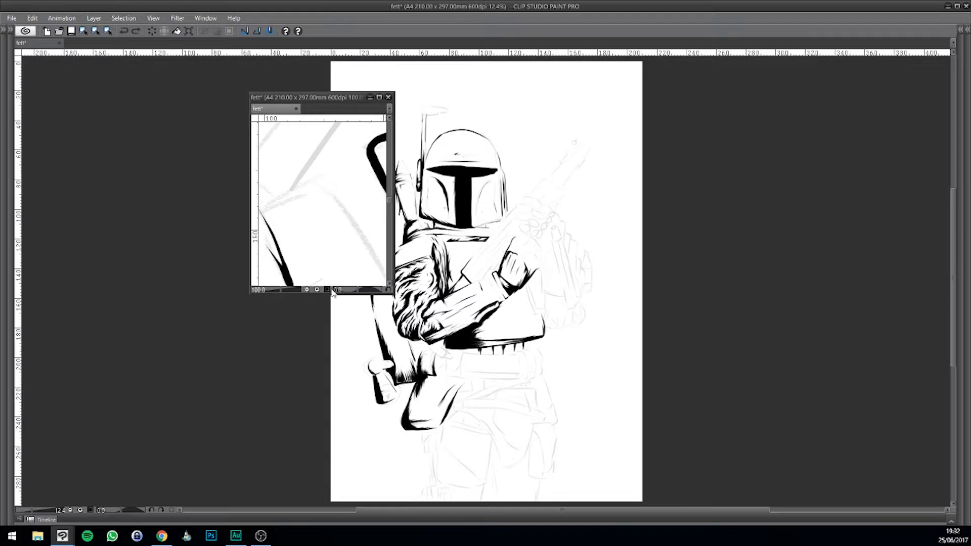
click(154, 19)
click(212, 104)
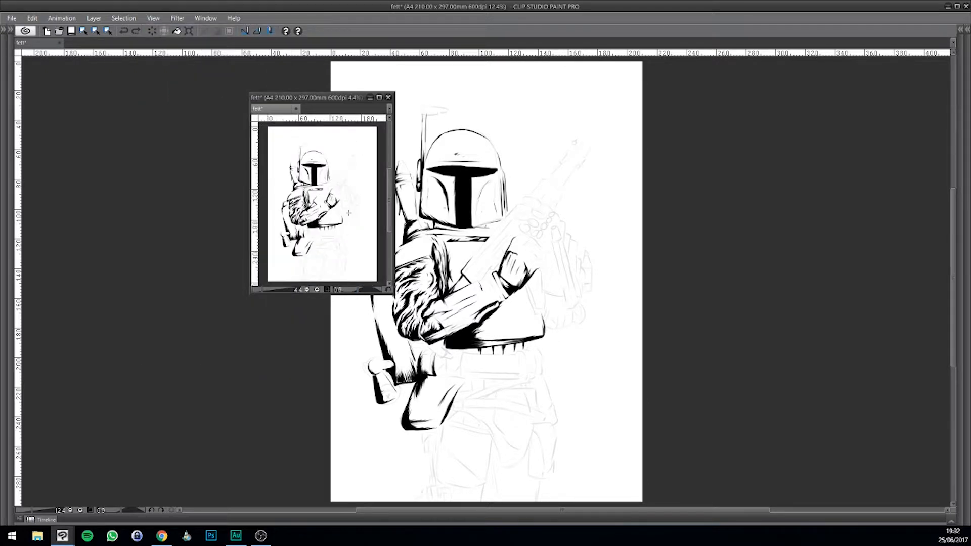
drag(335, 101, 909, 330)
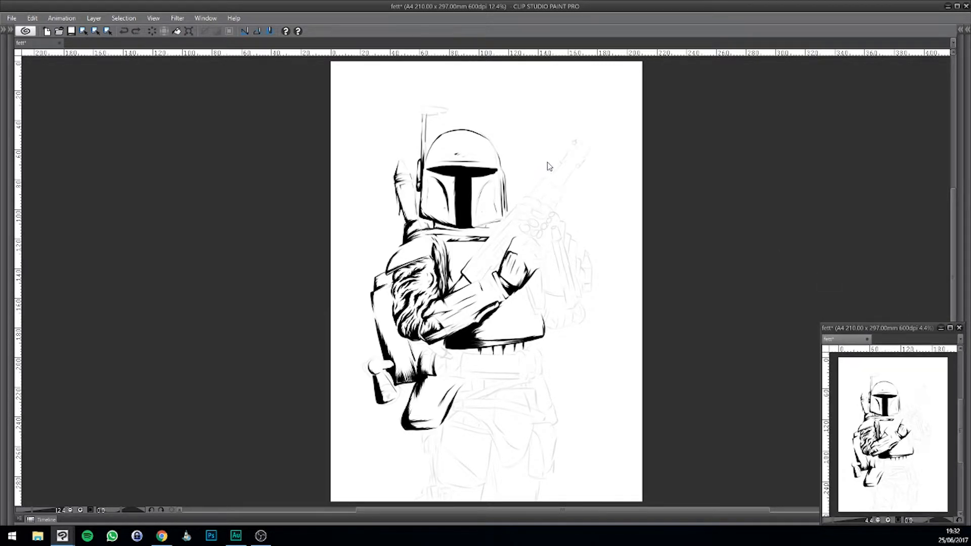
Step: Examine the inked helmet, arm and pouches, and the pencil sketch of the belt and legs still without ink
scroll(524, 175, up, 3)
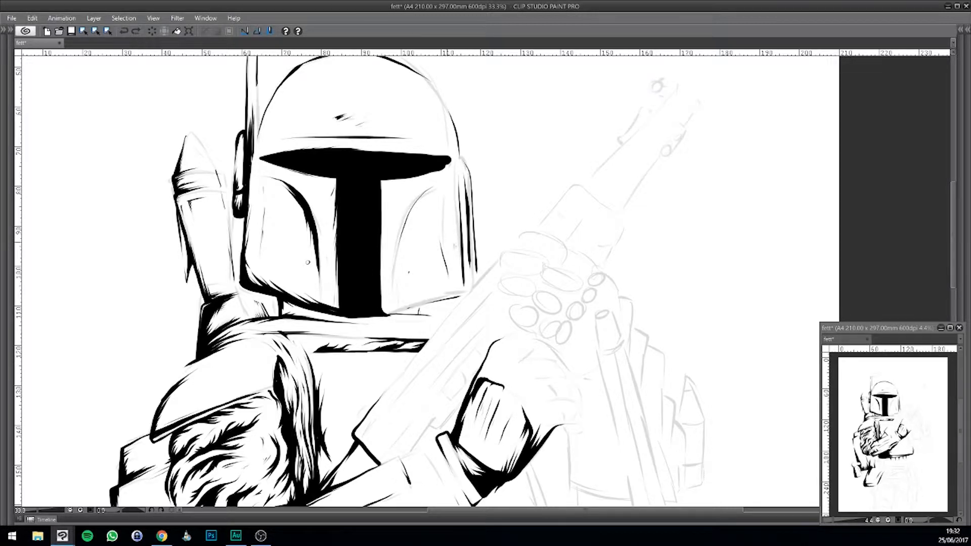
scroll(445, 276, down, 3)
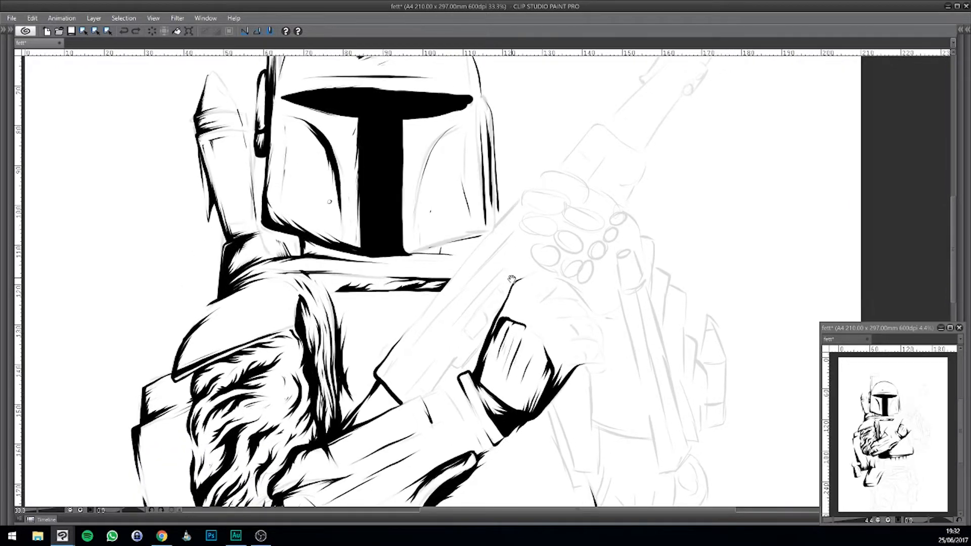
mouse_move(500, 285)
mouse_down()
mouse_move(418, 202)
mouse_move(434, 174)
mouse_up()
mouse_move(388, 322)
mouse_down()
mouse_move(469, 251)
mouse_move(425, 298)
mouse_up()
drag(297, 176, 415, 205)
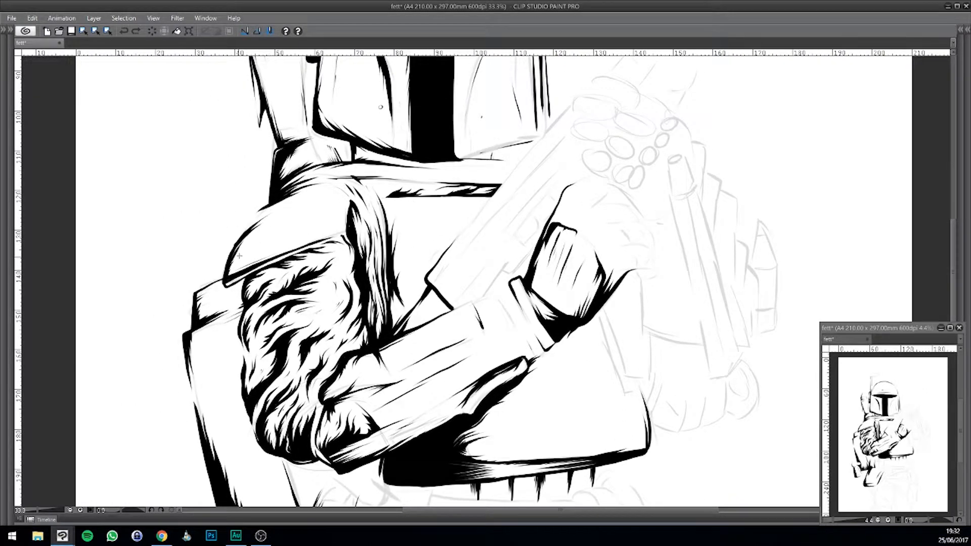
scroll(236, 306, down, 5)
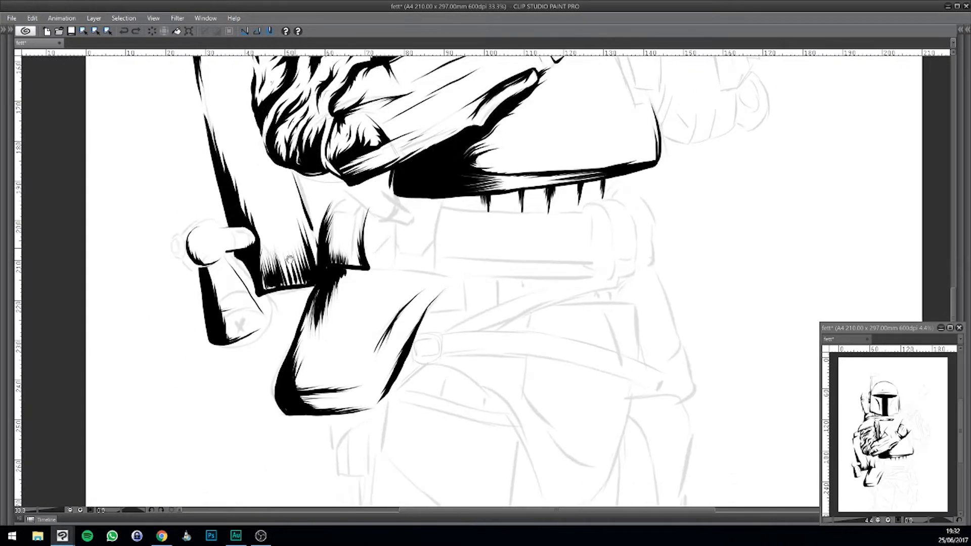
scroll(290, 259, down, 4)
scroll(426, 282, right, 2)
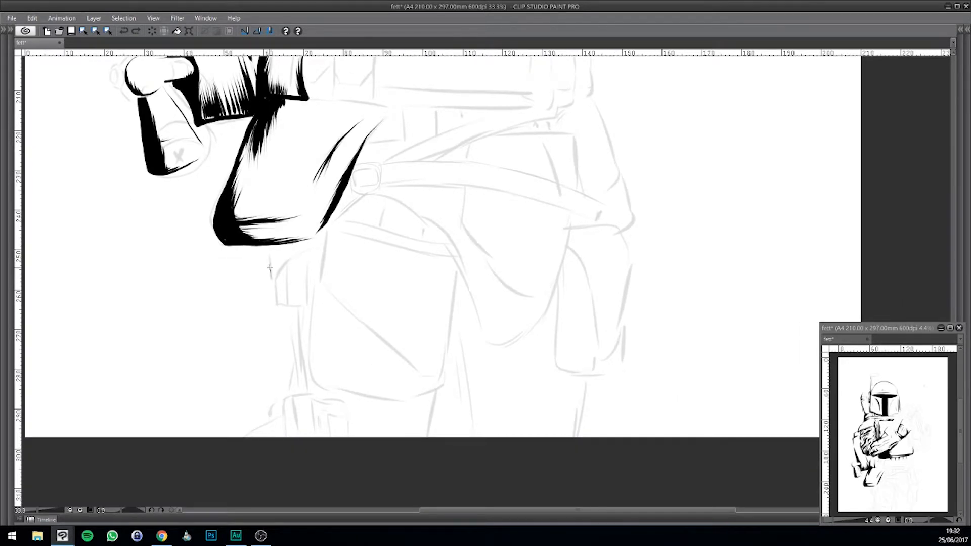
Step: Ink the small tapered fold hanging directly beneath the large hip pouch, with a heavy outer edge
drag(267, 244, 267, 242)
mouse_move(302, 248)
mouse_down()
mouse_move(273, 280)
mouse_move(269, 262)
mouse_move(272, 280)
mouse_move(273, 264)
mouse_move(298, 244)
mouse_move(284, 245)
mouse_move(287, 263)
mouse_up()
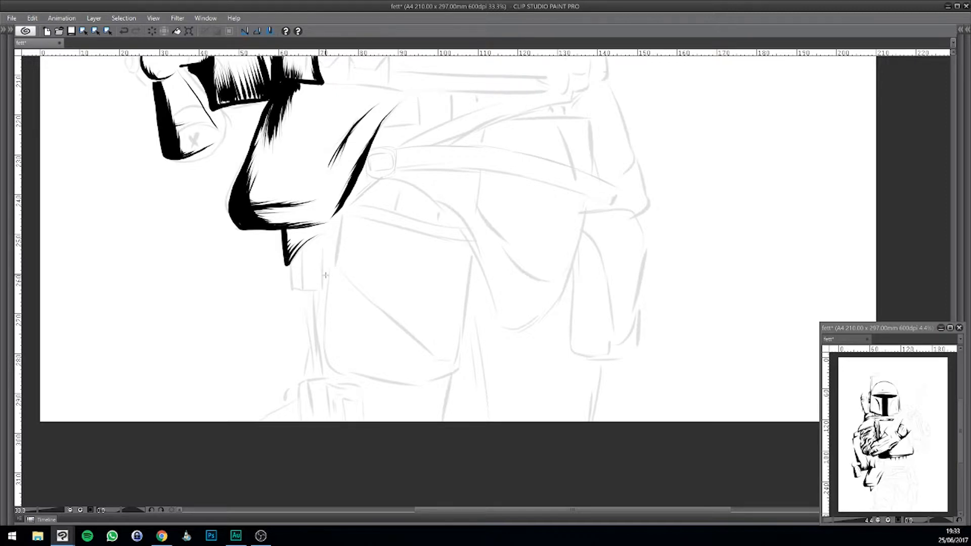
drag(313, 255, 312, 251)
key(alt+Tab)
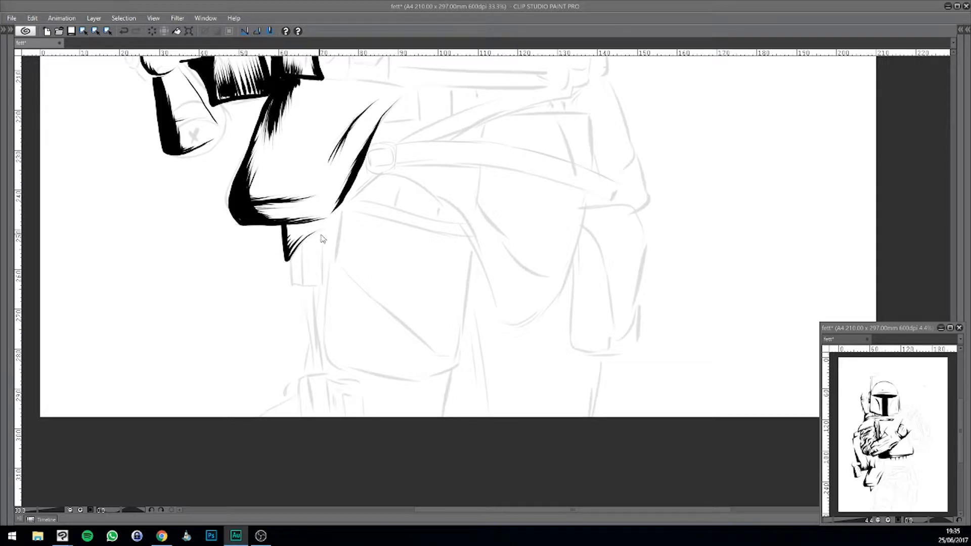
click(341, 261)
key(ctrl+z)
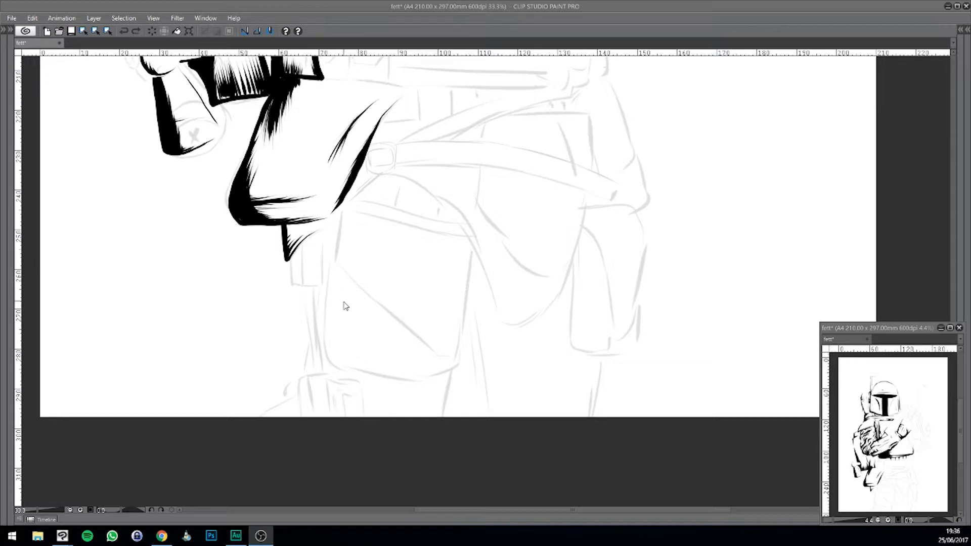
drag(344, 301, 341, 260)
key(ctrl+z)
Step: Ink the sides of the small rectangular box below the tapered fold, with heavy vertical shading on its outer side
drag(354, 296, 317, 300)
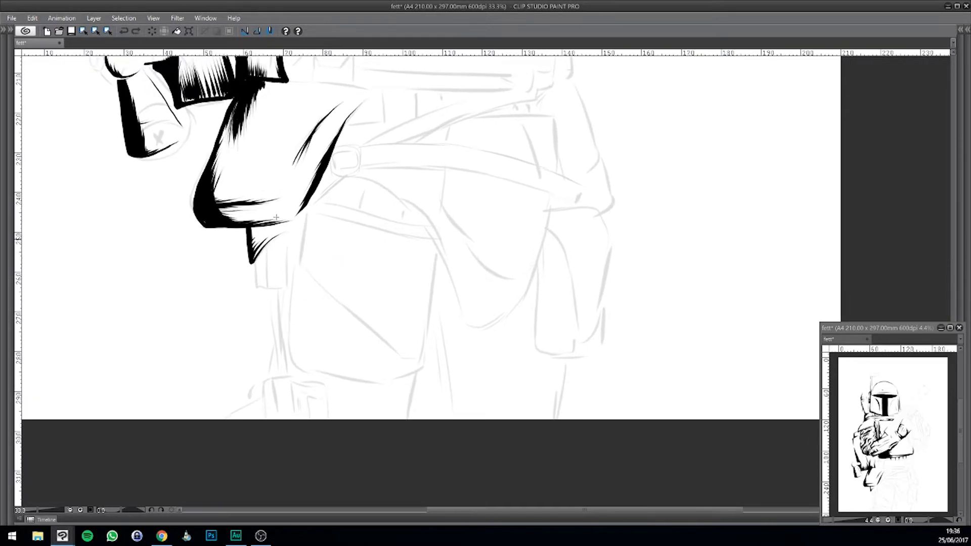
drag(257, 289, 254, 254)
mouse_move(258, 253)
mouse_down()
mouse_move(261, 290)
mouse_move(259, 275)
mouse_up()
drag(267, 263, 263, 291)
drag(264, 257, 264, 289)
drag(286, 255, 286, 288)
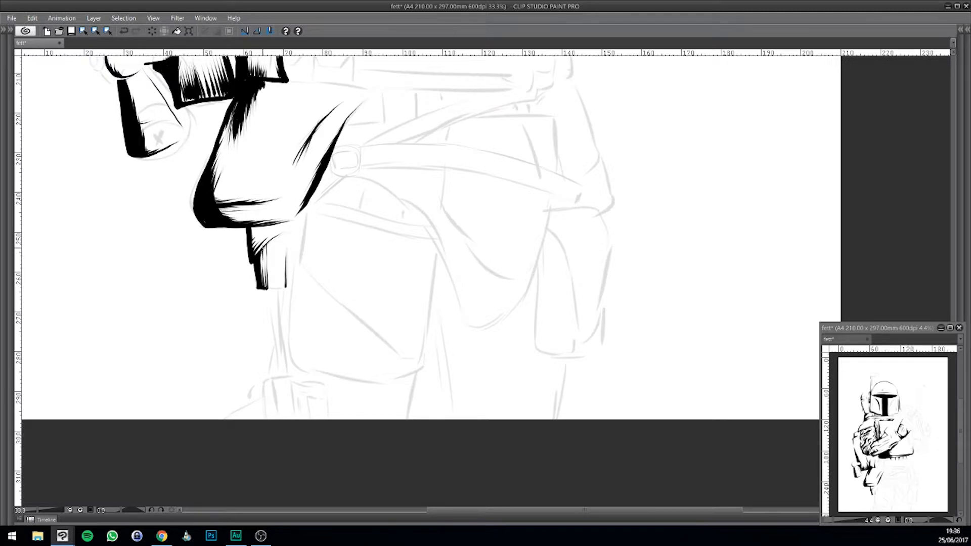
Step: Add short hatching under the fold and ink the bottom edge of the small box
drag(265, 246, 263, 256)
drag(266, 243, 279, 236)
key(ctrl+z)
drag(267, 288, 278, 289)
drag(268, 288, 269, 279)
Step: Ink the two narrow converging leg lines running down from the small box toward the knee
drag(322, 259, 288, 278)
mouse_move(510, 236)
mouse_down()
mouse_move(461, 287)
mouse_move(481, 237)
mouse_up()
drag(231, 366, 220, 325)
drag(279, 311, 305, 267)
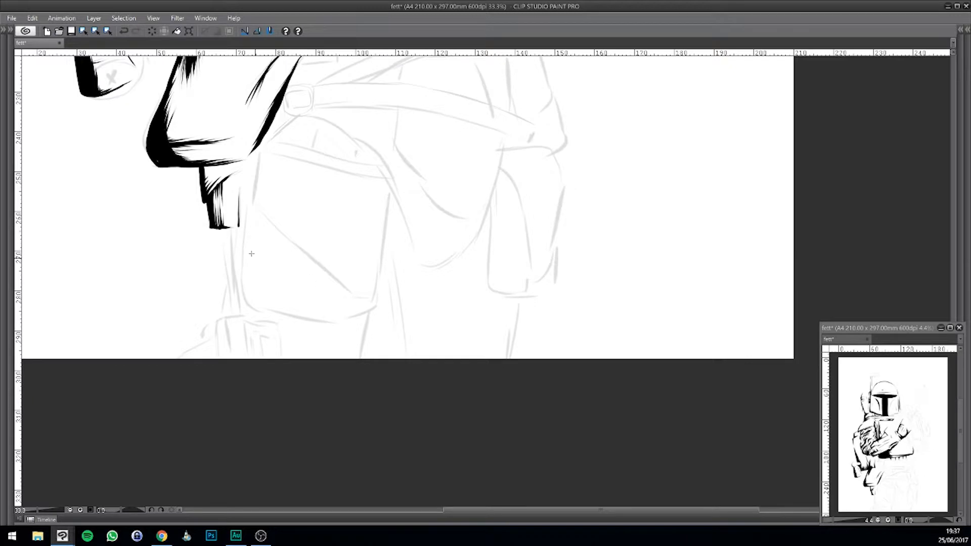
drag(240, 306, 228, 252)
key(ctrl+z)
drag(225, 285, 213, 225)
drag(233, 275, 225, 241)
key(ctrl+z)
drag(234, 276, 227, 228)
Step: Ink the outer edge of the knee guard down to the page's lower border and review the whole figure
mouse_move(228, 291)
mouse_down()
mouse_move(233, 314)
mouse_move(222, 306)
mouse_move(218, 327)
mouse_move(218, 318)
mouse_up()
mouse_move(234, 361)
mouse_down()
mouse_move(227, 317)
mouse_move(235, 326)
mouse_move(222, 343)
mouse_move(221, 328)
mouse_move(220, 363)
mouse_move(220, 322)
mouse_move(224, 364)
mouse_move(228, 362)
mouse_up()
drag(296, 305, 282, 330)
scroll(235, 313, up, 2)
scroll(235, 314, down, 3)
scroll(236, 314, down, 3)
scroll(236, 314, up, 2)
drag(299, 354, 327, 455)
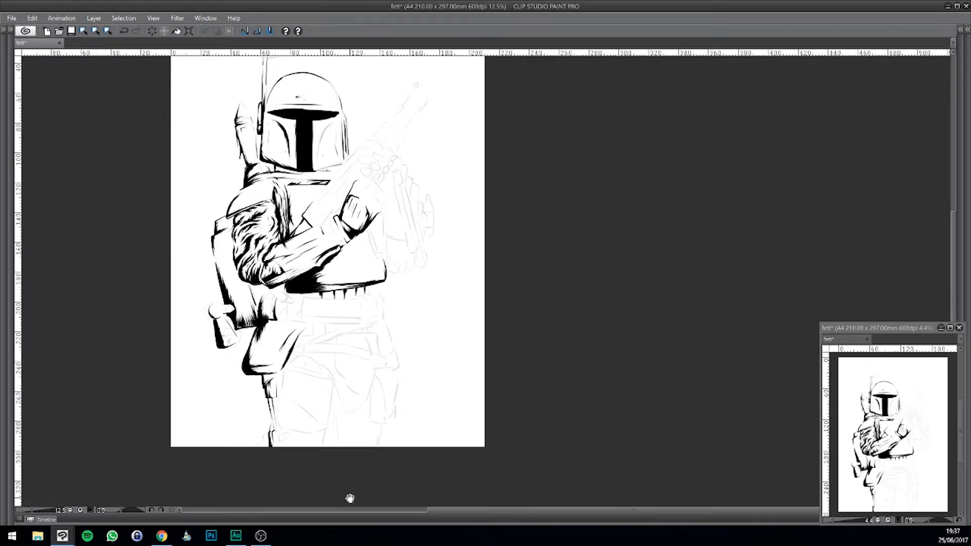
Step: Strengthen the lower leg line with tapered strokes between the small box and the knee guard
scroll(350, 499, up, 4)
drag(218, 265, 372, 261)
mouse_move(193, 249)
mouse_down()
mouse_move(195, 262)
mouse_move(182, 247)
mouse_up()
drag(189, 314, 203, 376)
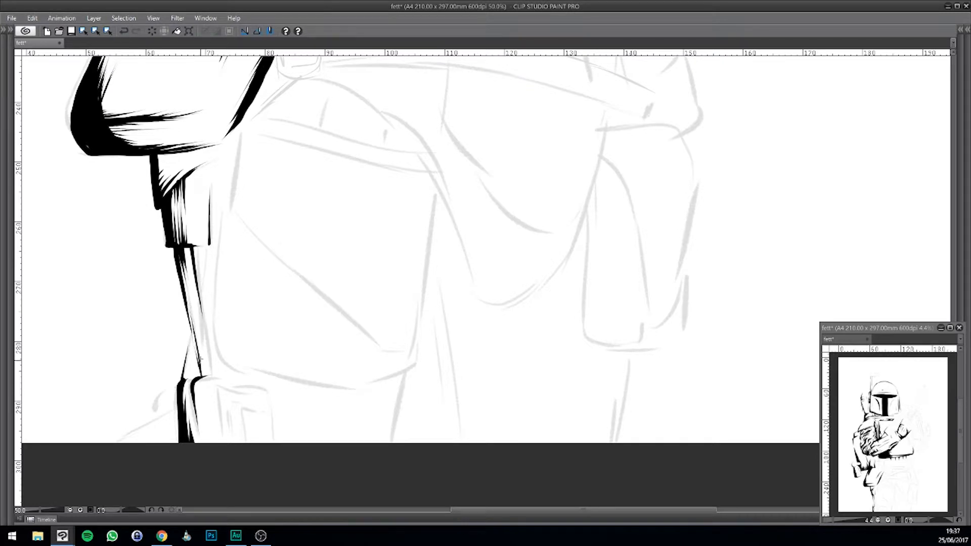
drag(194, 314, 204, 378)
scroll(213, 329, down, 1)
mouse_move(193, 276)
mouse_down()
mouse_move(206, 359)
mouse_move(192, 336)
mouse_move(184, 359)
mouse_up()
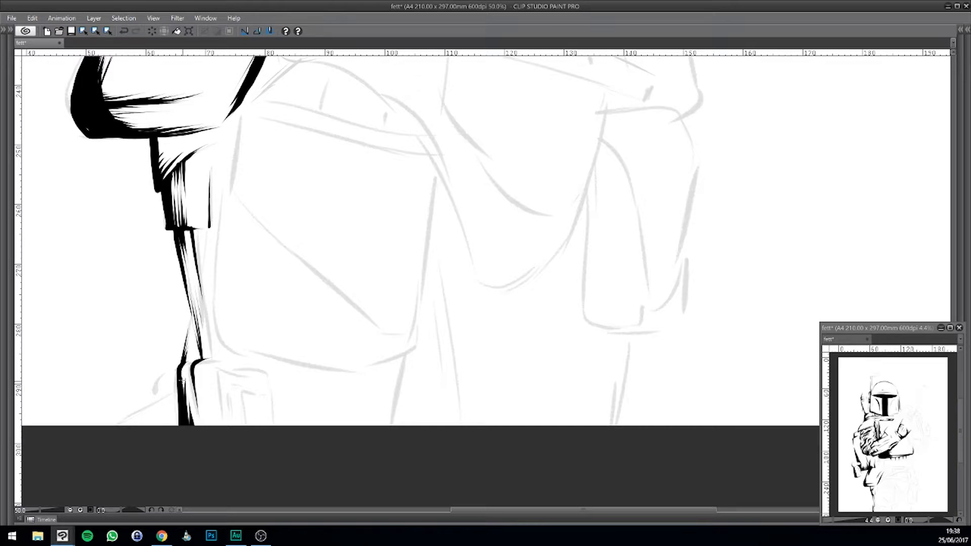
drag(310, 332, 293, 379)
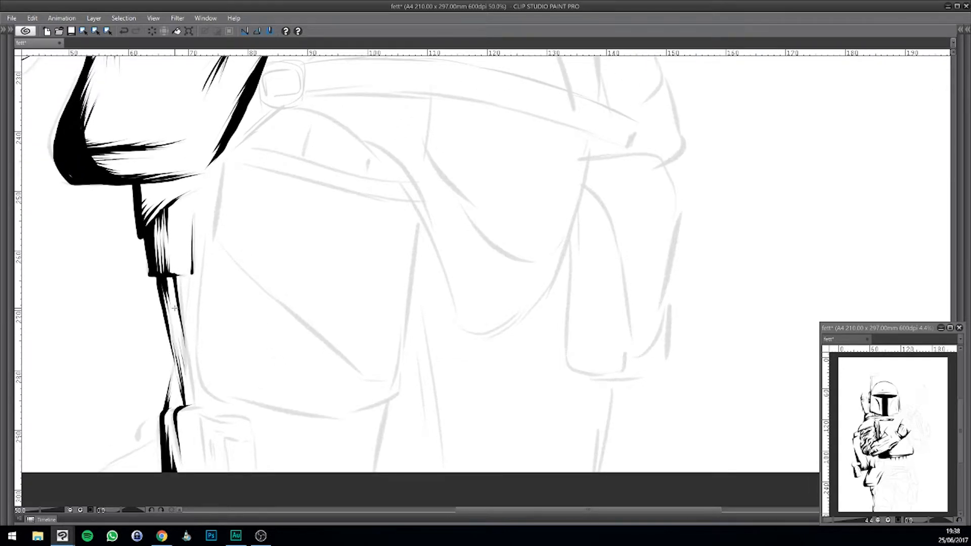
Step: Add shading at the top of the narrow leg lines and ink the upper outer edge of the thigh
drag(170, 290, 166, 272)
drag(188, 247, 191, 272)
drag(210, 278, 199, 321)
mouse_move(223, 278)
mouse_down()
mouse_move(197, 326)
mouse_move(181, 276)
mouse_move(174, 357)
mouse_move(239, 337)
mouse_up()
key(ctrl+z)
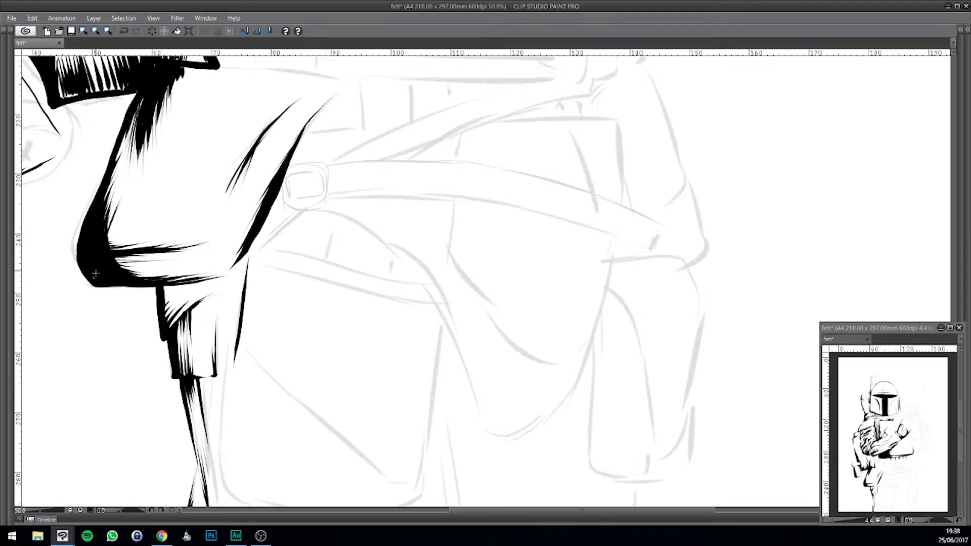
Step: Extend the large pouch's lower outer corner to a sharper point and reinforce the horizontal crease across it
drag(81, 235, 77, 251)
drag(96, 195, 76, 264)
key(ctrl+z)
drag(80, 249, 164, 247)
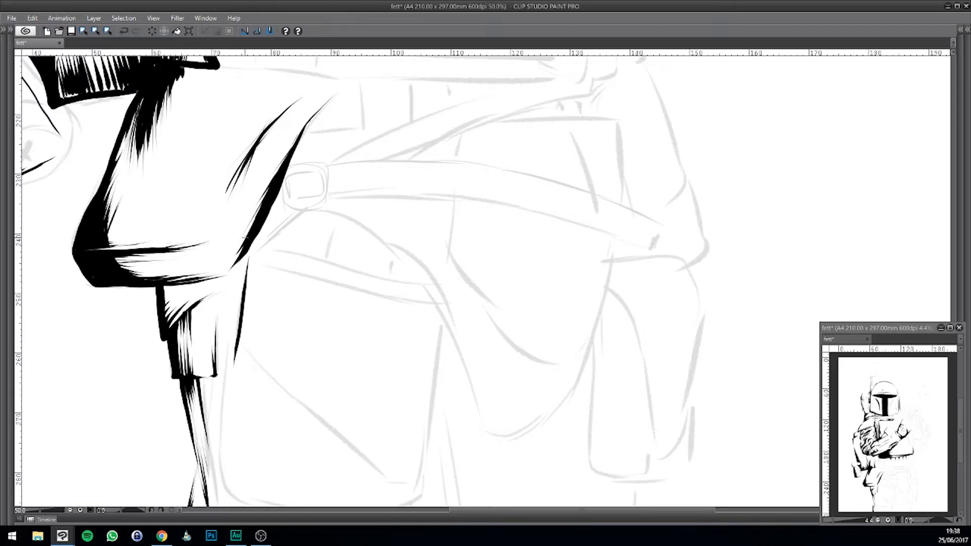
drag(77, 250, 150, 243)
Step: Thicken the shading along the upper outer edge of the large hip pouch
drag(241, 259, 215, 322)
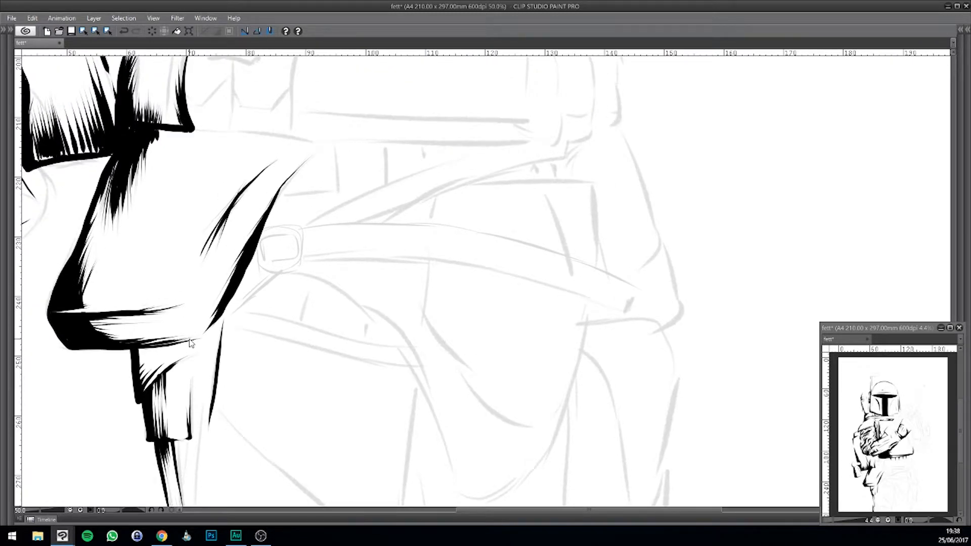
scroll(201, 339, down, 5)
scroll(191, 343, up, 3)
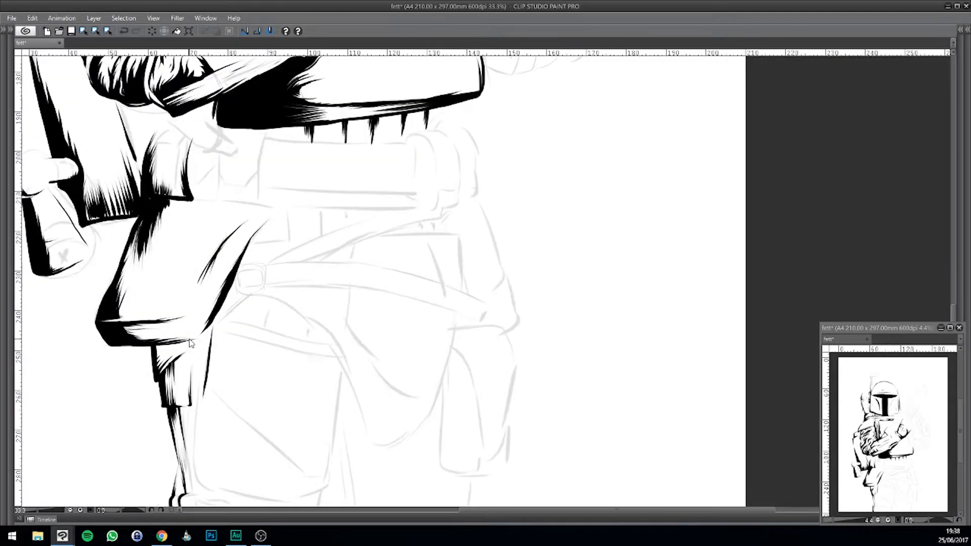
drag(299, 188, 288, 236)
drag(141, 237, 154, 246)
key(ctrl+z)
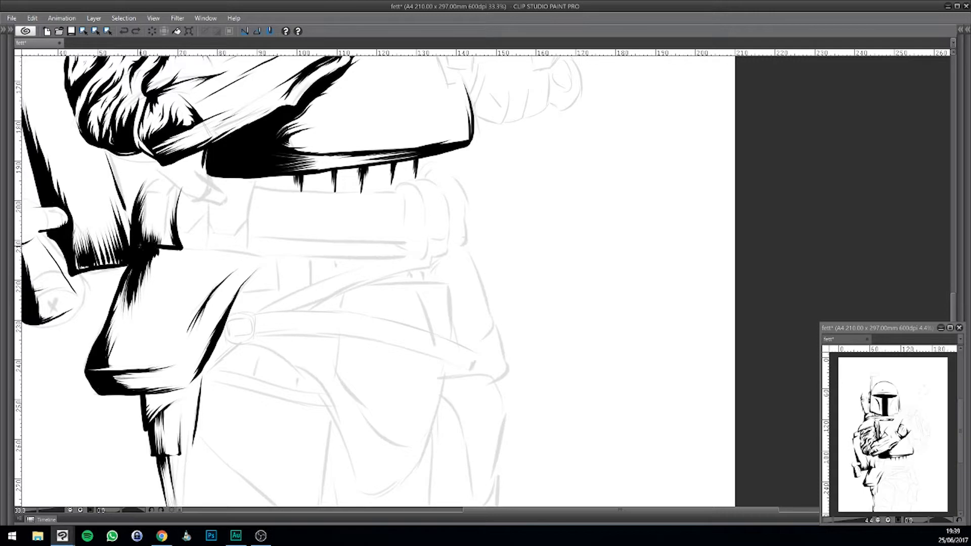
drag(134, 267, 124, 282)
Step: Ink the lower outer corner of the belt buckle and the line from beneath it down to the thigh
drag(327, 241, 311, 332)
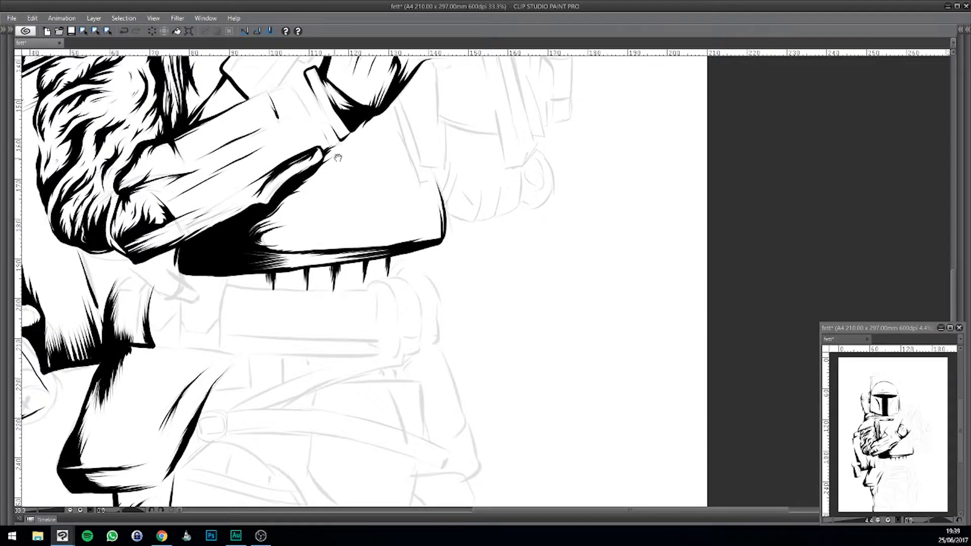
drag(463, 292, 474, 183)
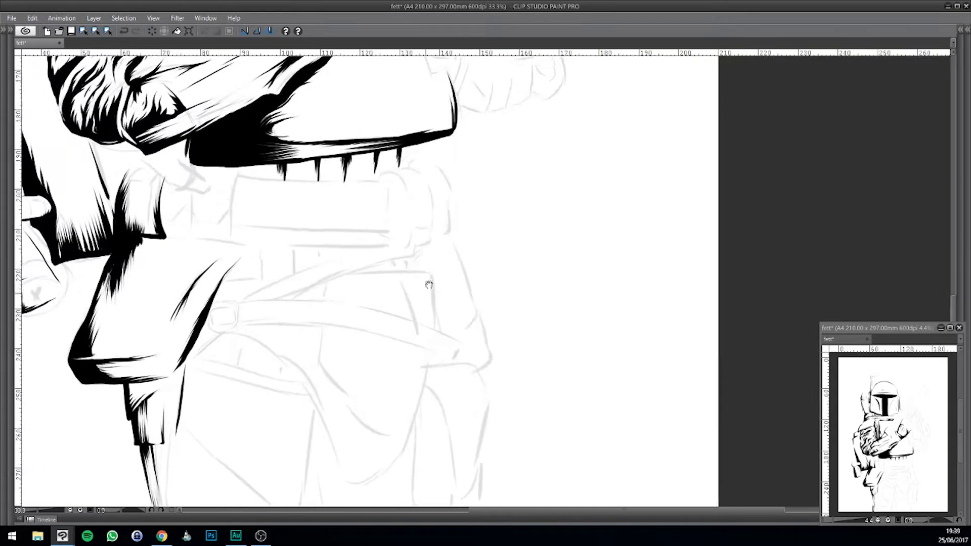
scroll(373, 276, up, 1)
drag(230, 223, 273, 190)
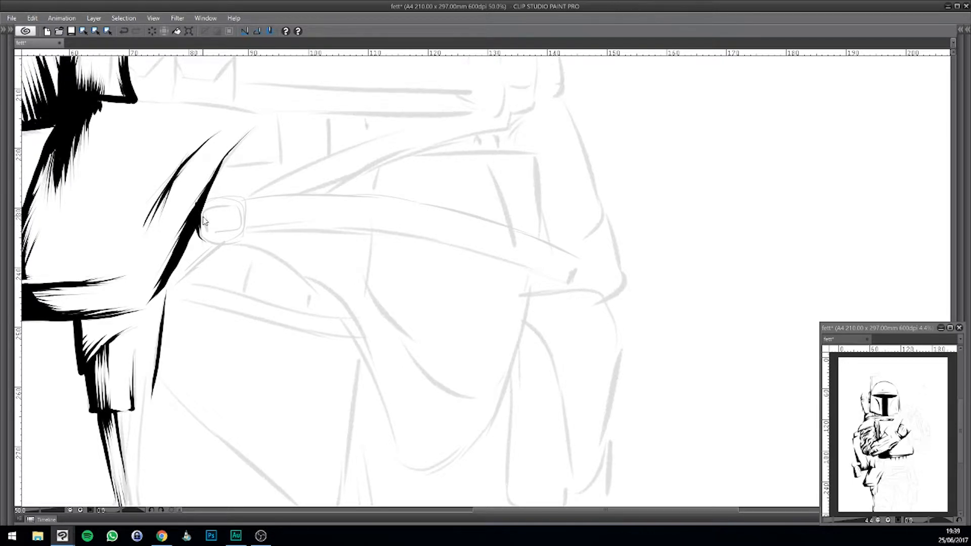
key(ctrl+z)
key(ctrl+z)
key(ctrl+z)
mouse_move(217, 244)
mouse_down()
mouse_move(202, 243)
mouse_move(200, 227)
mouse_move(310, 195)
mouse_move(265, 204)
mouse_move(236, 252)
mouse_up()
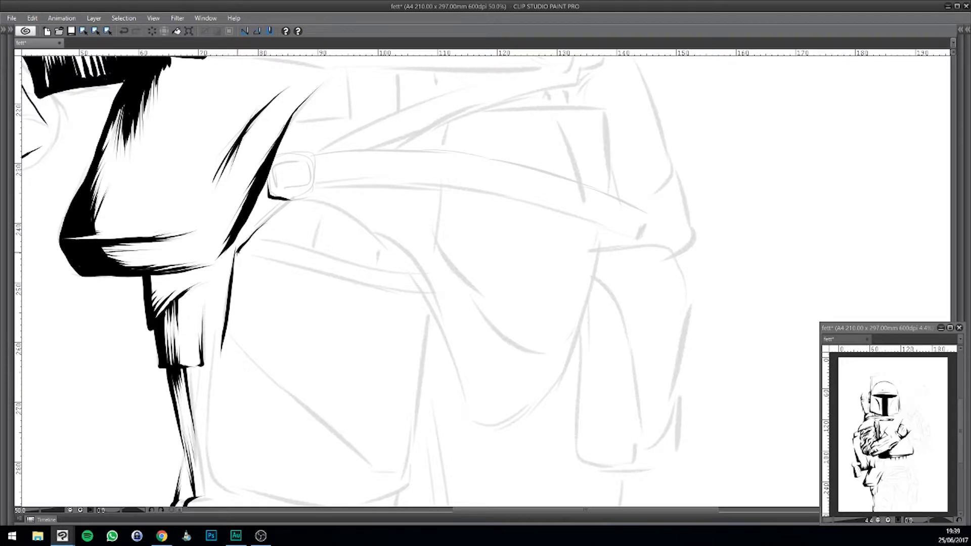
Step: Redo the line running from beneath the belt buckle down to the thigh and add short shading strokes beside it
key(ctrl+z)
drag(275, 212, 237, 249)
key(ctrl+z)
drag(272, 215, 233, 267)
drag(266, 217, 237, 246)
mouse_move(305, 212)
mouse_down()
mouse_move(291, 234)
mouse_move(230, 243)
mouse_move(272, 284)
mouse_move(297, 269)
mouse_up()
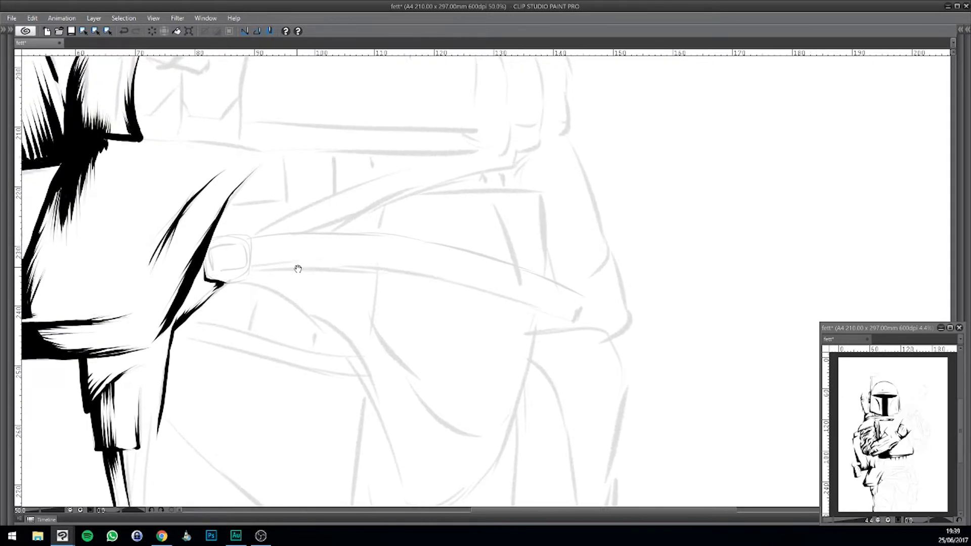
mouse_move(204, 253)
mouse_down()
mouse_move(206, 283)
mouse_move(189, 297)
mouse_up()
Step: Reinforce the shading where the large hip pouch meets the upper outer edge of the thigh
drag(283, 288, 333, 203)
mouse_move(227, 222)
mouse_down()
mouse_move(221, 251)
mouse_move(228, 222)
mouse_move(205, 349)
mouse_up()
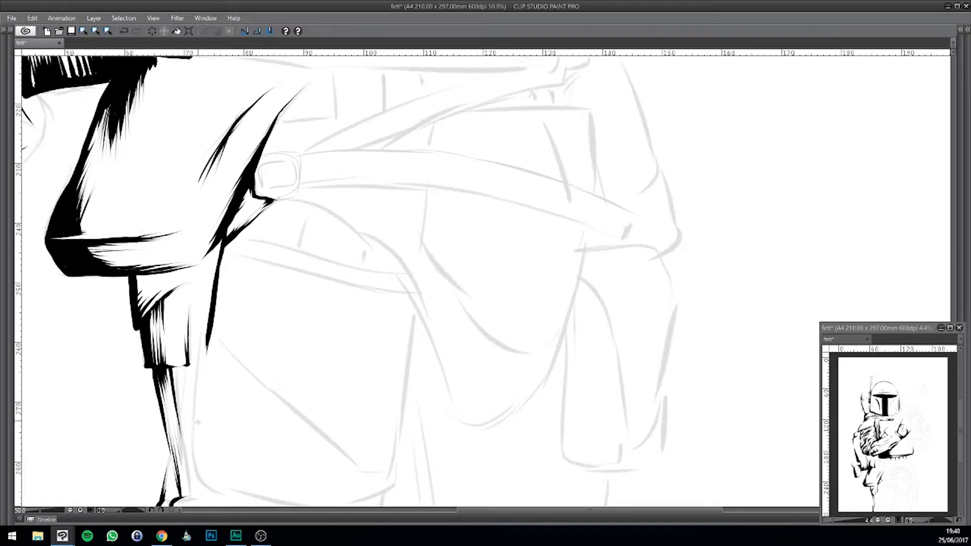
key(ctrl+z)
drag(219, 271, 215, 299)
key(ctrl+z)
mouse_move(232, 237)
mouse_down()
mouse_move(217, 281)
mouse_move(234, 247)
mouse_up()
Step: Thicken the curve sweeping inward from the buckle's lower corner with tapered shading strokes along its underside
mouse_move(445, 276)
mouse_down()
mouse_move(412, 280)
mouse_move(376, 344)
mouse_move(455, 364)
mouse_move(622, 317)
mouse_move(577, 379)
mouse_move(627, 361)
mouse_up()
mouse_move(559, 305)
mouse_down()
mouse_move(532, 252)
mouse_move(444, 179)
mouse_move(511, 318)
mouse_move(325, 220)
mouse_move(199, 184)
mouse_move(171, 208)
mouse_move(208, 301)
mouse_up()
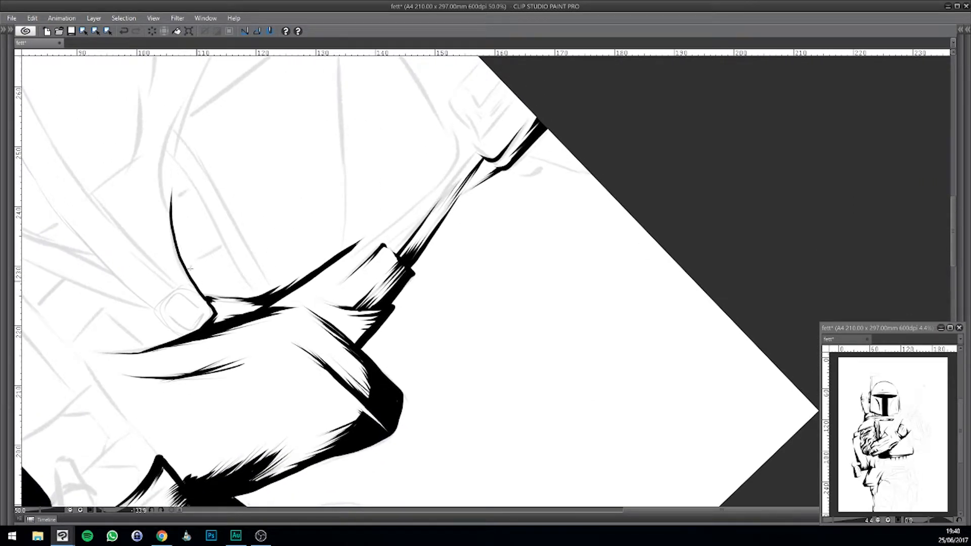
drag(175, 229, 209, 300)
drag(180, 233, 207, 300)
drag(186, 251, 209, 300)
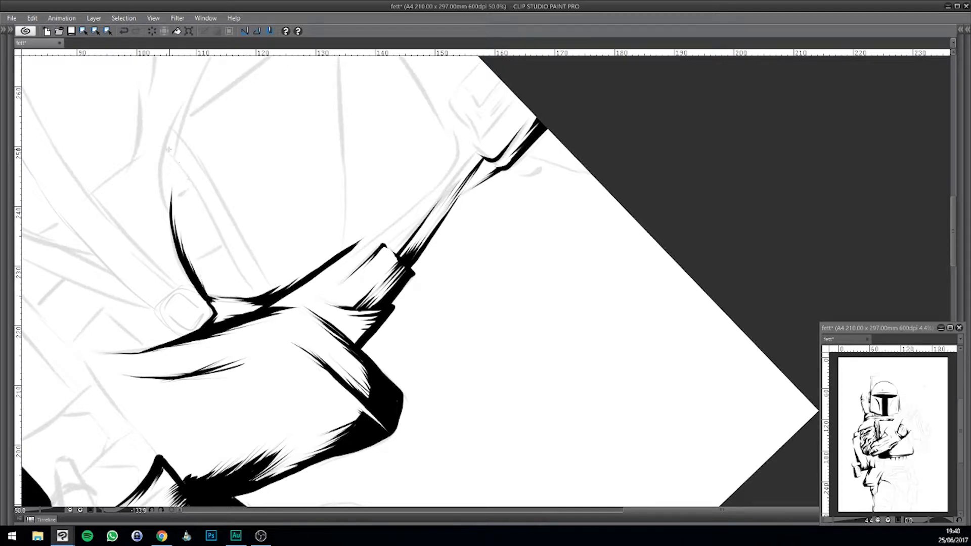
Step: Ink the second curve below it, from the top of the thigh across the hip, and thicken its outer end
mouse_move(176, 158)
mouse_down()
mouse_move(246, 278)
mouse_move(269, 295)
mouse_up()
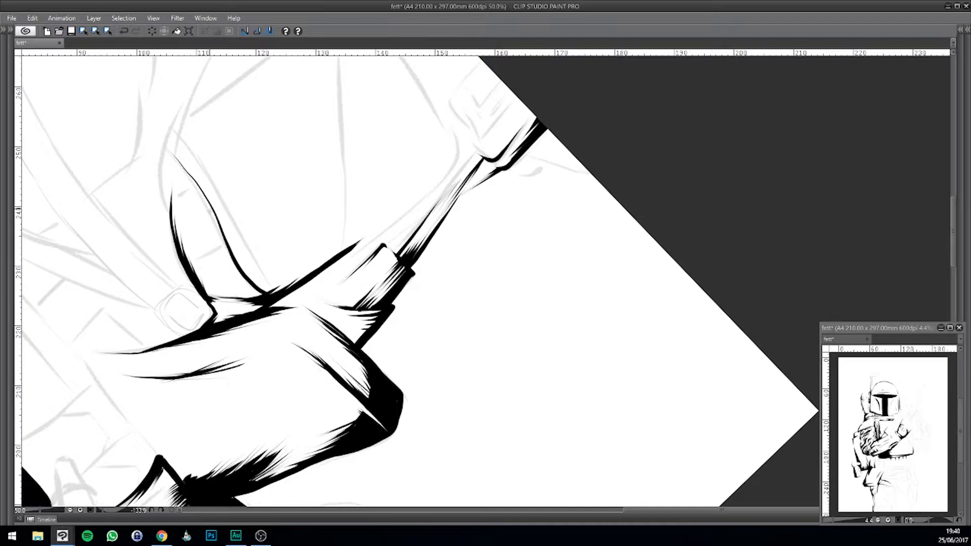
drag(228, 248, 260, 296)
drag(227, 259, 255, 300)
drag(201, 197, 230, 254)
drag(222, 221, 247, 283)
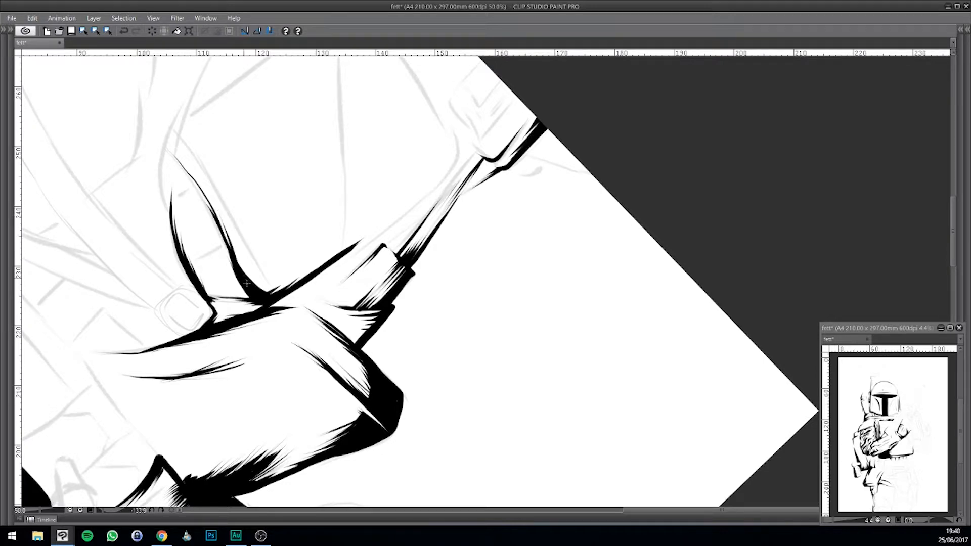
mouse_move(235, 243)
mouse_down()
mouse_move(264, 292)
mouse_move(229, 271)
mouse_move(248, 297)
mouse_up()
drag(411, 227, 598, 221)
drag(669, 231, 396, 250)
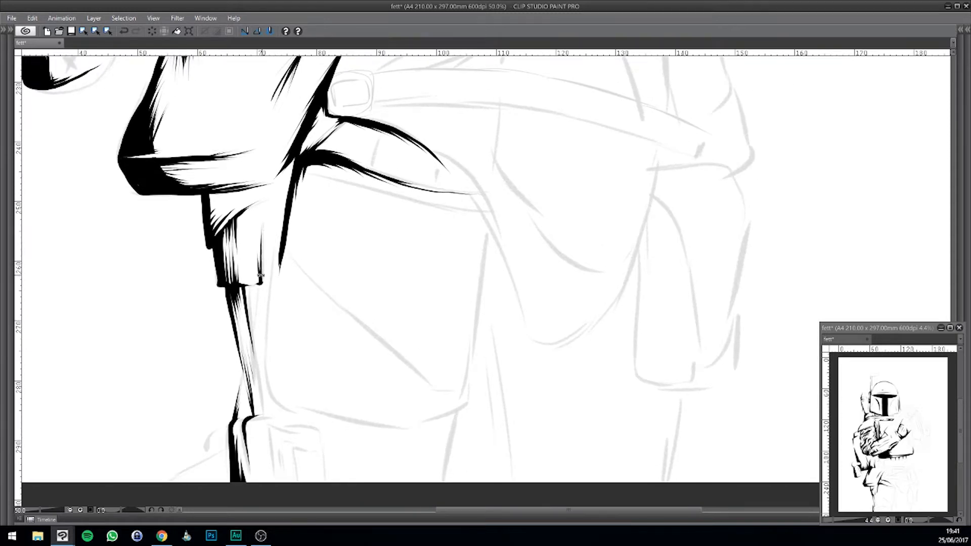
Step: Ink the outer contour of the lower thigh, curving in towards the knee, and thicken it
drag(303, 344, 288, 306)
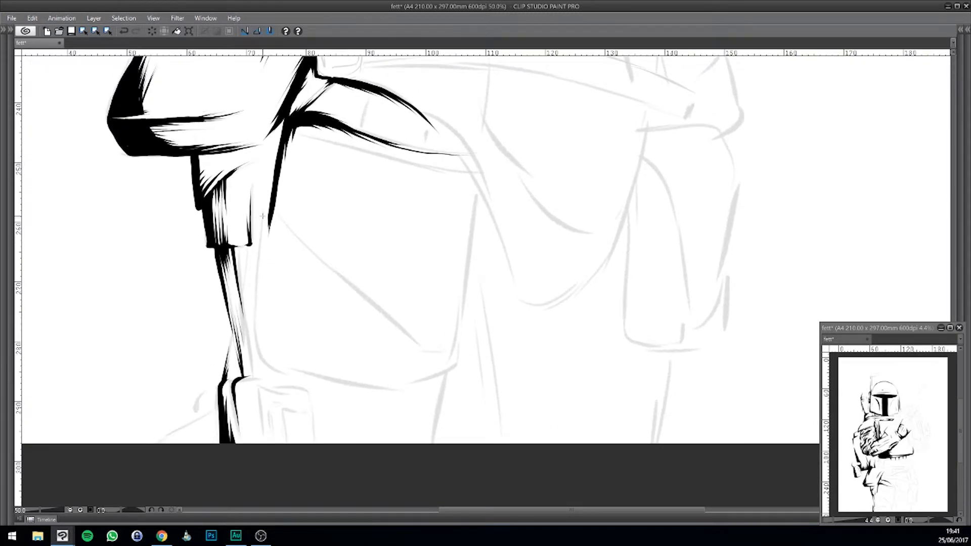
mouse_move(260, 221)
mouse_down()
mouse_move(256, 349)
mouse_move(278, 374)
mouse_up()
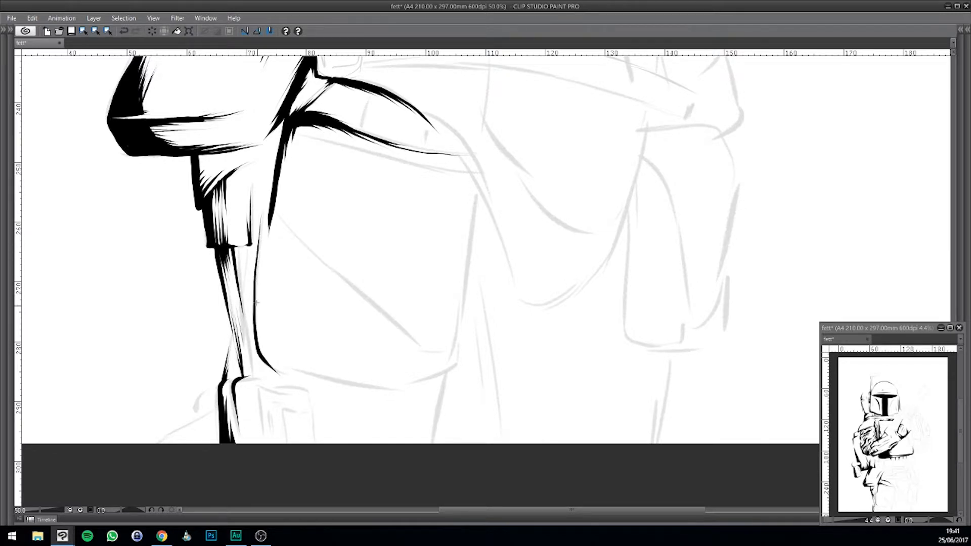
drag(252, 267, 252, 321)
drag(250, 262, 259, 359)
Step: Add fine tapered shading strokes beneath the large hip pouch, along the upper outer edge of the thigh
mouse_move(329, 301)
mouse_down()
mouse_move(317, 382)
mouse_move(284, 347)
mouse_up()
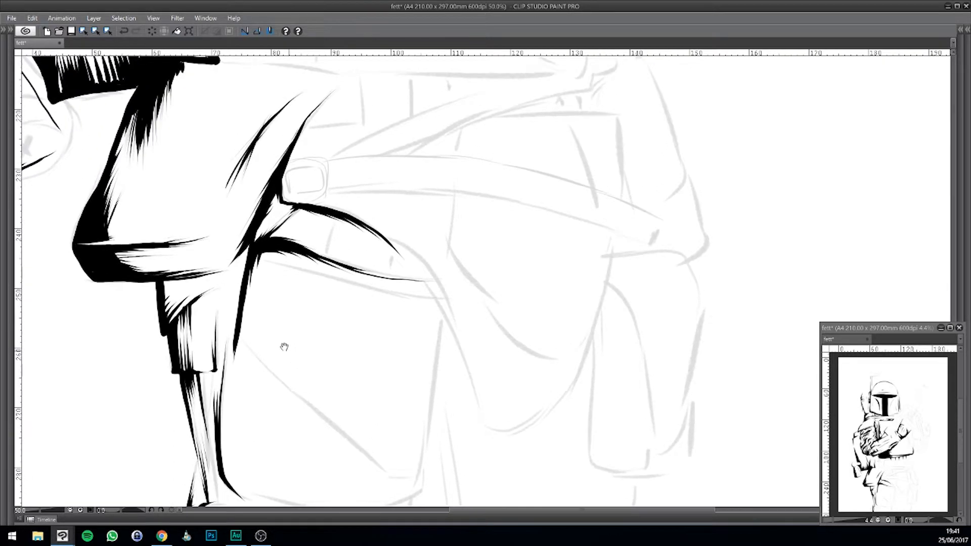
drag(227, 282, 248, 250)
drag(315, 257, 313, 258)
drag(231, 319, 241, 272)
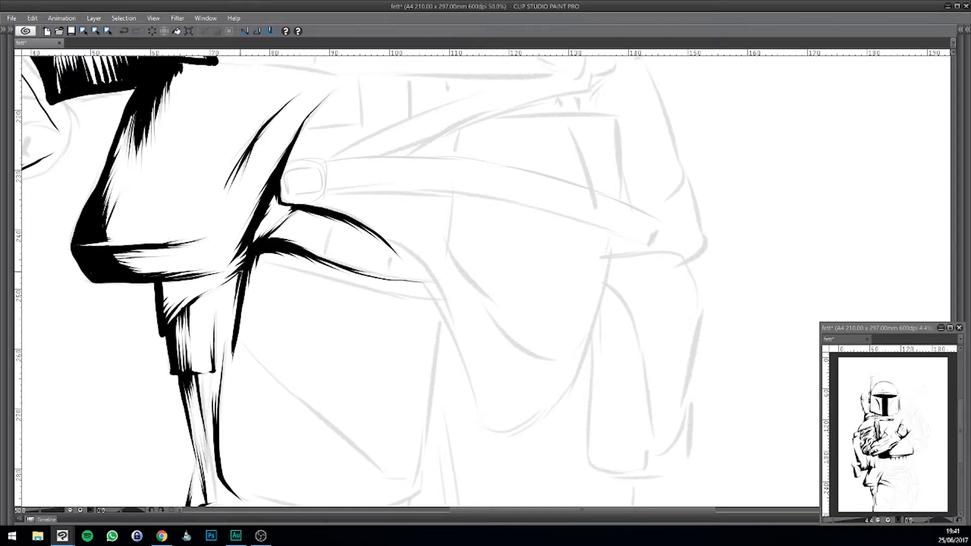
drag(230, 313, 238, 275)
drag(226, 310, 229, 284)
key(ctrl+z)
Step: Shade the gap between the narrow leg lines and the thigh contour with long tapered strokes down to the knee
scroll(201, 302, down, 2)
scroll(201, 303, down, 2)
scroll(200, 298, up, 5)
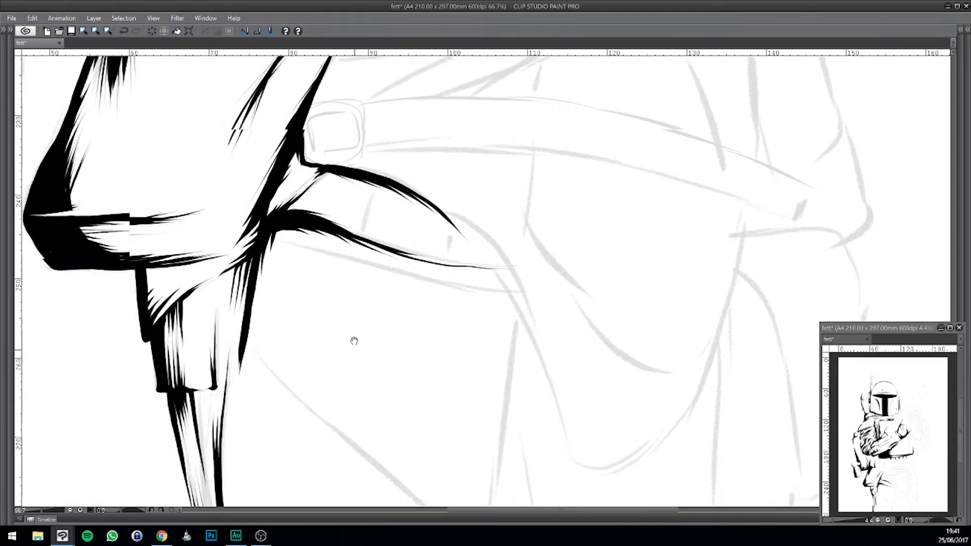
drag(353, 340, 299, 162)
drag(164, 263, 174, 329)
drag(163, 295, 180, 354)
drag(208, 384, 149, 284)
mouse_move(150, 333)
mouse_down()
mouse_move(137, 236)
mouse_move(145, 280)
mouse_up()
drag(136, 315, 140, 338)
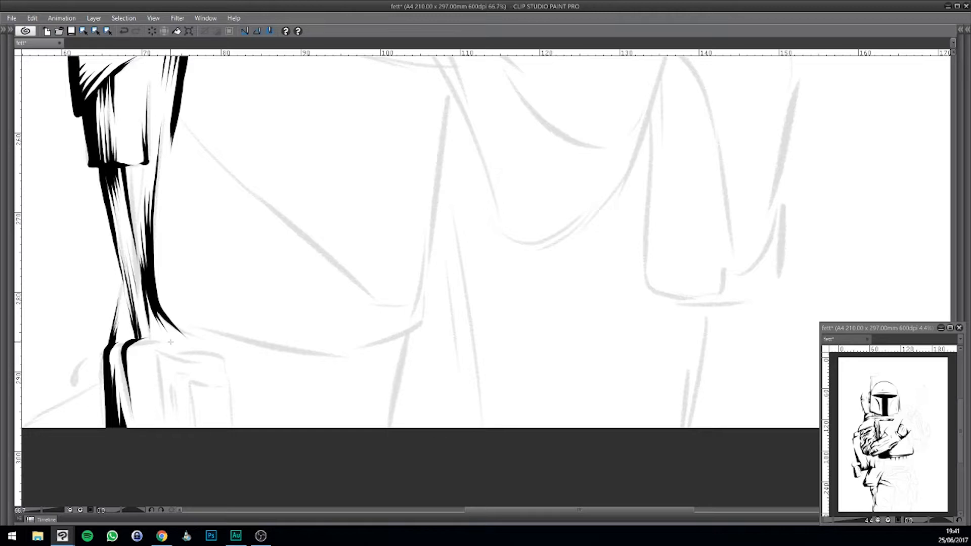
Step: Ink the top edge of the knee piece and add vertical shading lines running down to the page's lower edge
mouse_move(153, 343)
mouse_down()
mouse_move(177, 337)
mouse_move(130, 344)
mouse_move(173, 331)
mouse_move(147, 338)
mouse_up()
mouse_move(132, 384)
mouse_down()
mouse_move(131, 342)
mouse_move(133, 358)
mouse_move(159, 372)
mouse_move(168, 478)
mouse_up()
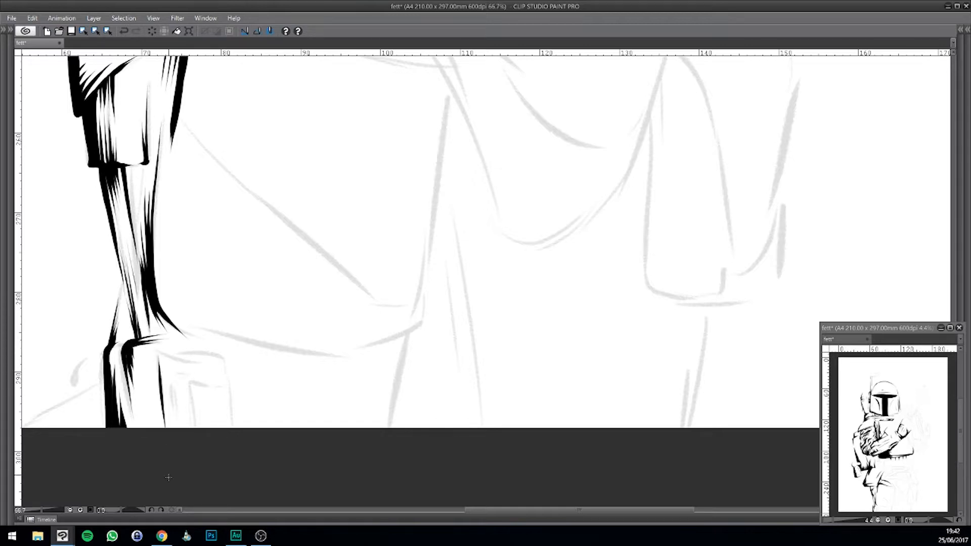
drag(162, 385, 166, 434)
drag(166, 396, 170, 452)
mouse_move(193, 378)
mouse_down()
mouse_move(196, 456)
mouse_move(188, 393)
mouse_move(195, 443)
mouse_move(186, 409)
mouse_move(192, 439)
mouse_up()
mouse_move(356, 358)
mouse_down()
mouse_move(392, 338)
mouse_move(407, 299)
mouse_up()
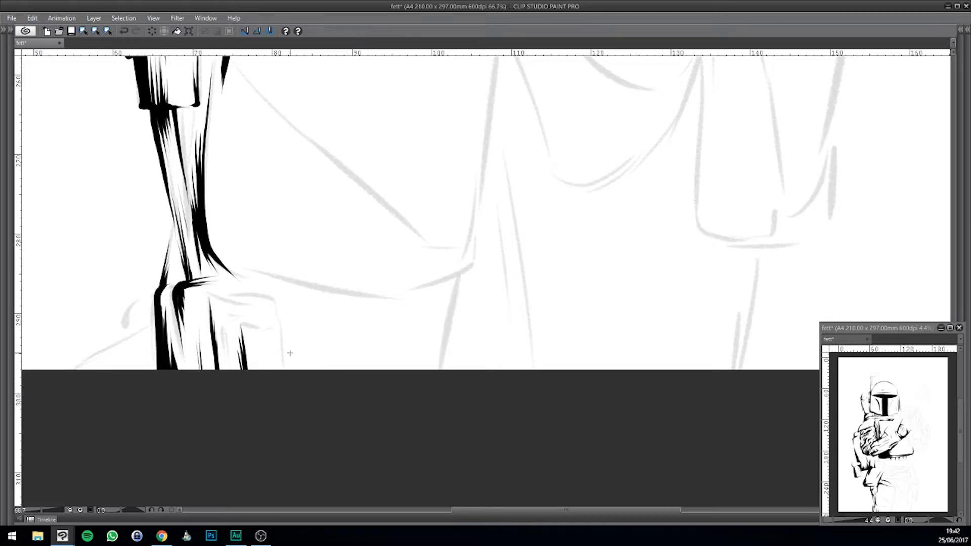
scroll(290, 353, down, 1)
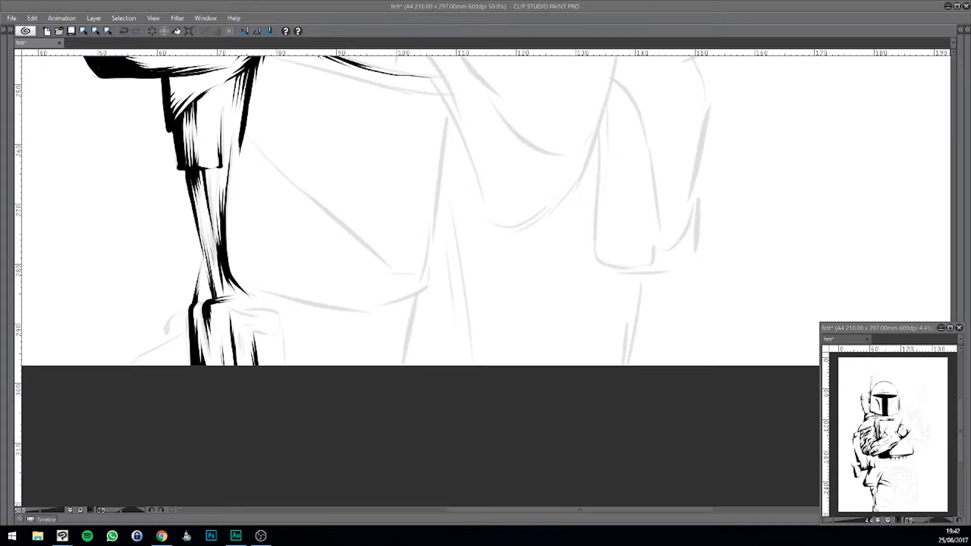
Step: Ink the start of the diagonal fold on the thigh, fanning tapered strokes out from its outer edge
click(383, 377)
drag(420, 358, 390, 494)
drag(366, 423, 353, 424)
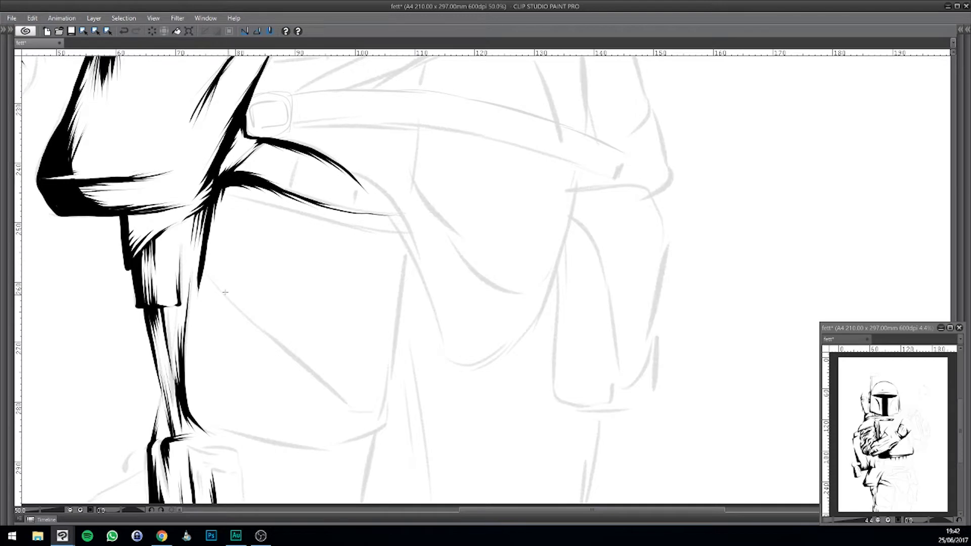
drag(233, 307, 202, 271)
key(ctrl+z)
drag(254, 326, 201, 271)
mouse_move(235, 301)
mouse_down()
mouse_move(204, 269)
mouse_move(212, 274)
mouse_move(203, 256)
mouse_up()
mouse_move(242, 299)
mouse_down()
mouse_move(211, 254)
mouse_move(213, 201)
mouse_move(217, 273)
mouse_up()
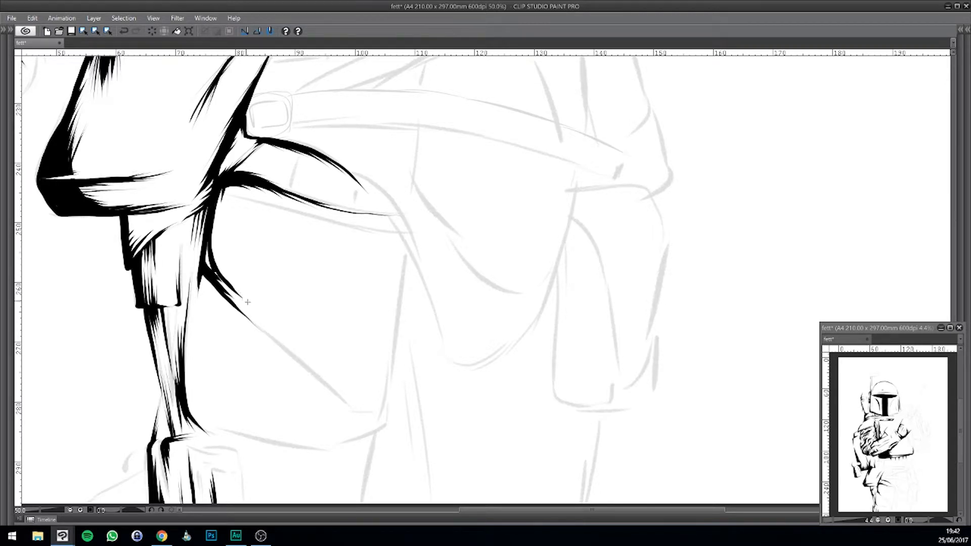
Step: Fill the corner between the thigh's outer edge and the diagonal fold with curved tapered strokes
mouse_move(249, 304)
mouse_down()
mouse_move(206, 249)
mouse_move(207, 263)
mouse_move(208, 243)
mouse_up()
drag(230, 277, 208, 241)
key(ctrl+z)
mouse_move(233, 281)
mouse_down()
mouse_move(210, 241)
mouse_move(218, 249)
mouse_move(214, 204)
mouse_up()
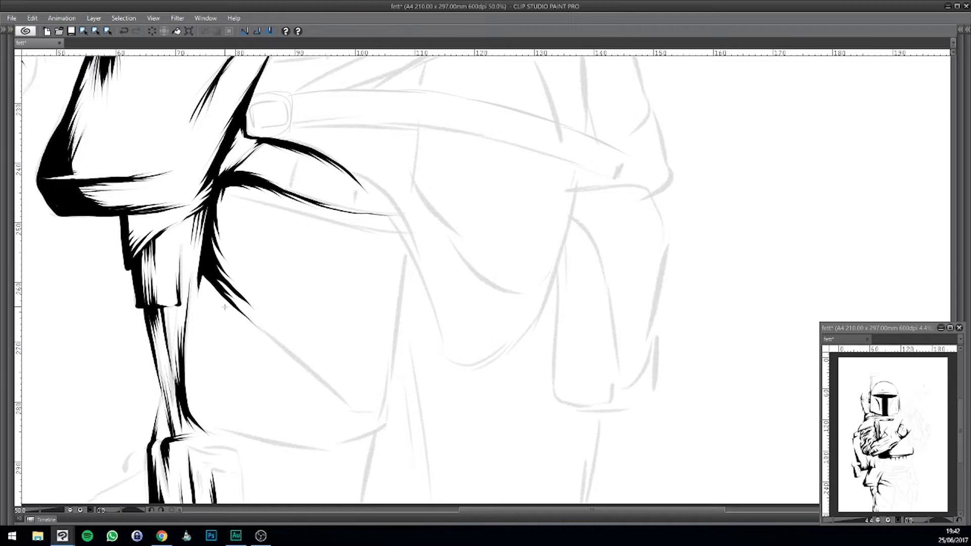
drag(233, 310, 202, 268)
Step: Ink the lower edge of the curved band across the top of the thigh and shade its outer end
mouse_move(446, 233)
mouse_down()
mouse_move(482, 308)
mouse_move(597, 399)
mouse_move(645, 324)
mouse_move(641, 249)
mouse_move(507, 152)
mouse_move(490, 243)
mouse_move(393, 166)
mouse_move(376, 330)
mouse_up()
drag(390, 236, 378, 263)
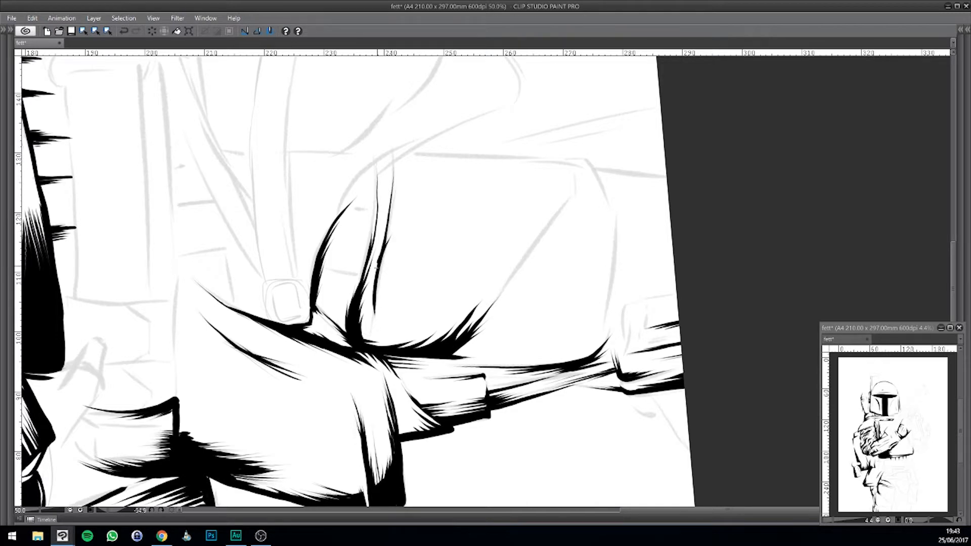
key(ctrl+z)
drag(392, 208, 380, 295)
key(ctrl+z)
drag(387, 248, 378, 322)
mouse_move(383, 281)
mouse_down()
mouse_move(377, 314)
mouse_move(388, 337)
mouse_up()
drag(399, 246, 529, 198)
mouse_move(582, 255)
mouse_down()
mouse_move(486, 318)
mouse_move(358, 247)
mouse_up()
Step: Ink the lower end of the diagonal thigh fold as a tapered line and thicken it
drag(270, 287, 358, 363)
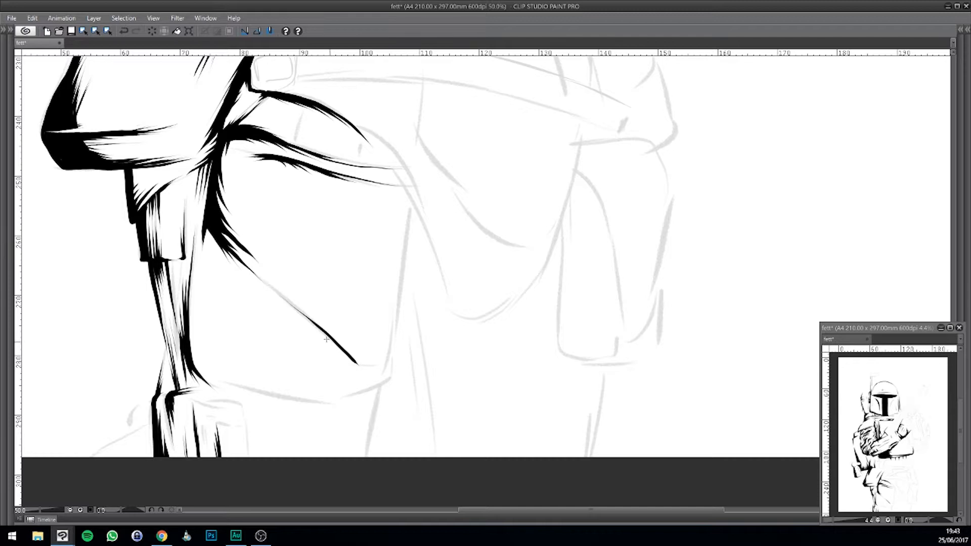
drag(315, 329, 354, 363)
drag(444, 243, 511, 329)
drag(606, 417, 557, 420)
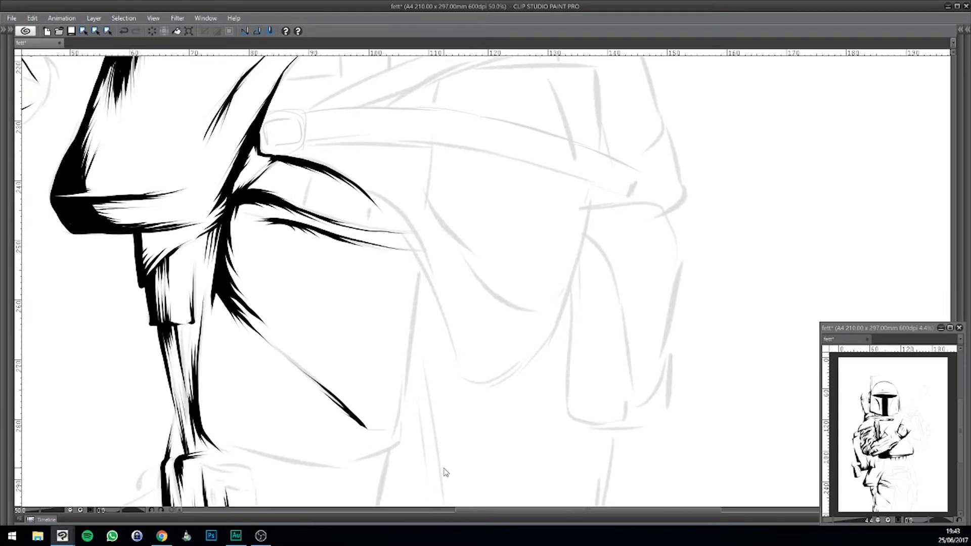
scroll(445, 472, down, 4)
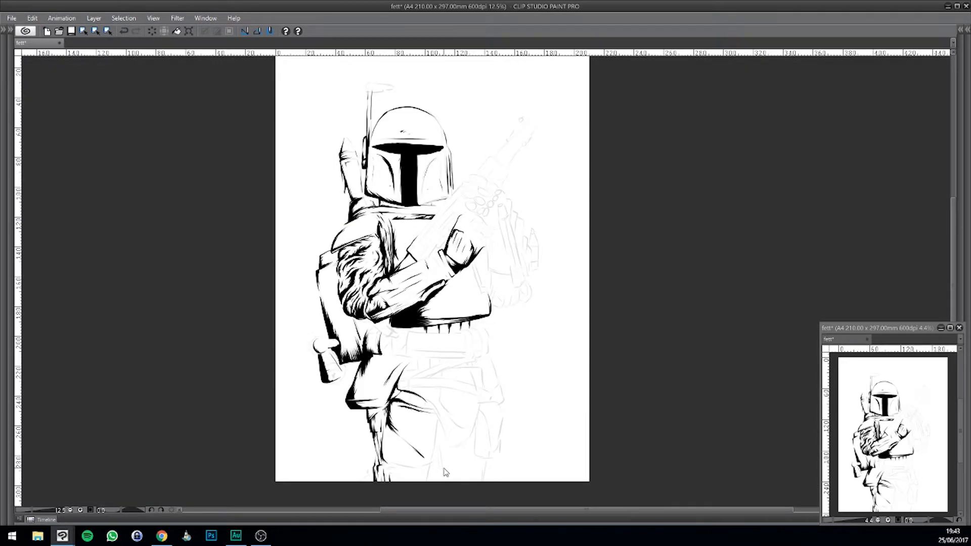
scroll(444, 470, up, 4)
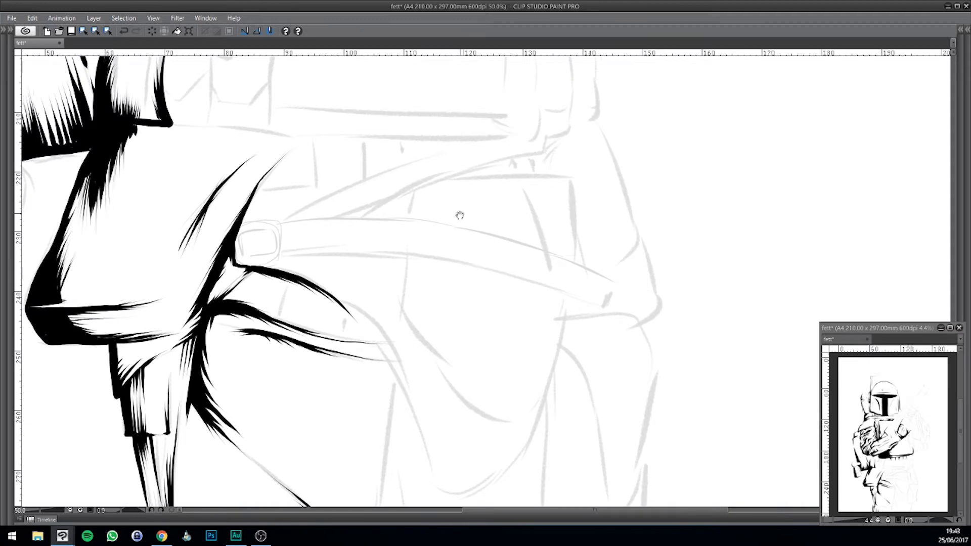
Step: Ink the upper and lower edges of the slanted strap rising from the buckle above the belt, with a heavier lower edge
drag(459, 215, 436, 243)
mouse_move(258, 246)
mouse_down()
mouse_move(457, 172)
mouse_move(415, 178)
mouse_move(256, 245)
mouse_up()
key(ctrl+z)
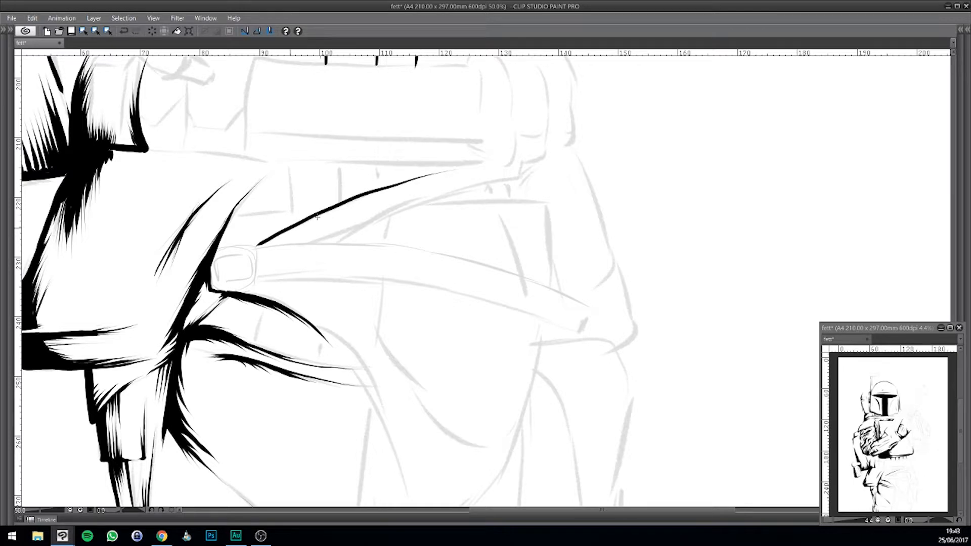
mouse_move(518, 178)
mouse_down()
mouse_move(417, 200)
mouse_move(319, 242)
mouse_up()
mouse_move(411, 205)
mouse_down()
mouse_move(318, 247)
mouse_move(393, 209)
mouse_up()
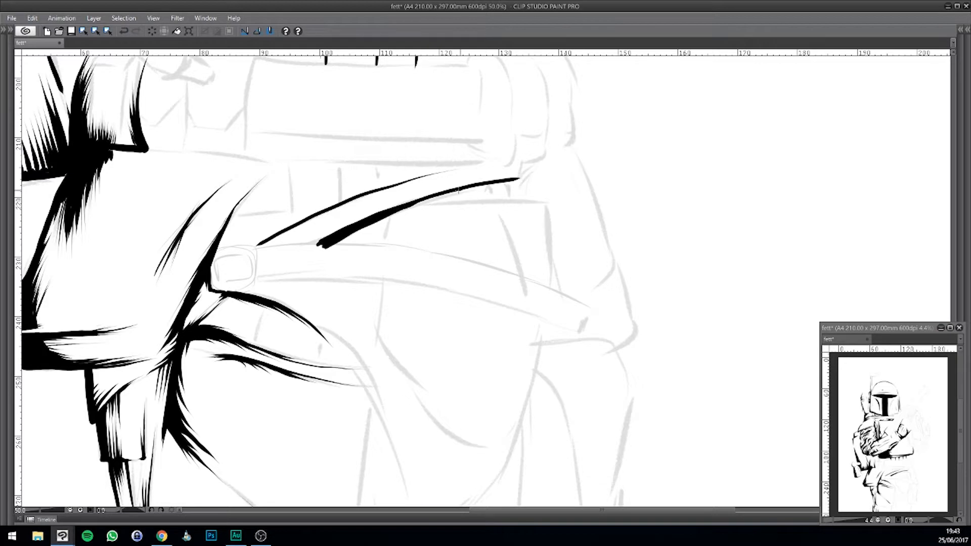
mouse_move(478, 186)
mouse_down()
mouse_move(415, 198)
mouse_move(342, 234)
mouse_up()
Step: Hatch the lower end of the slanted strap with tapered diagonal strokes towards the buckle
drag(389, 201, 298, 258)
key(ctrl+z)
drag(385, 207, 313, 251)
key(ctrl+z)
drag(376, 210, 307, 249)
drag(343, 222, 279, 261)
drag(316, 235, 264, 267)
drag(296, 236, 249, 259)
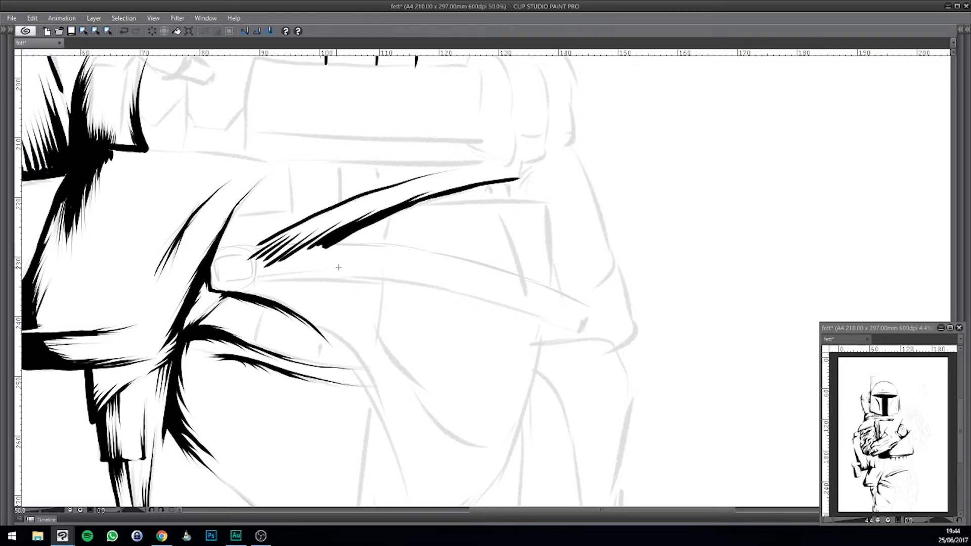
Step: Erase the hatching that extends past the belt's upper edge beside the buckle
drag(350, 247, 245, 252)
drag(334, 246, 254, 249)
mouse_move(343, 246)
mouse_down()
mouse_move(252, 256)
mouse_move(297, 261)
mouse_up()
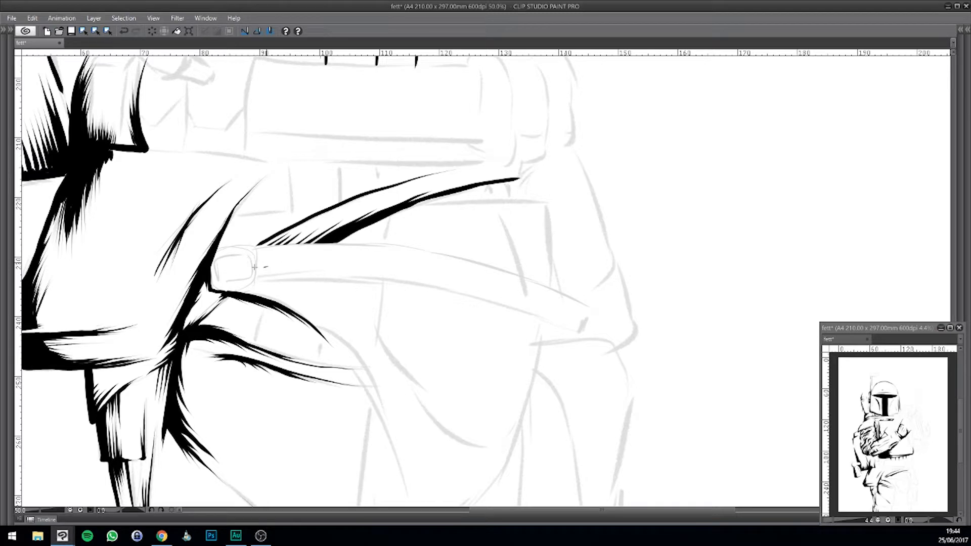
Step: Add denser fine diagonal hatching at the lower end of the slanted strap where it meets the belt
scroll(267, 283, up, 5)
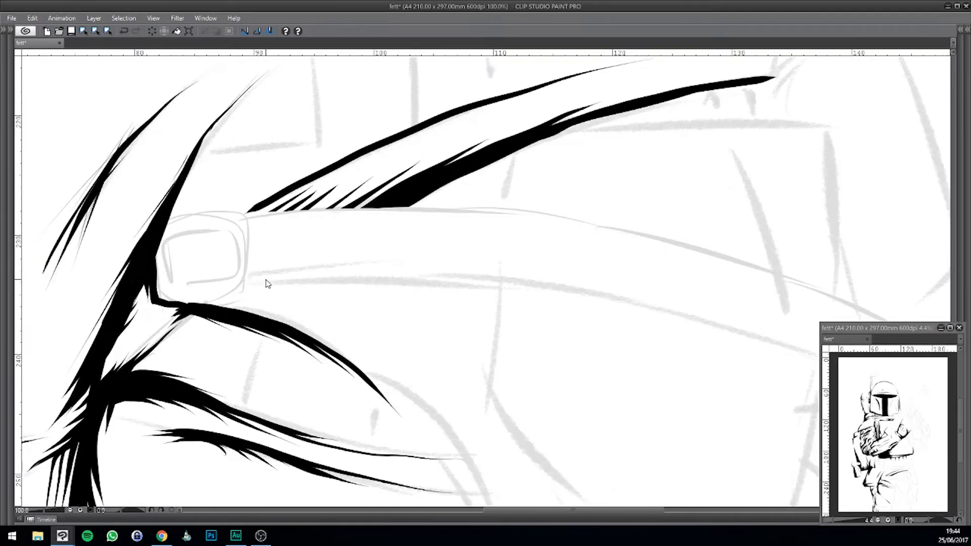
mouse_move(256, 170)
mouse_down()
mouse_move(216, 191)
mouse_move(224, 186)
mouse_move(217, 200)
mouse_up()
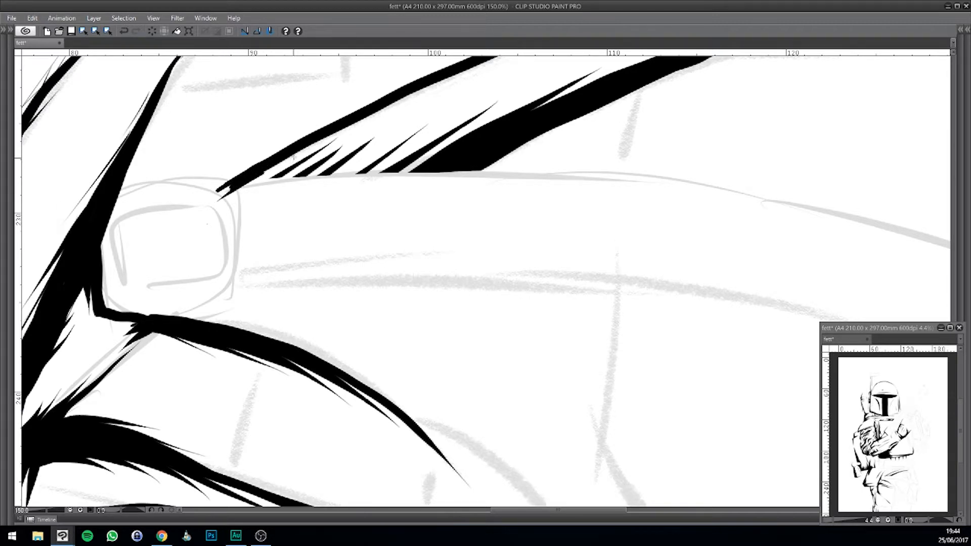
drag(276, 168, 238, 199)
drag(297, 155, 224, 204)
drag(301, 166, 256, 198)
drag(308, 160, 264, 198)
drag(397, 127, 314, 193)
drag(385, 149, 332, 192)
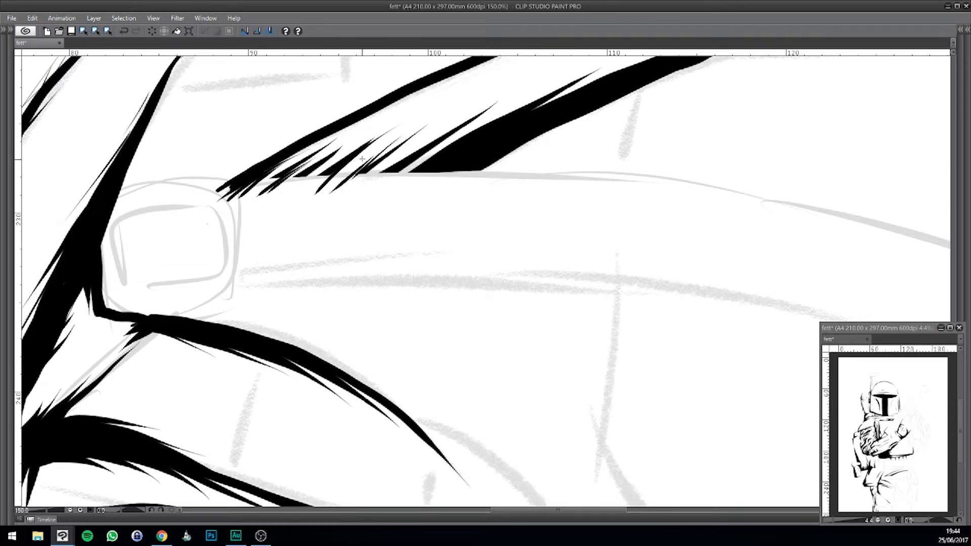
drag(363, 162, 324, 197)
drag(360, 159, 327, 190)
drag(354, 161, 330, 193)
mouse_move(495, 116)
mouse_down()
mouse_move(406, 173)
mouse_move(421, 165)
mouse_move(409, 161)
mouse_move(395, 174)
mouse_move(403, 156)
mouse_move(351, 194)
mouse_up()
drag(399, 150, 340, 199)
Step: Erase the new hatching ends that cross onto the belt and buckle, leaving a clean edge along the belt's top line
drag(428, 185, 363, 184)
drag(447, 179, 369, 180)
mouse_move(461, 177)
mouse_down()
mouse_move(369, 182)
mouse_move(483, 178)
mouse_move(317, 183)
mouse_up()
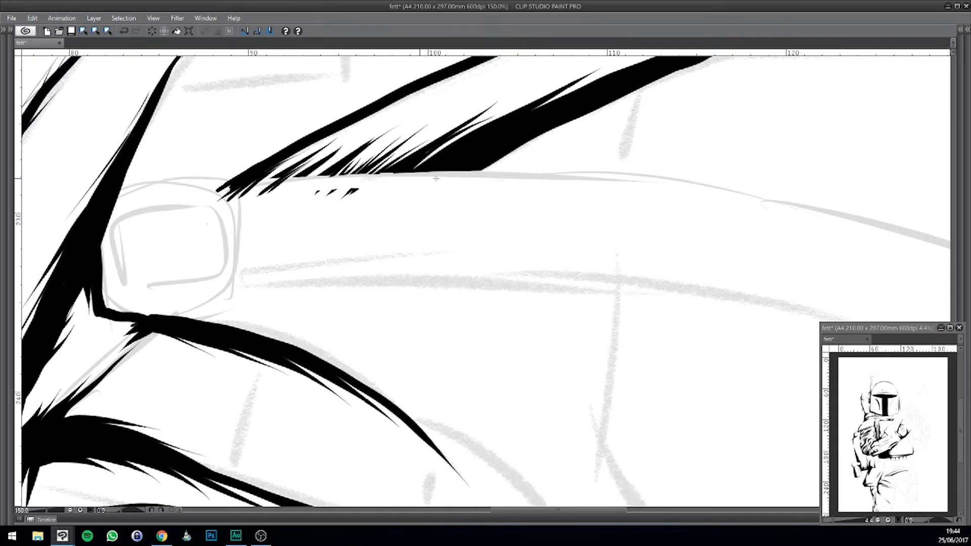
drag(447, 179, 232, 194)
mouse_move(291, 186)
mouse_down()
mouse_move(234, 182)
mouse_move(264, 181)
mouse_up()
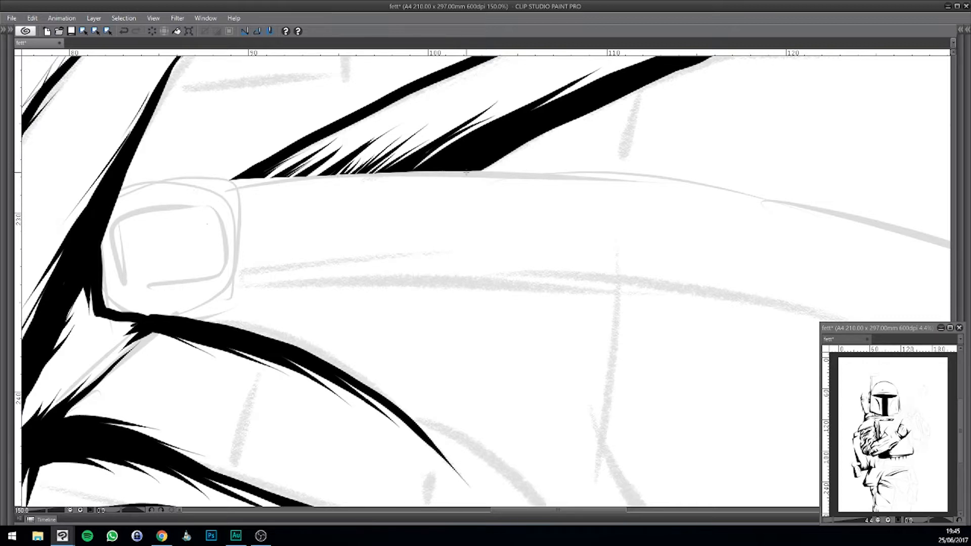
scroll(466, 173, down, 4)
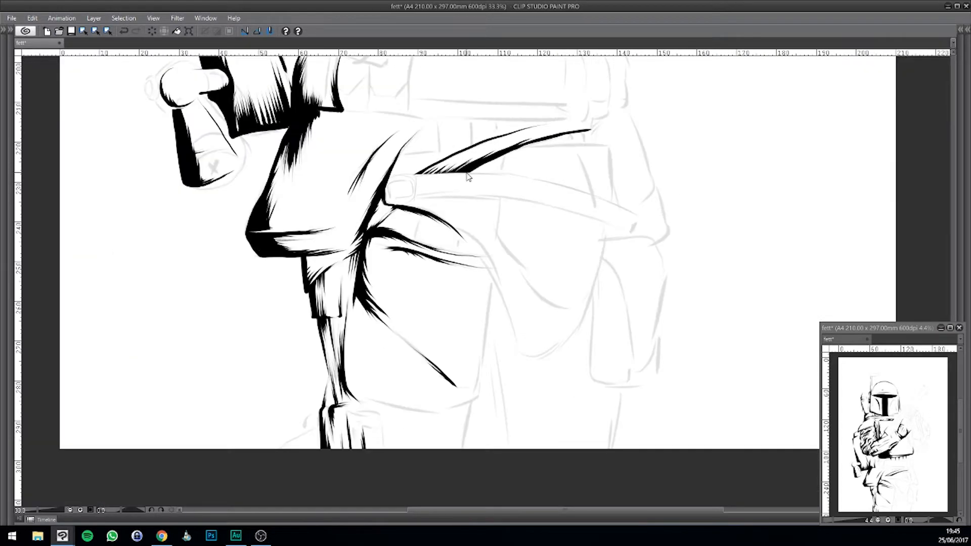
scroll(468, 176, up, 4)
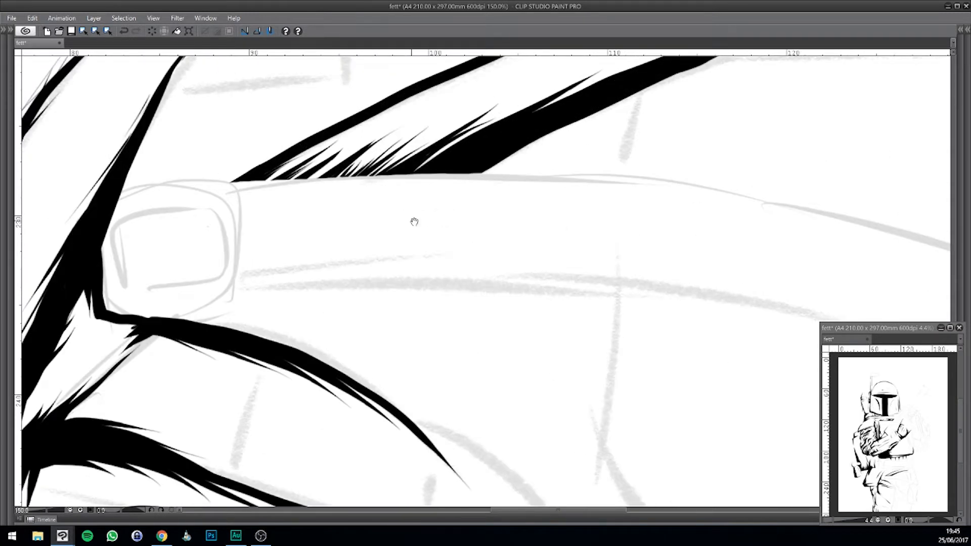
Step: Ink the hip belt's upper edge with a thin tapered line running outward from the base of the slanted strap
drag(415, 221, 406, 239)
mouse_move(679, 206)
mouse_down()
mouse_move(562, 194)
mouse_move(384, 195)
mouse_up()
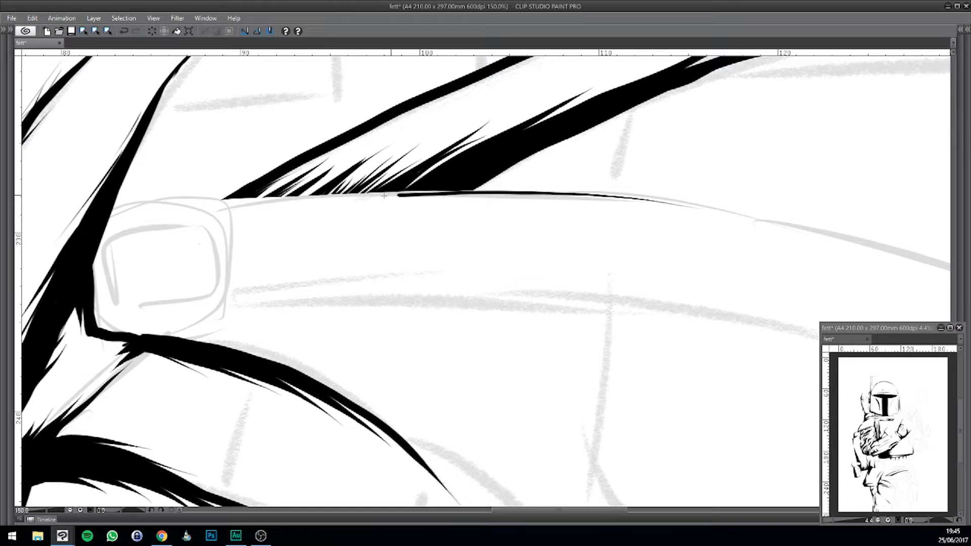
key(ctrl+z)
drag(725, 211, 476, 187)
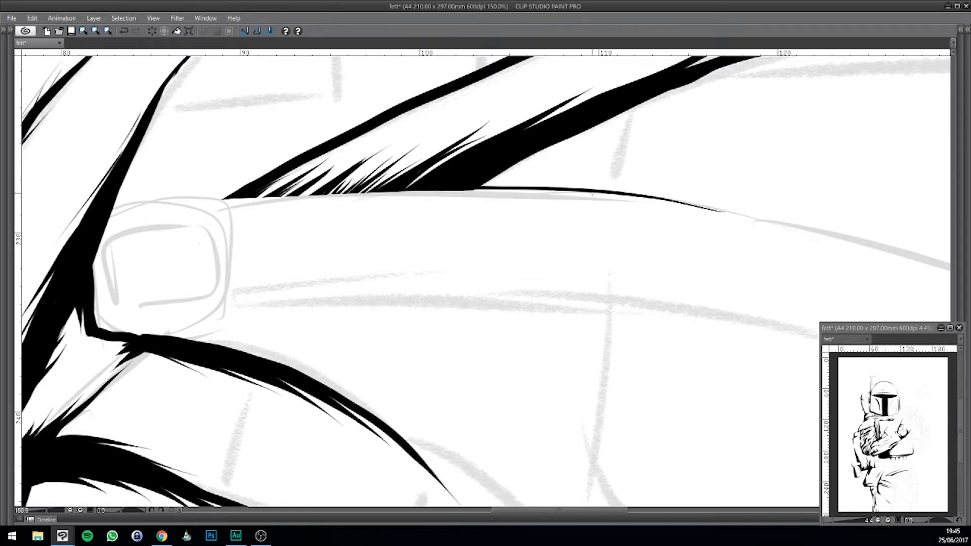
drag(566, 191, 441, 189)
Step: Ink the curved vertical edge of the waist belt beneath the vest's dark corner, with short hatching at its top
mouse_move(287, 255)
mouse_down()
mouse_move(481, 224)
mouse_move(442, 226)
mouse_move(427, 213)
mouse_move(387, 306)
mouse_move(349, 334)
mouse_up()
mouse_move(428, 237)
mouse_down()
mouse_move(365, 299)
mouse_move(326, 372)
mouse_up()
drag(335, 299, 337, 332)
scroll(82, 481, down, 5)
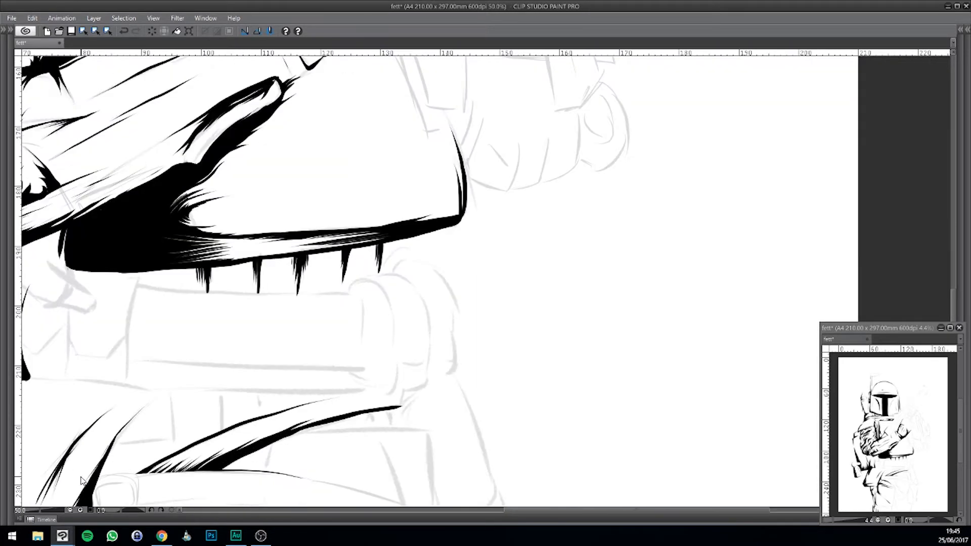
scroll(82, 481, up, 1)
drag(357, 196, 391, 248)
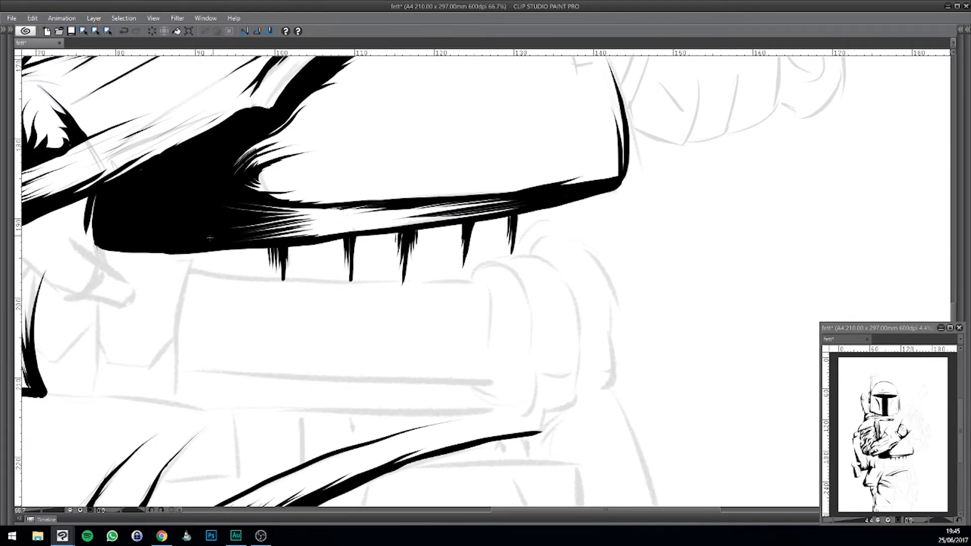
mouse_move(192, 267)
mouse_down()
mouse_move(198, 249)
mouse_move(209, 248)
mouse_up()
drag(203, 305, 204, 303)
drag(176, 364, 197, 255)
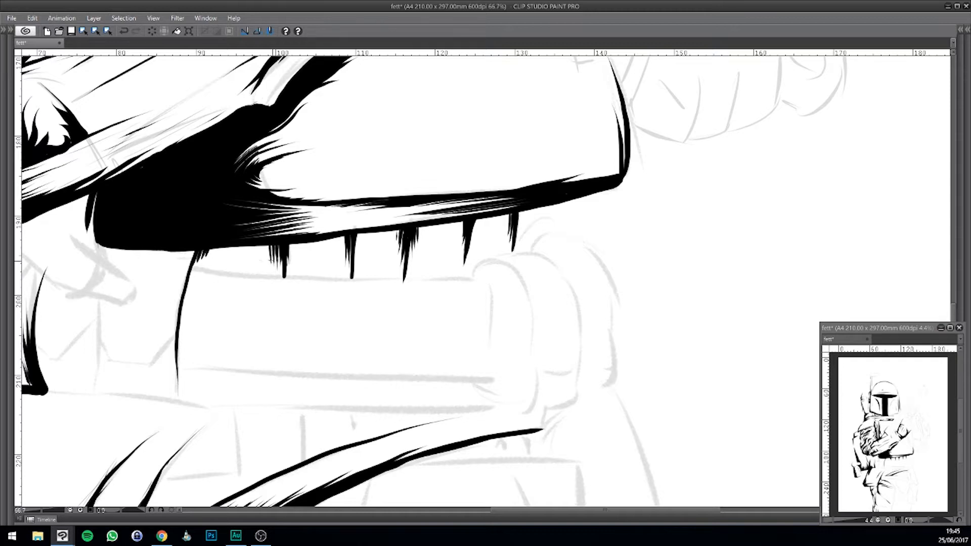
drag(209, 256, 213, 248)
Step: Add fine vertical hatching in the gaps between the dark pleats under the vest's lower edge
drag(291, 270, 290, 244)
mouse_move(405, 262)
mouse_down()
mouse_move(536, 219)
mouse_move(455, 274)
mouse_up()
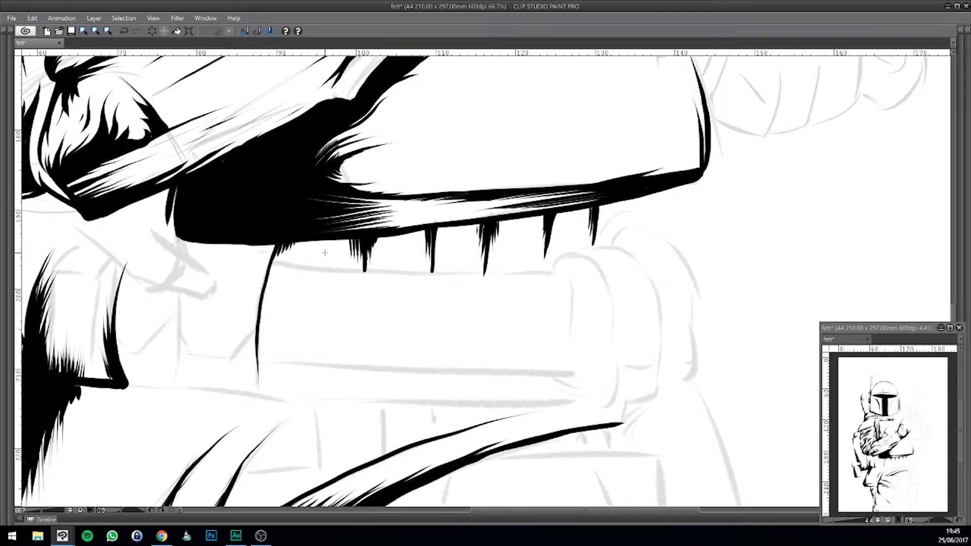
mouse_move(328, 249)
mouse_down()
mouse_move(327, 276)
mouse_move(329, 255)
mouse_up()
mouse_move(378, 246)
mouse_down()
mouse_move(378, 273)
mouse_move(383, 257)
mouse_move(393, 283)
mouse_up()
drag(395, 254, 395, 267)
mouse_move(452, 234)
mouse_down()
mouse_move(450, 281)
mouse_move(459, 232)
mouse_move(466, 284)
mouse_up()
drag(511, 228, 519, 266)
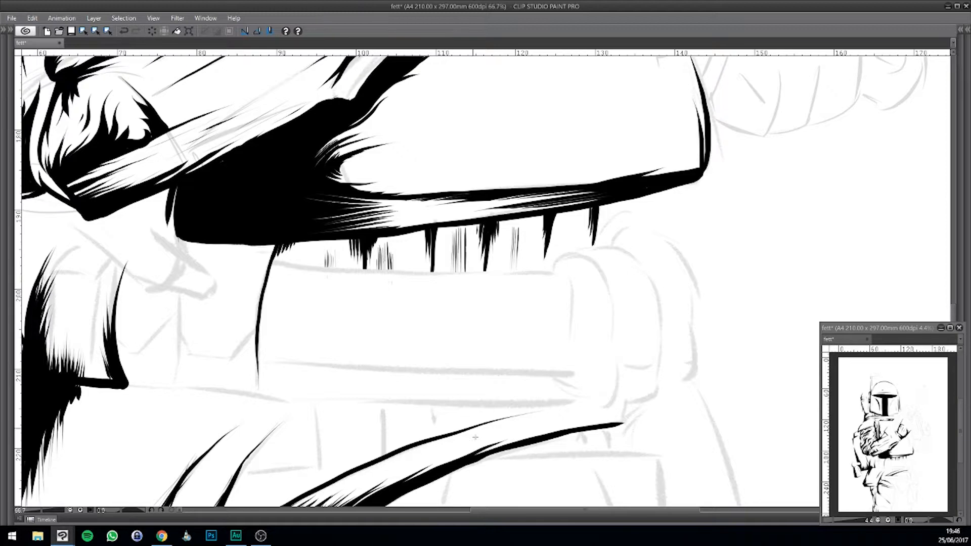
Step: Ink the waist belt's upper edge as one long curved line beneath the pleats, and dismiss the layer-cut prompt
drag(540, 337, 625, 325)
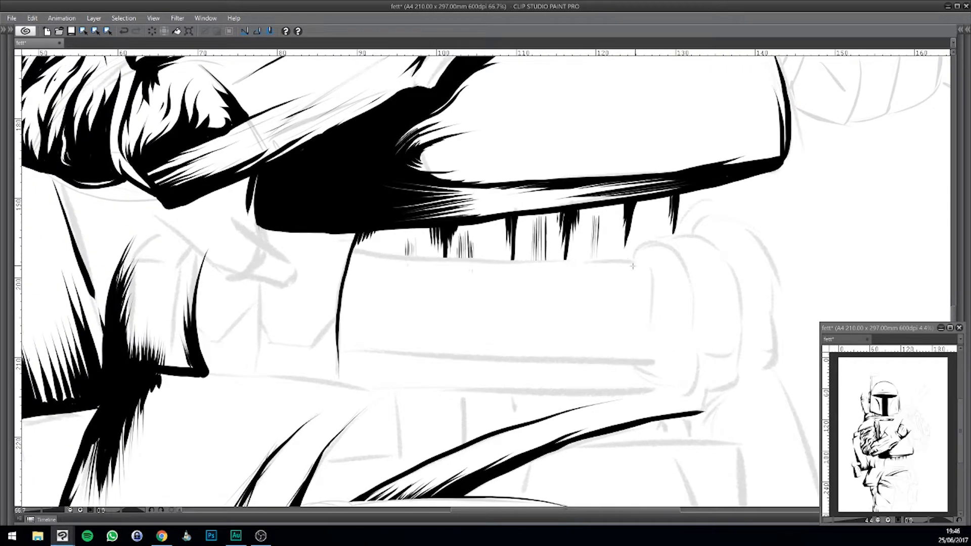
drag(622, 262, 353, 248)
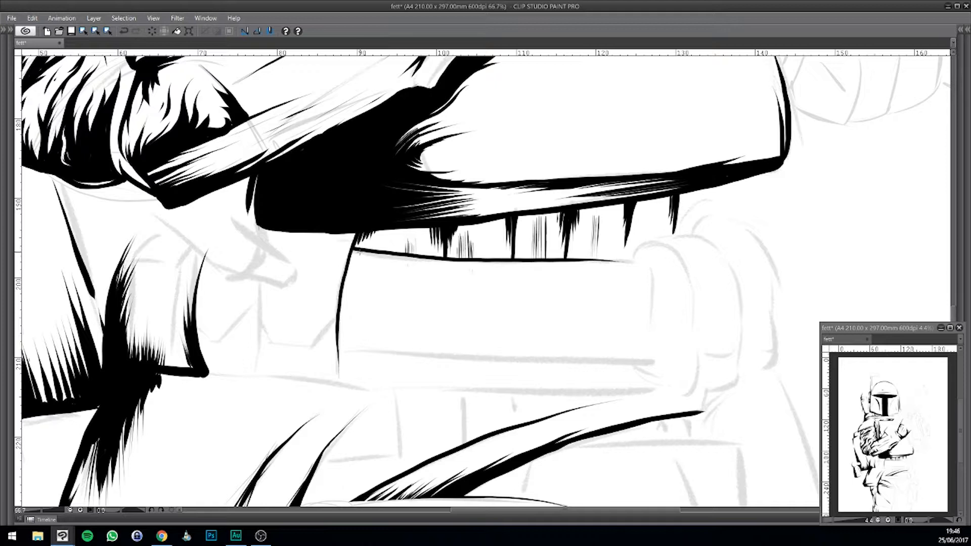
key(ctrl+z)
key(ctrl+x)
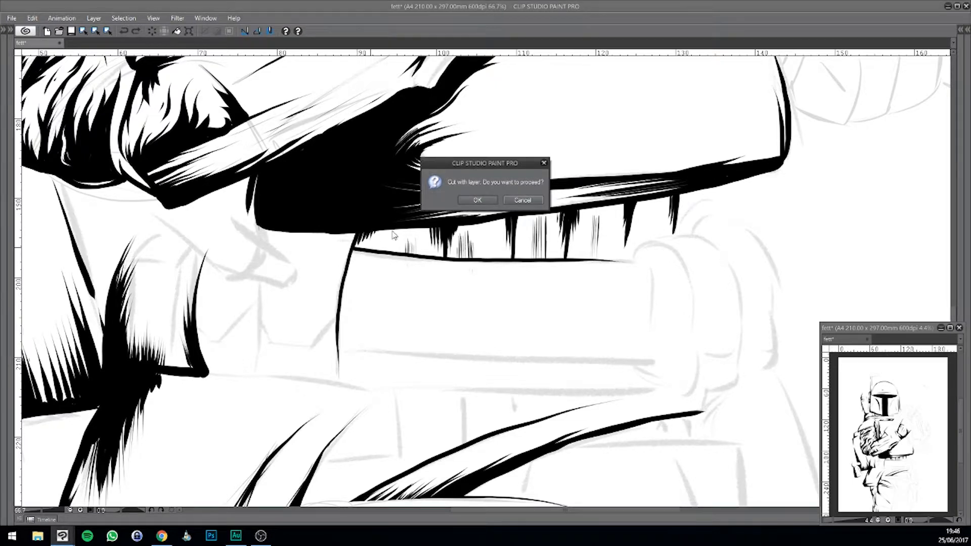
click(508, 201)
mouse_move(393, 279)
mouse_down()
mouse_move(395, 269)
mouse_move(380, 279)
mouse_up()
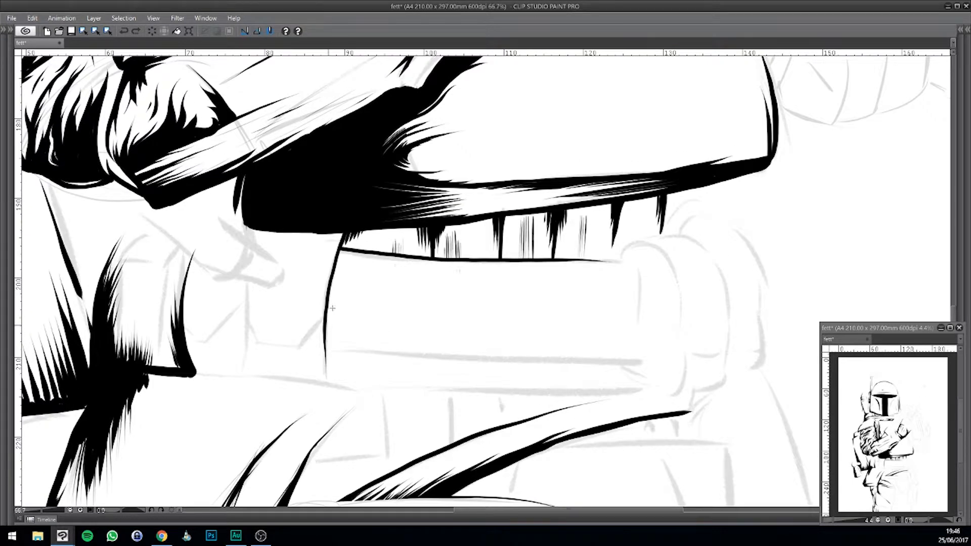
Step: Extend the waist belt's curved vertical edge down to its lower corner and thicken it near the vest
mouse_move(325, 309)
mouse_down()
mouse_move(333, 305)
mouse_move(338, 391)
mouse_up()
key(ctrl+z)
drag(332, 339, 344, 399)
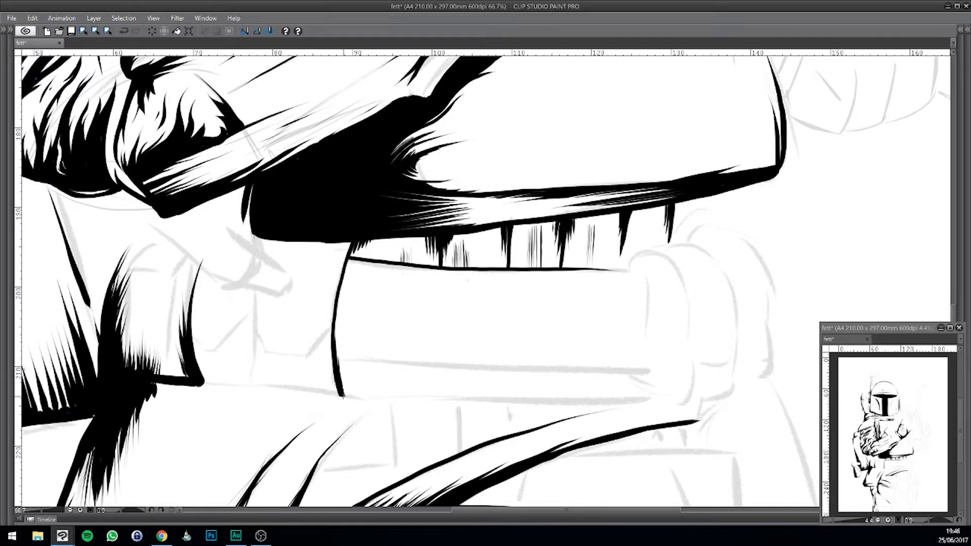
drag(345, 279, 359, 246)
Step: Draw a fine line along the vest's dark lower edge towards the first pleats, redoing the stroke until it fits
drag(334, 233, 458, 226)
key(ctrl+z)
drag(334, 233, 468, 221)
key(ctrl+z)
drag(333, 233, 467, 220)
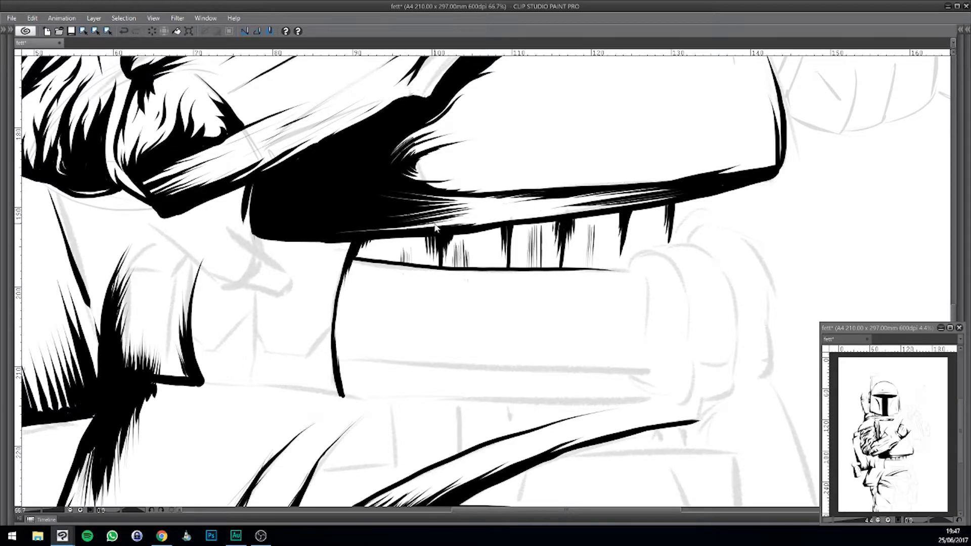
Step: Refine the forearm's lower contour with short strokes where it meets the dark shadow on the vest
scroll(435, 227, down, 5)
scroll(435, 228, up, 4)
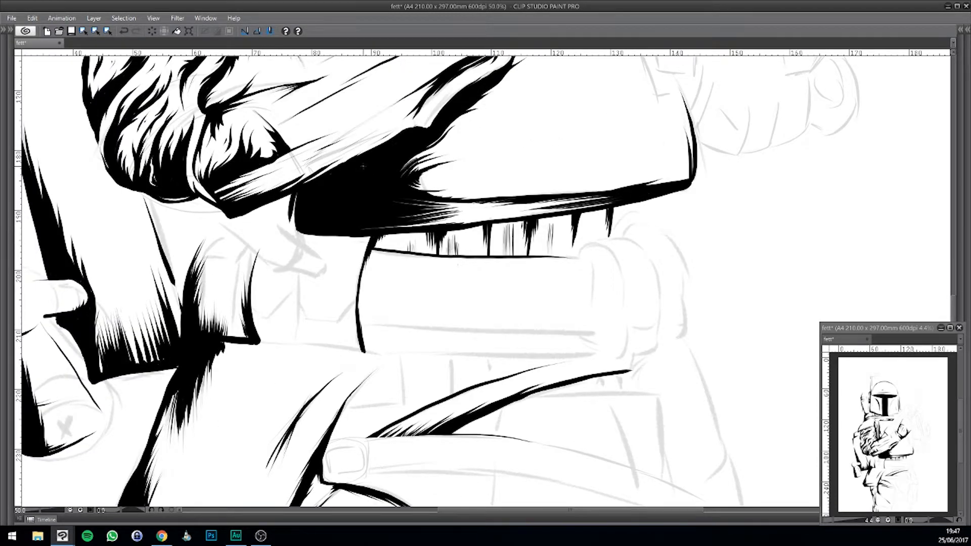
drag(367, 160, 414, 127)
drag(355, 168, 426, 123)
mouse_move(381, 151)
mouse_down()
mouse_move(422, 122)
mouse_move(408, 126)
mouse_up()
mouse_move(371, 171)
mouse_down()
mouse_move(356, 191)
mouse_move(268, 217)
mouse_up()
key(ctrl+z)
scroll(74, 330, up, 1)
Step: Ink the rounded top and inner side edge of the small hip pouch below the furry drape
scroll(74, 330, down, 7)
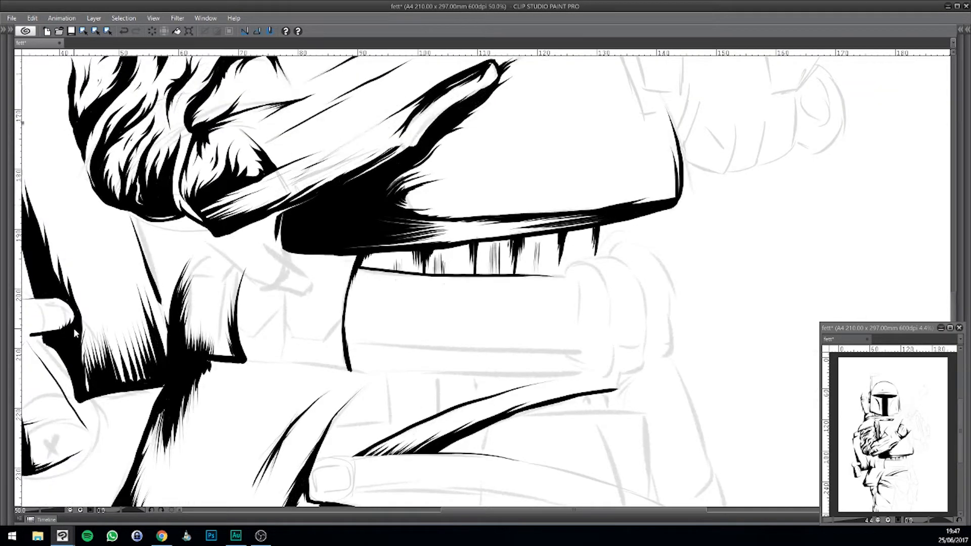
scroll(74, 330, up, 2)
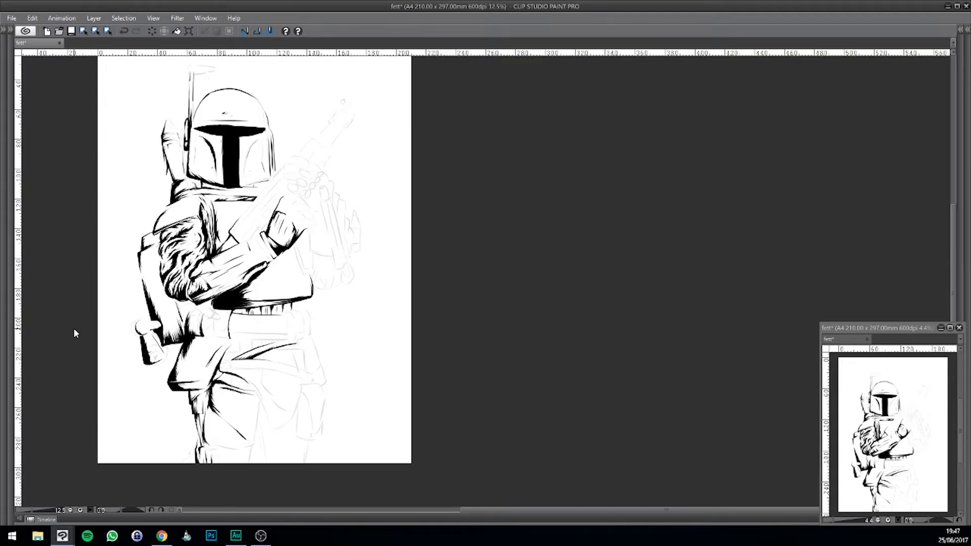
scroll(74, 330, up, 3)
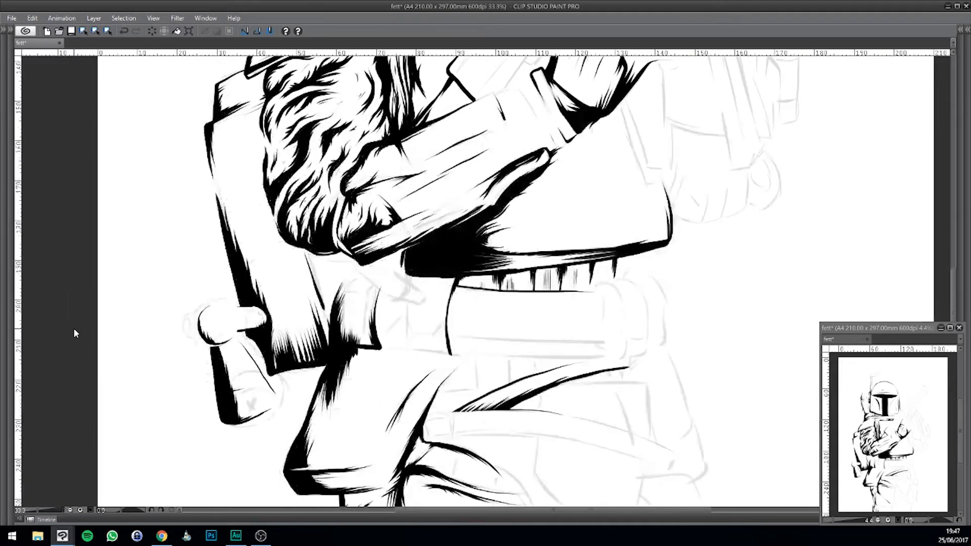
scroll(74, 329, down, 3)
scroll(73, 329, up, 4)
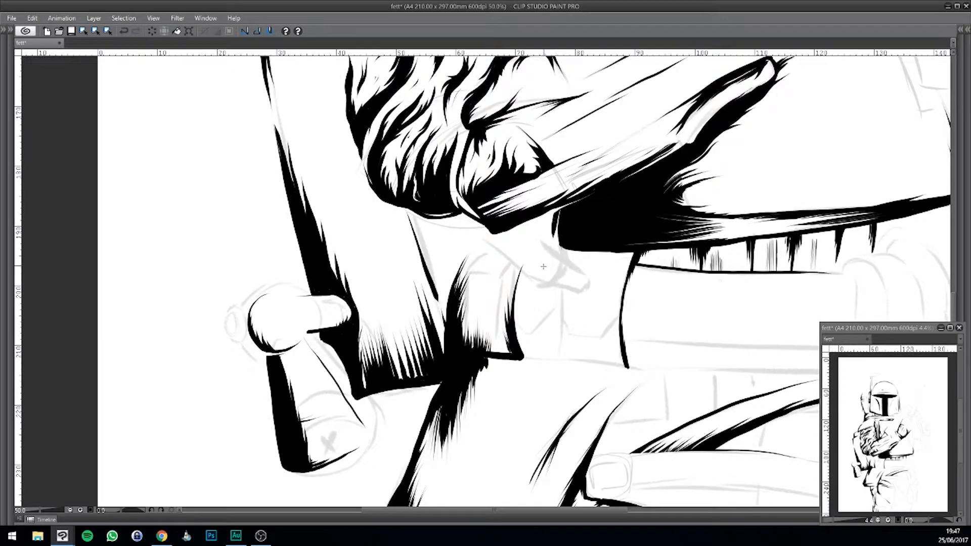
drag(547, 299, 427, 287)
mouse_move(394, 328)
mouse_down()
mouse_move(396, 274)
mouse_move(408, 253)
mouse_move(372, 253)
mouse_move(352, 281)
mouse_move(390, 239)
mouse_move(358, 263)
mouse_move(388, 237)
mouse_move(370, 266)
mouse_move(357, 266)
mouse_move(368, 268)
mouse_move(353, 296)
mouse_move(359, 266)
mouse_move(351, 294)
mouse_up()
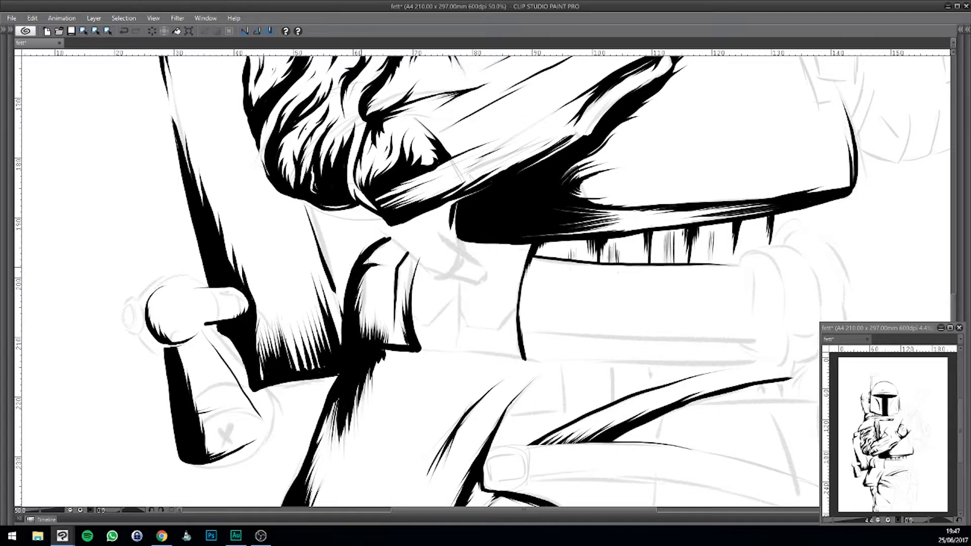
drag(382, 250, 363, 268)
drag(429, 252, 415, 253)
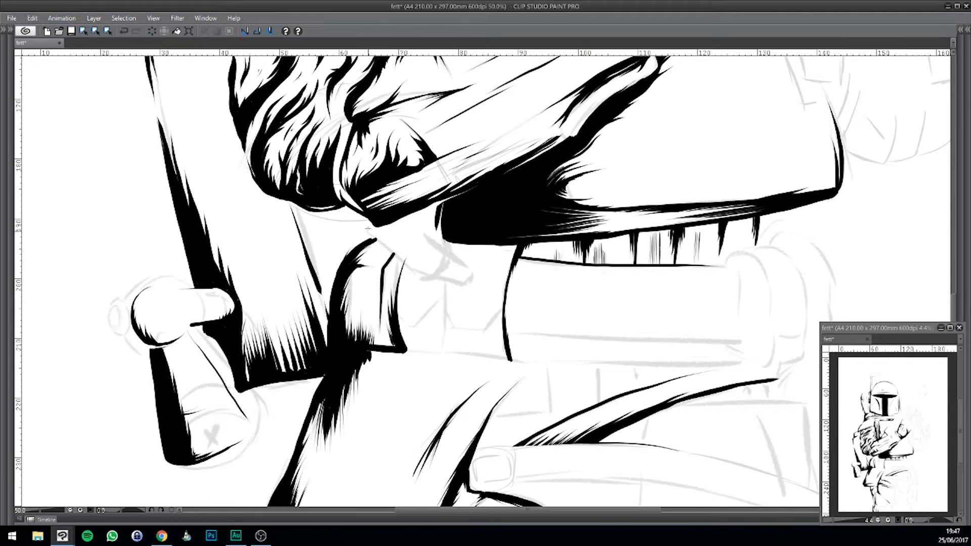
Step: Ink a short diagonal line from beneath the gauntlet's corner past the top of the hip pouch, rotating the canvas for the stroke
mouse_move(390, 247)
mouse_down()
mouse_move(402, 259)
mouse_move(534, 158)
mouse_up()
key(ctrl+z)
drag(471, 212, 494, 143)
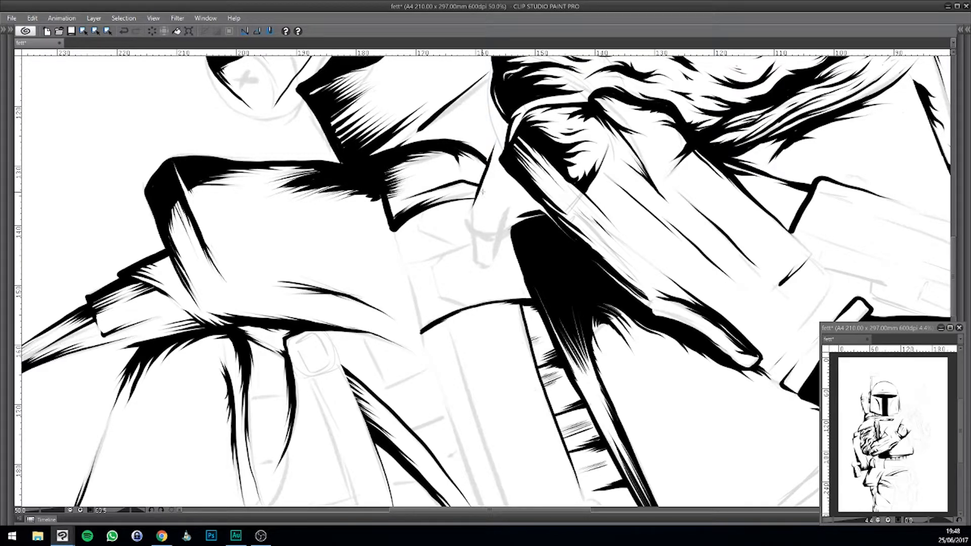
key(r)
drag(532, 199, 437, 204)
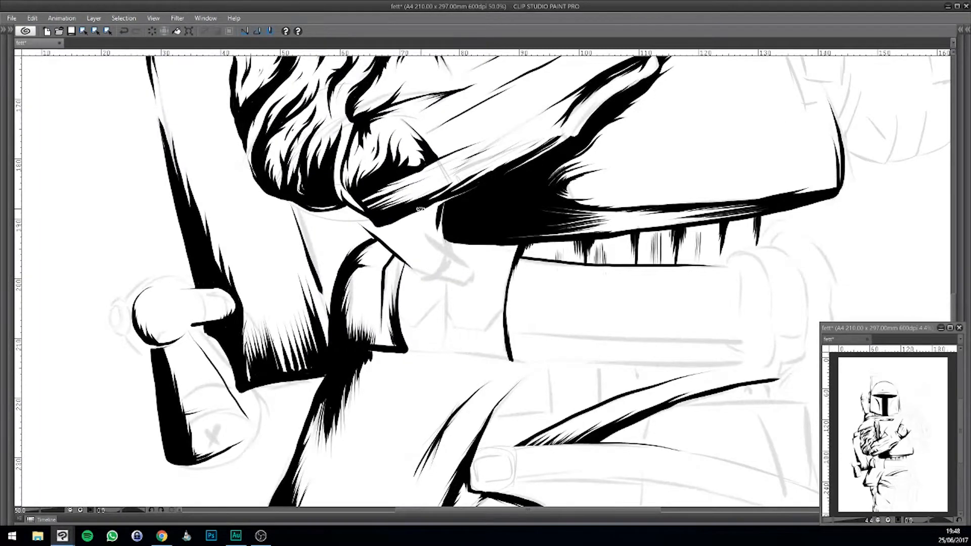
Step: Add tapered diagonal hatching at the top of the thigh directly below the hip pouch
scroll(420, 209, down, 5)
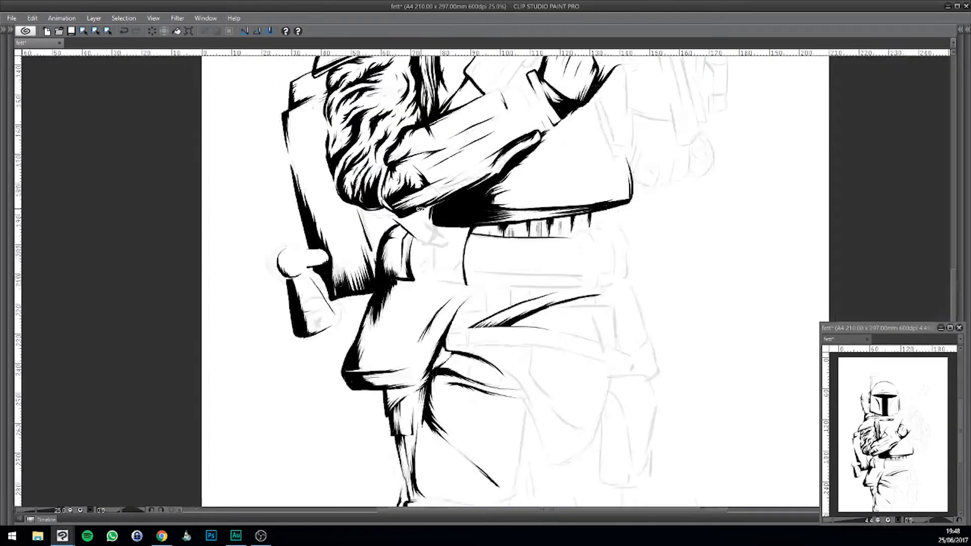
scroll(419, 209, up, 2)
scroll(419, 209, up, 2)
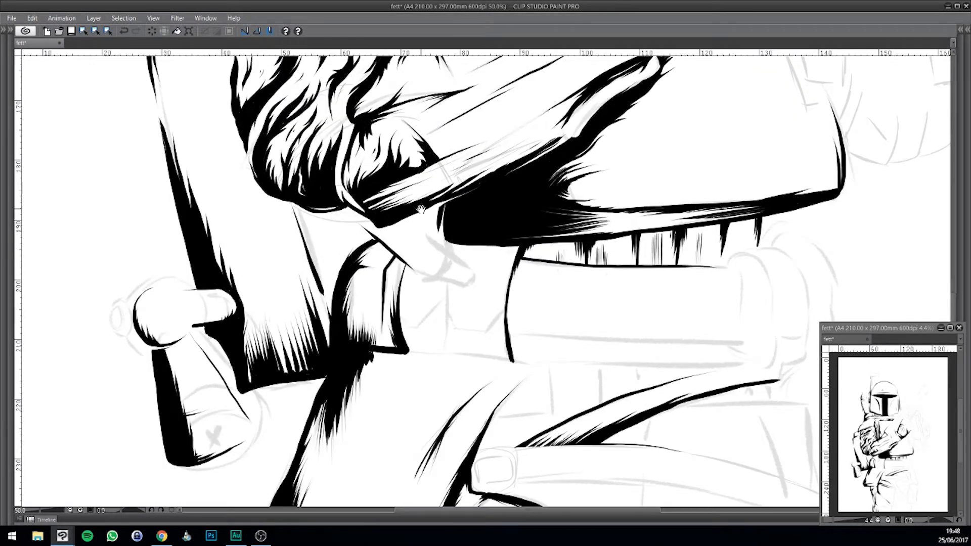
drag(463, 352, 425, 207)
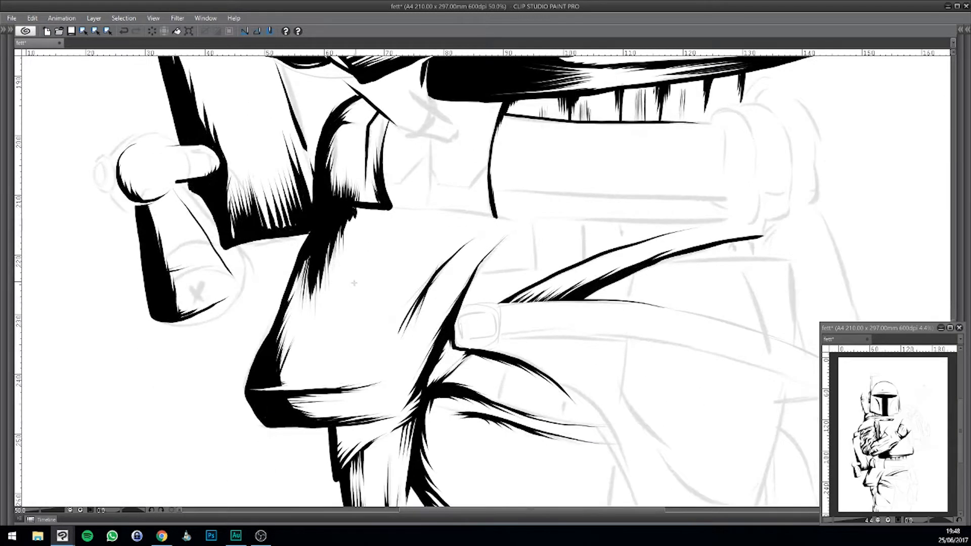
drag(356, 271, 391, 206)
drag(358, 249, 386, 209)
drag(345, 244, 366, 205)
mouse_move(355, 241)
mouse_down()
mouse_move(381, 207)
mouse_move(357, 212)
mouse_move(383, 206)
mouse_up()
drag(418, 293, 405, 264)
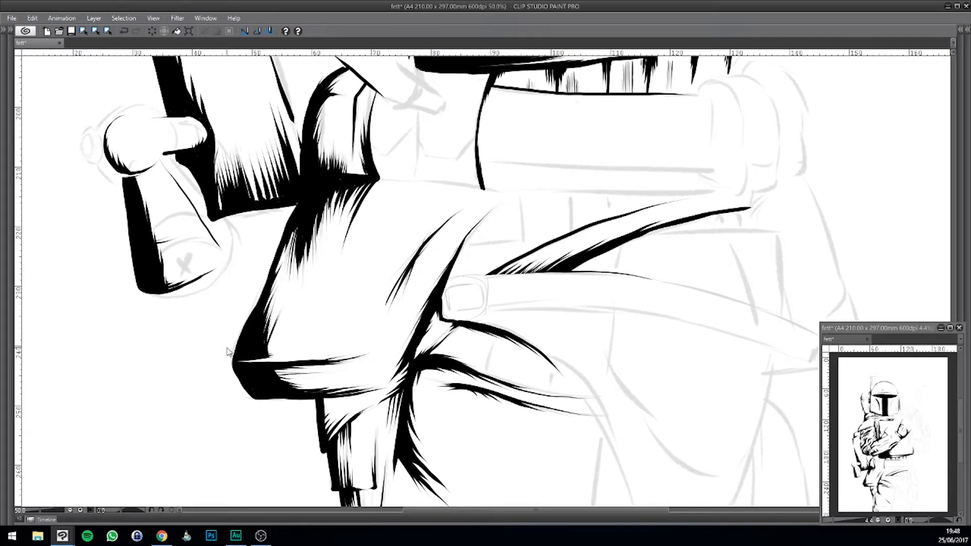
Step: Ink the closed outline of the narrow rounded loop at the far end of the waist belt
scroll(228, 352, down, 6)
scroll(227, 351, up, 4)
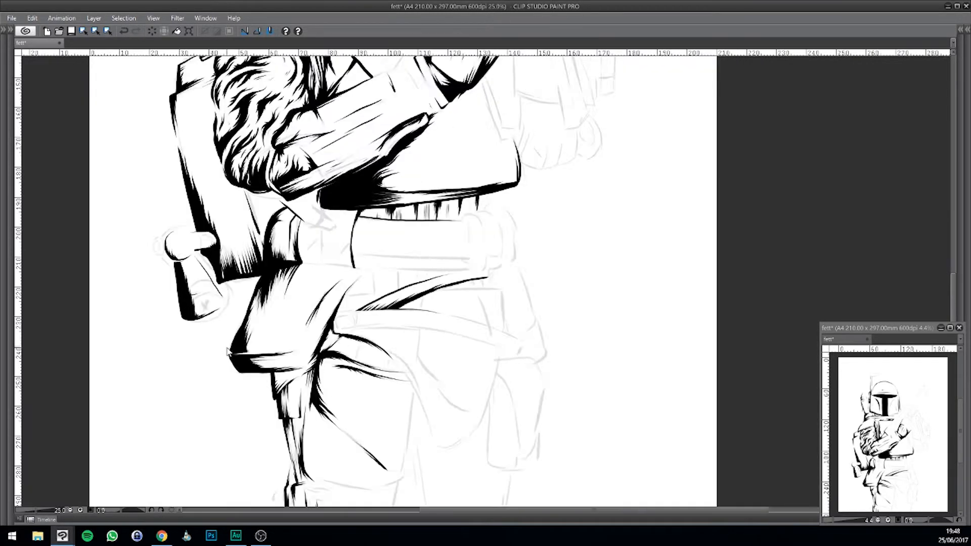
scroll(228, 351, up, 1)
drag(526, 264, 432, 376)
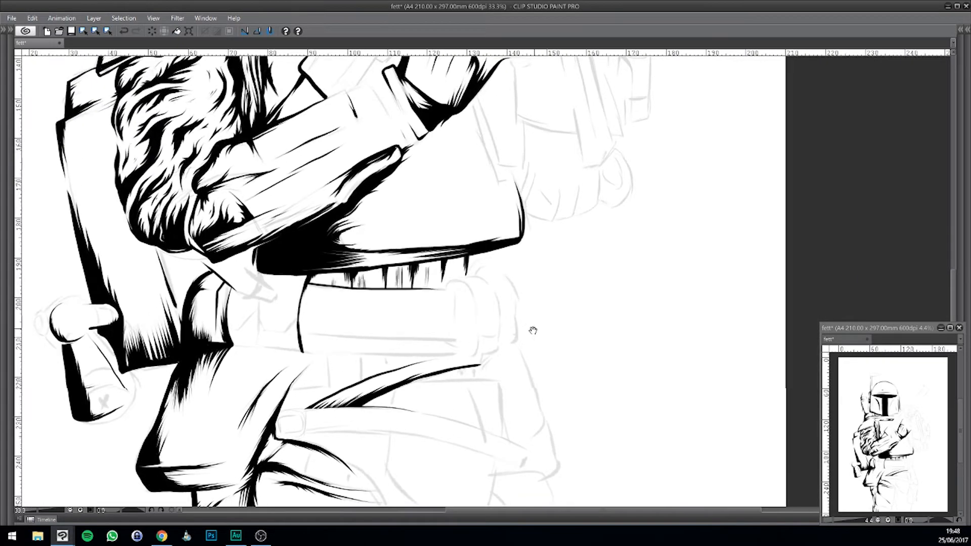
drag(533, 330, 442, 272)
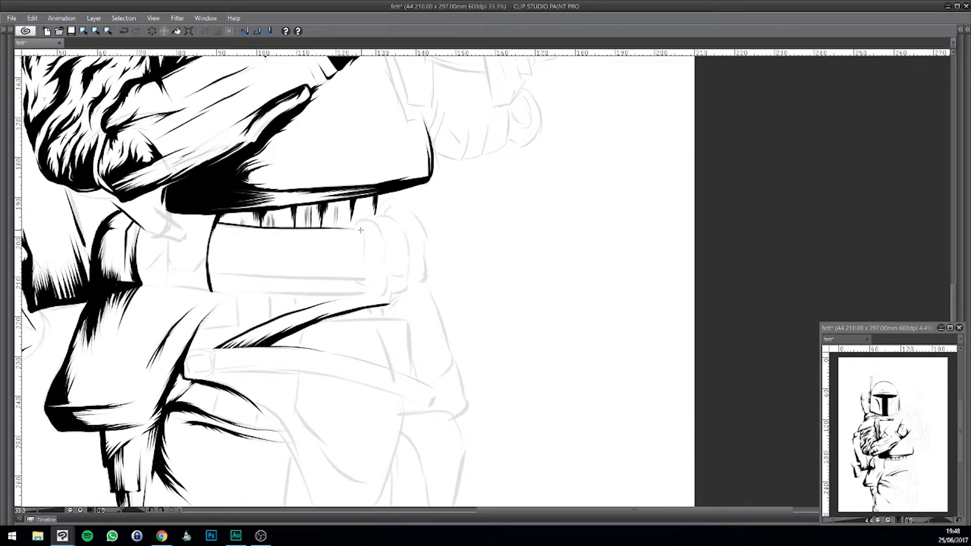
mouse_move(359, 231)
mouse_down()
mouse_move(364, 325)
mouse_move(367, 272)
mouse_move(355, 243)
mouse_move(377, 255)
mouse_move(379, 306)
mouse_move(373, 316)
mouse_move(357, 293)
mouse_up()
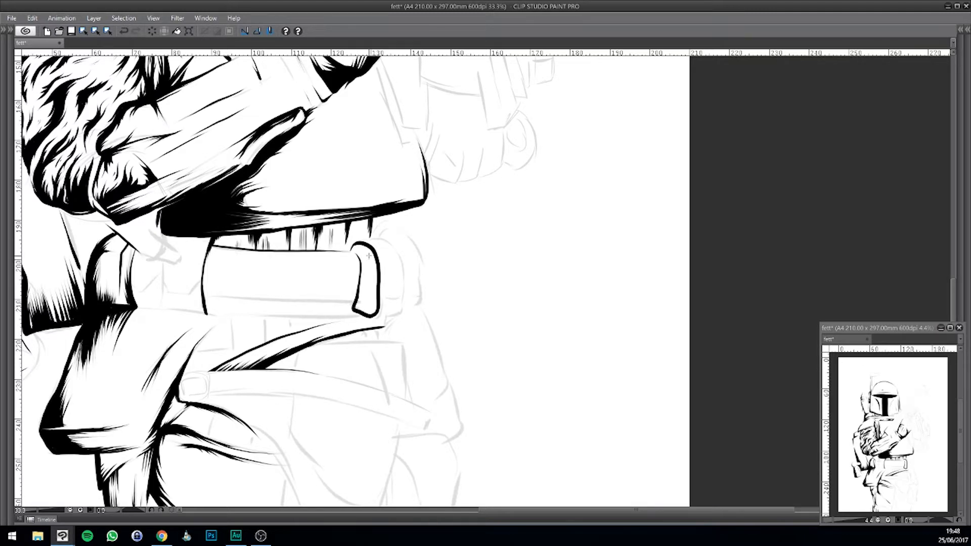
Step: Shade the belt loop with tapered vertical strokes, filling its lower end solid black
drag(363, 256, 356, 309)
drag(365, 259, 359, 309)
drag(367, 270, 361, 314)
mouse_move(371, 272)
mouse_down()
mouse_move(364, 314)
mouse_move(374, 313)
mouse_move(358, 306)
mouse_up()
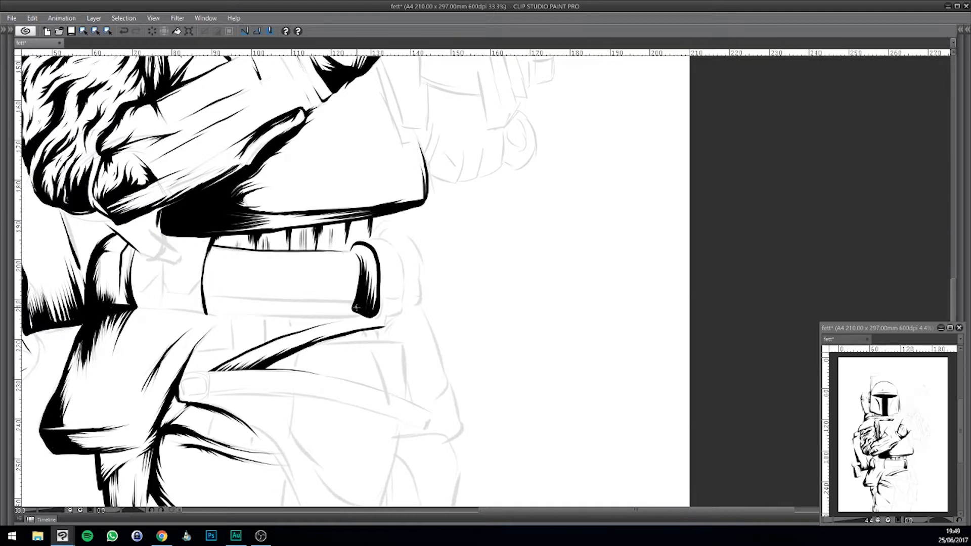
Step: Ink the waist belt's two lower horizontal lines between the shaded loop and the curved vertical edge
mouse_move(358, 254)
mouse_down()
mouse_move(361, 290)
mouse_move(492, 295)
mouse_move(529, 275)
mouse_up()
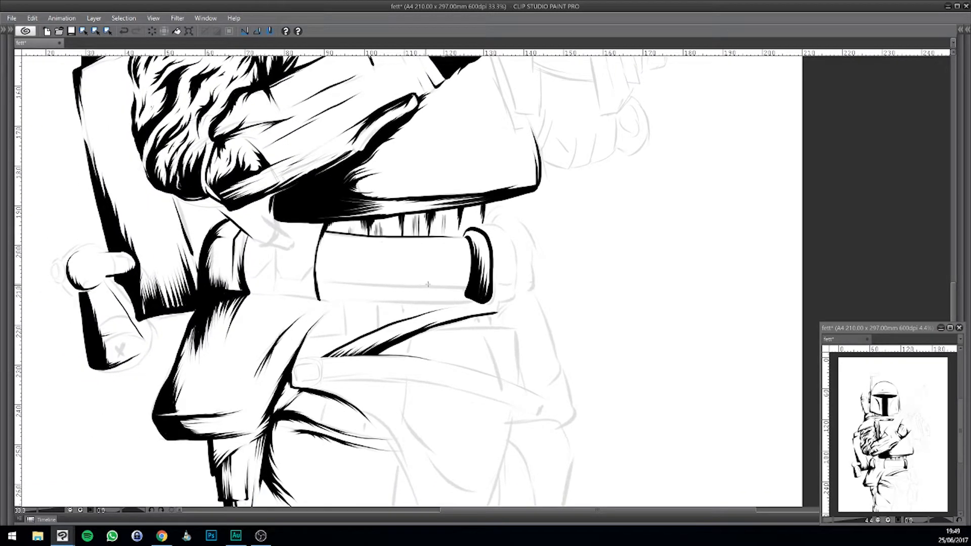
drag(414, 287, 473, 287)
mouse_move(373, 302)
mouse_down()
mouse_move(522, 308)
mouse_move(626, 290)
mouse_up()
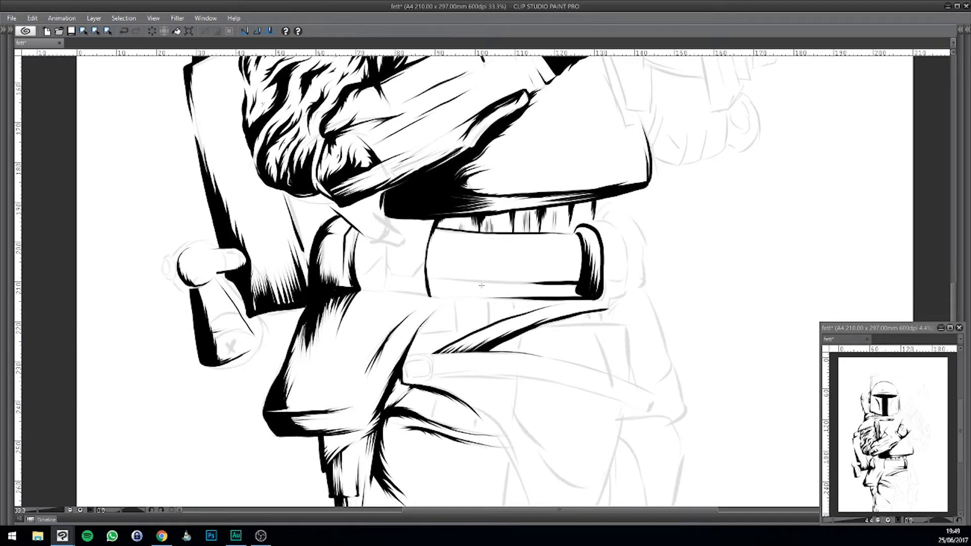
drag(458, 280, 428, 279)
key(ctrl+z)
scroll(448, 272, right, 5)
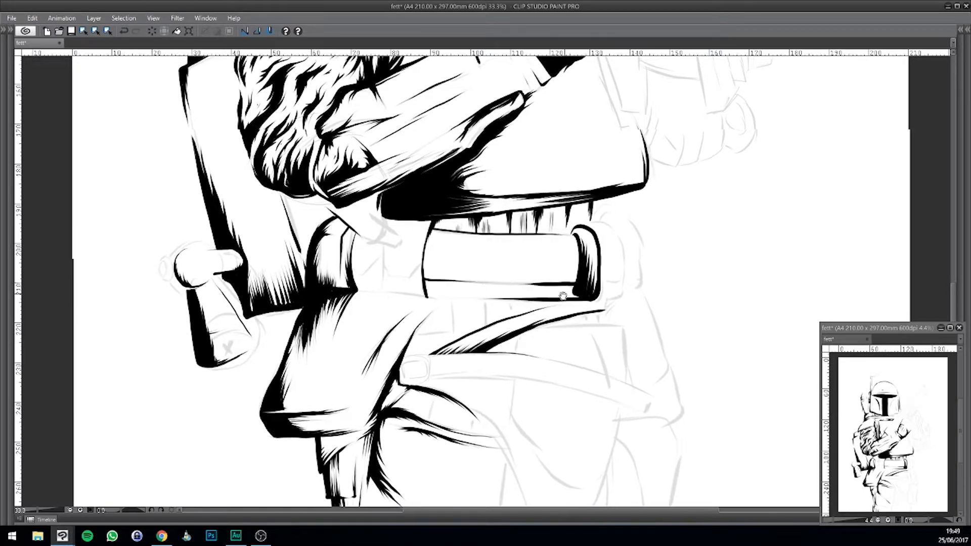
scroll(448, 273, up, 1)
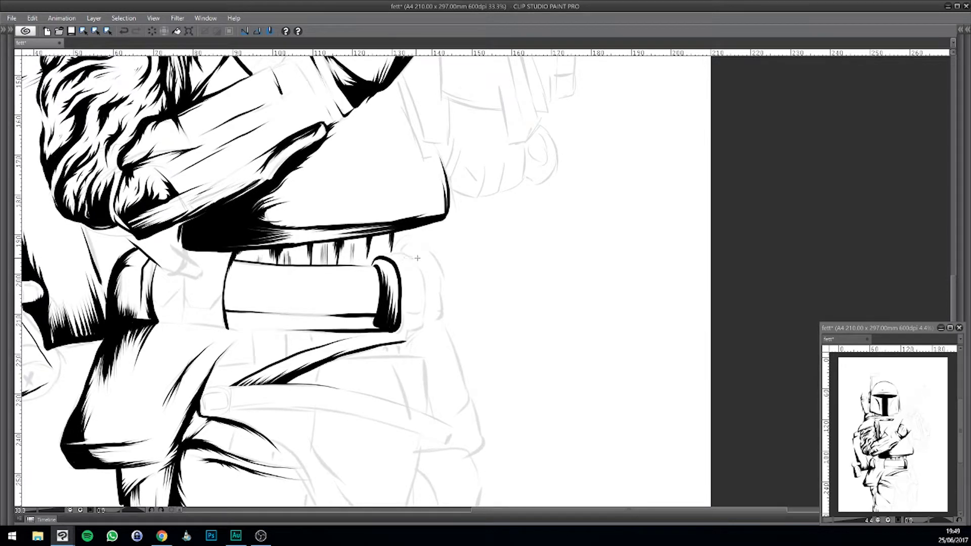
Step: Refine the belt loop's top curve and extend its tapered vertical hatching along the lower far edge
key(ctrl+z)
key(ctrl+y)
drag(377, 260, 386, 256)
scroll(362, 280, up, 2)
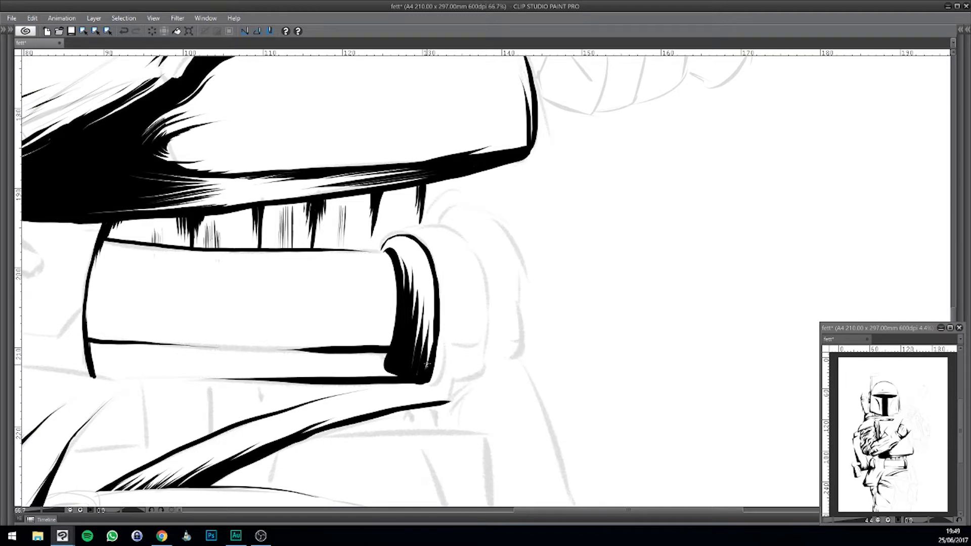
key(ctrl+z)
drag(425, 372, 431, 344)
key(ctrl+z)
key(ctrl+z)
drag(431, 336, 433, 306)
drag(431, 343, 434, 332)
Step: Ink the rounded outline of the segment behind the belt loop, closing its lower edge and adding a short crease near its base
mouse_move(434, 226)
mouse_down()
mouse_move(486, 275)
mouse_move(487, 368)
mouse_up()
mouse_move(487, 334)
mouse_down()
mouse_move(479, 374)
mouse_move(441, 380)
mouse_move(444, 350)
mouse_move(415, 382)
mouse_up()
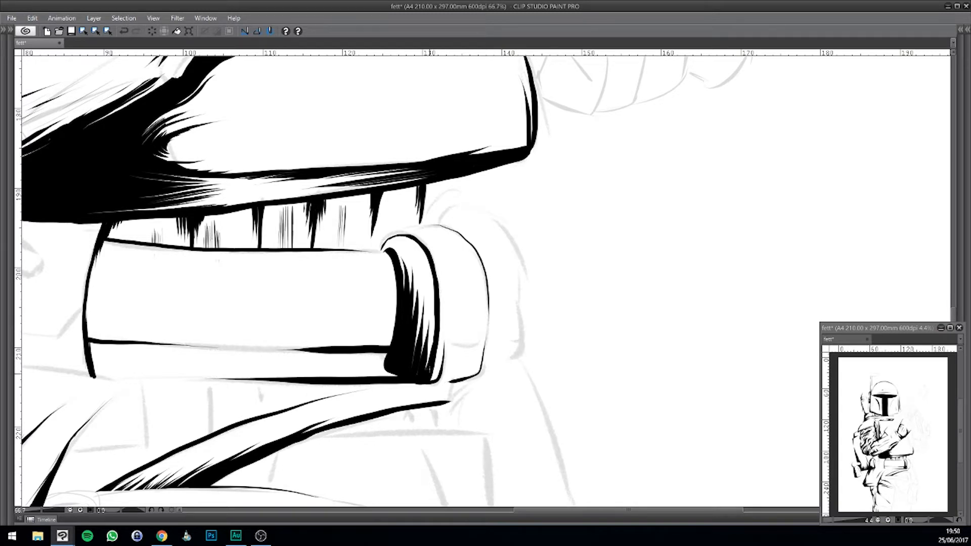
drag(435, 325, 432, 381)
mouse_move(457, 344)
mouse_down()
mouse_move(483, 340)
mouse_move(453, 346)
mouse_move(447, 383)
mouse_move(422, 380)
mouse_move(451, 378)
mouse_move(437, 379)
mouse_move(448, 375)
mouse_move(440, 358)
mouse_move(433, 383)
mouse_up()
key(ctrl+z)
drag(494, 334, 471, 388)
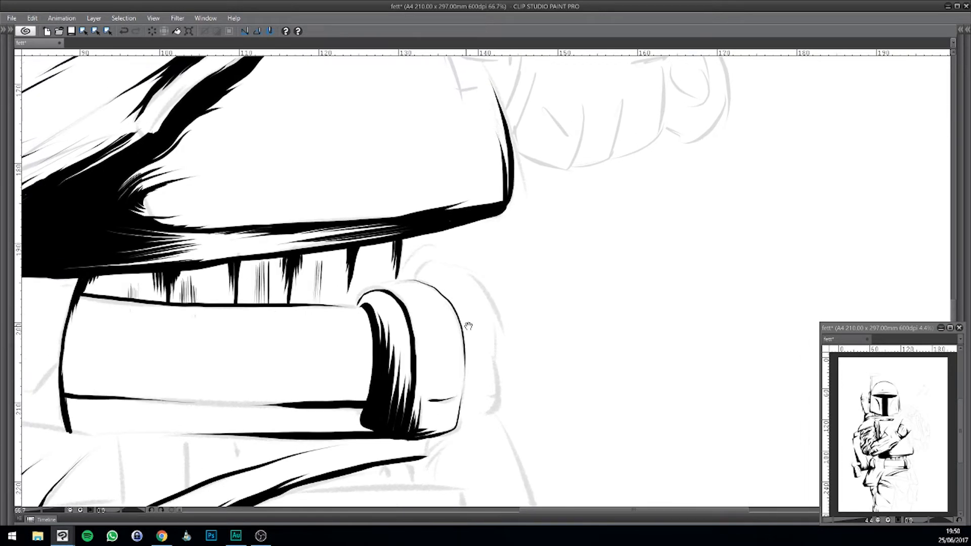
Step: Shade the waist belt with tapered horizontal hatching running inward from the belt loop
drag(470, 321, 526, 302)
mouse_move(450, 263)
mouse_down()
mouse_move(416, 282)
mouse_move(483, 260)
mouse_move(461, 278)
mouse_move(478, 285)
mouse_move(456, 298)
mouse_move(471, 307)
mouse_move(441, 324)
mouse_up()
key(ctrl+z)
drag(502, 320, 414, 335)
drag(498, 337, 415, 341)
mouse_move(498, 338)
mouse_down()
mouse_move(411, 345)
mouse_move(430, 346)
mouse_up()
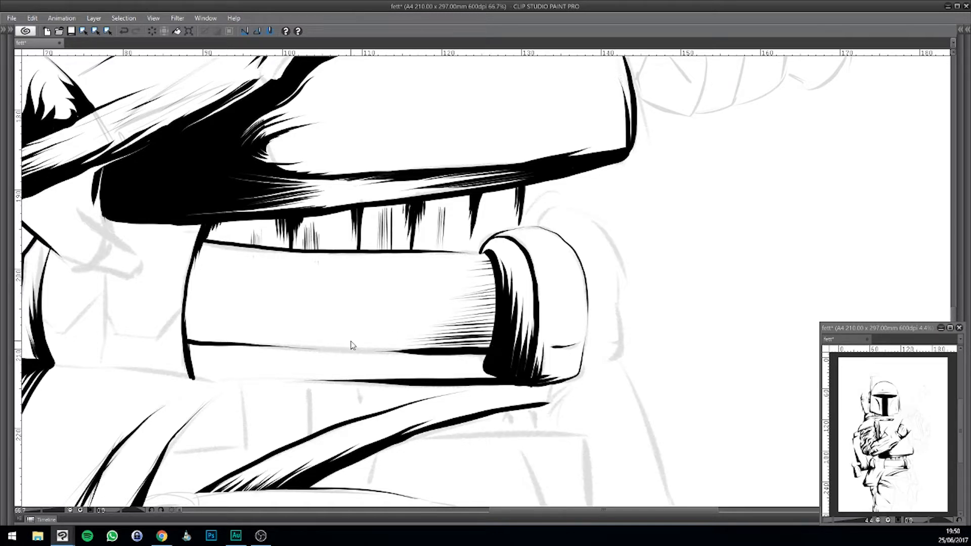
Step: Ink the curved top and outer edge of the rearmost rounded shape at the end of the waist belt
scroll(353, 346, down, 5)
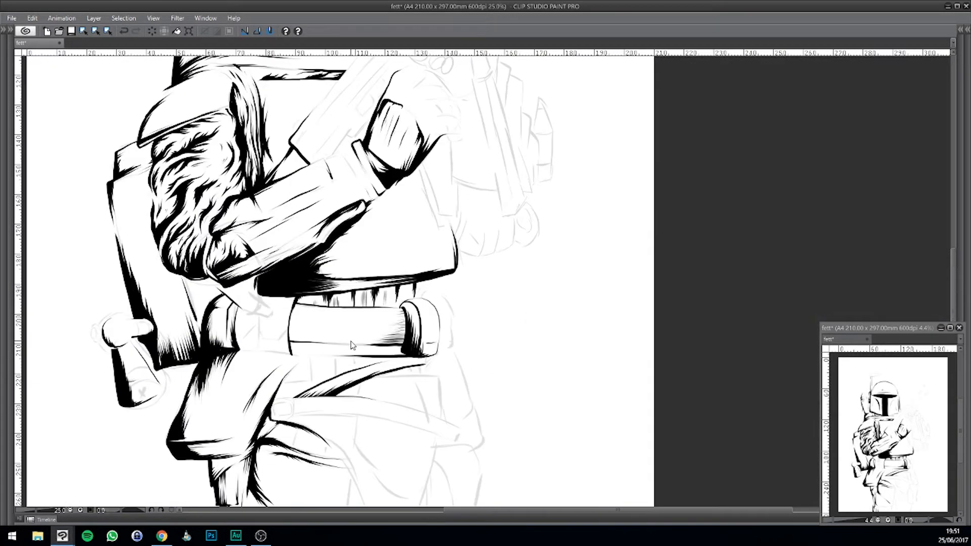
scroll(352, 346, up, 6)
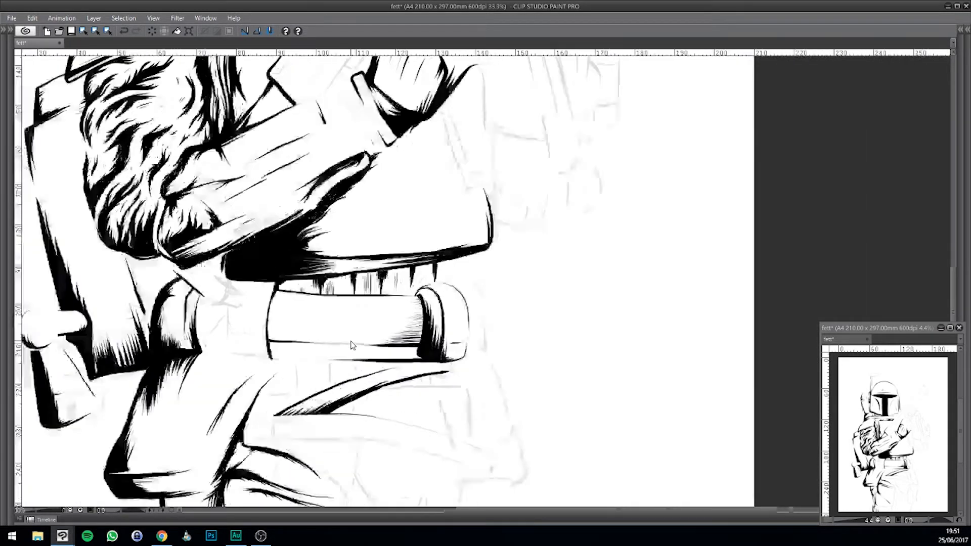
drag(670, 255, 444, 350)
mouse_move(443, 226)
mouse_down()
mouse_move(447, 248)
mouse_move(409, 282)
mouse_move(417, 267)
mouse_move(413, 288)
mouse_up()
mouse_move(513, 281)
mouse_down()
mouse_move(449, 274)
mouse_move(443, 214)
mouse_move(414, 218)
mouse_move(437, 270)
mouse_move(444, 390)
mouse_move(424, 417)
mouse_up()
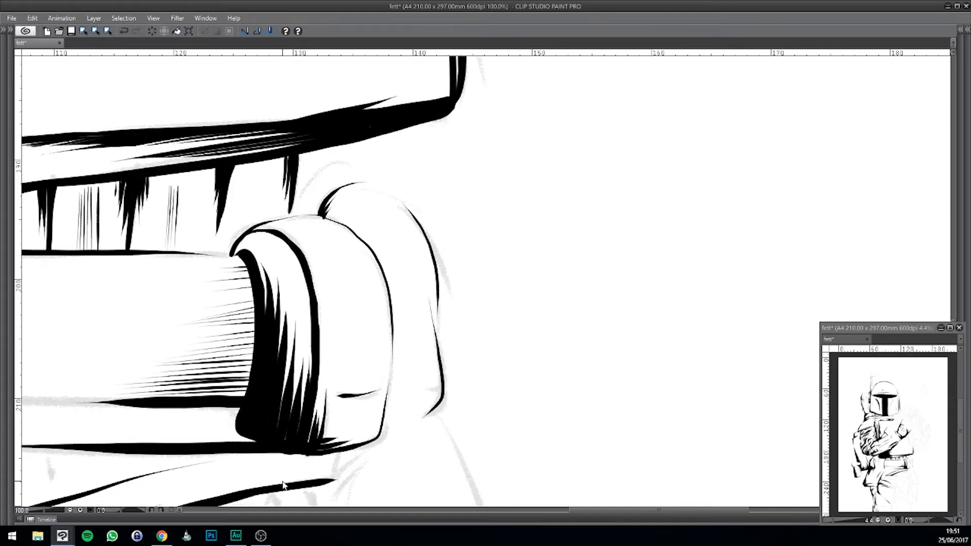
Step: Ink a thick tapered line along the helmet's lower edge from the visor's base to the far cheek corner
scroll(283, 485, down, 12)
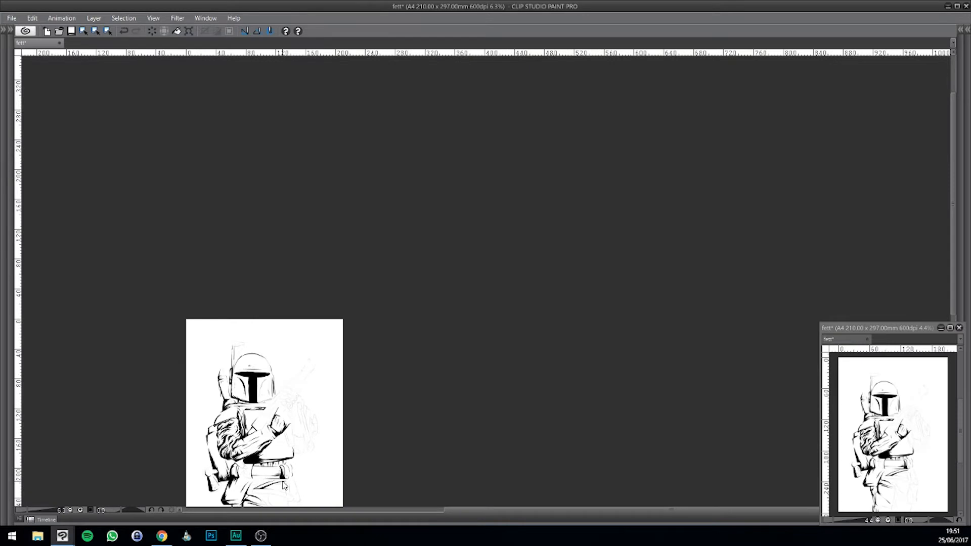
drag(392, 267, 457, 160)
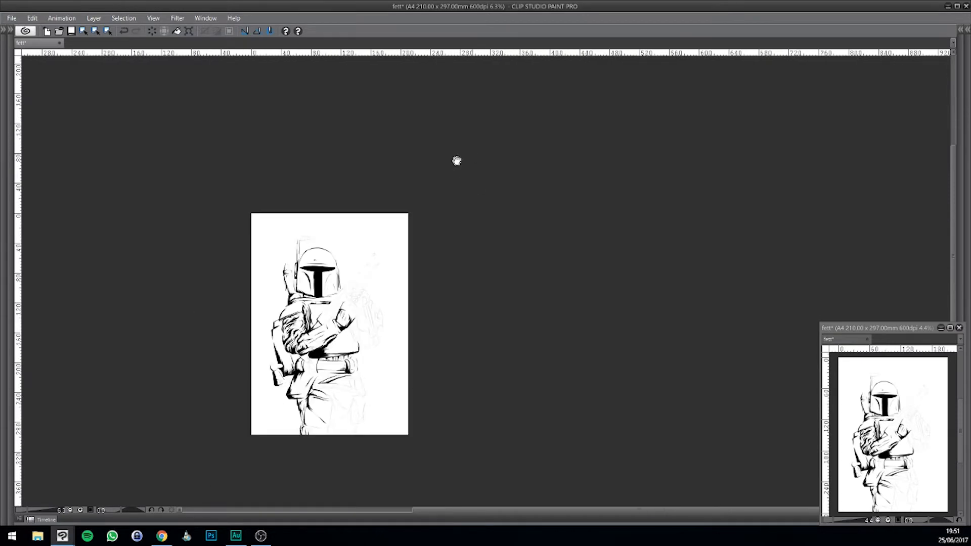
scroll(456, 161, up, 5)
mouse_move(265, 436)
mouse_down()
mouse_move(354, 303)
mouse_move(535, 176)
mouse_move(587, 125)
mouse_up()
mouse_move(540, 205)
mouse_down()
mouse_move(601, 165)
mouse_move(601, 146)
mouse_up()
mouse_move(558, 275)
mouse_down()
mouse_move(571, 225)
mouse_move(541, 265)
mouse_up()
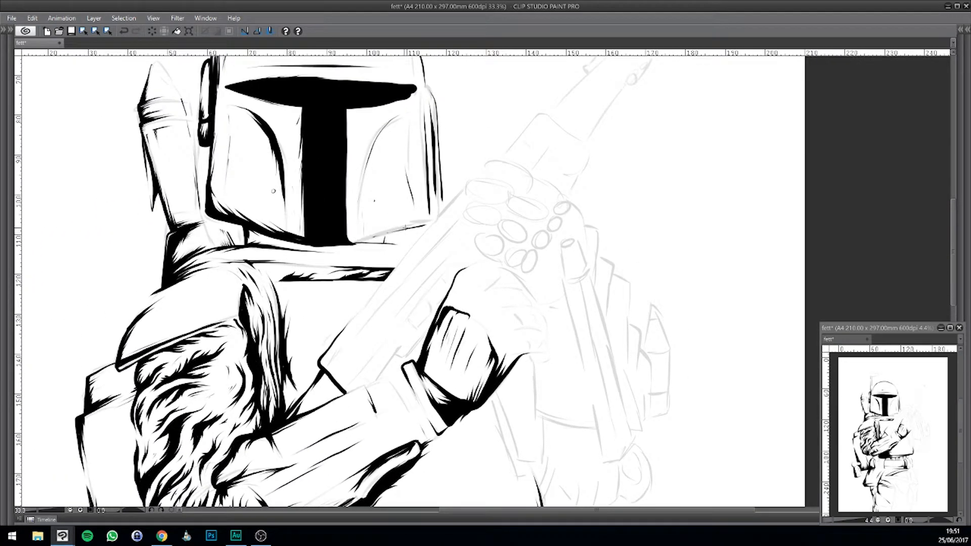
drag(409, 227, 342, 248)
drag(389, 228, 346, 244)
drag(319, 245, 349, 244)
drag(431, 223, 362, 239)
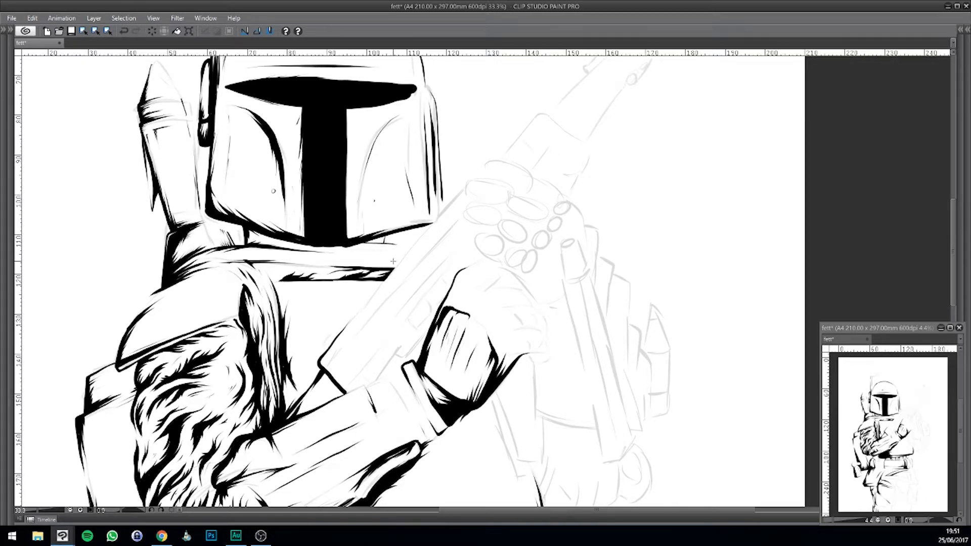
drag(419, 297, 371, 401)
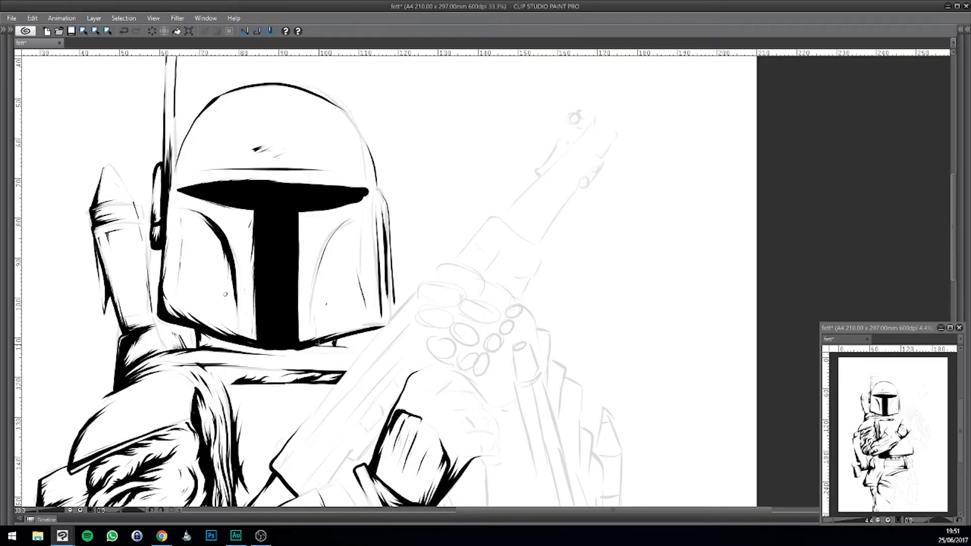
drag(378, 288, 419, 331)
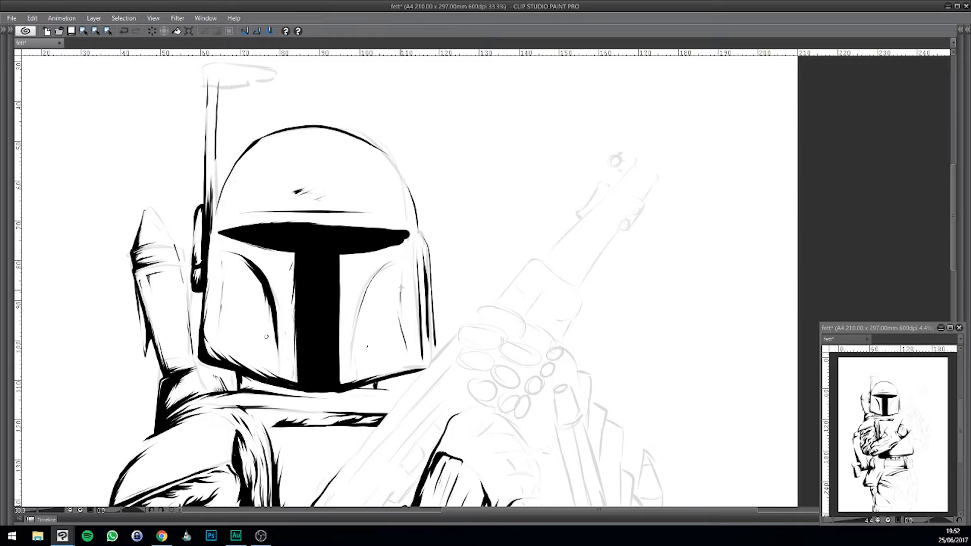
drag(410, 294, 473, 217)
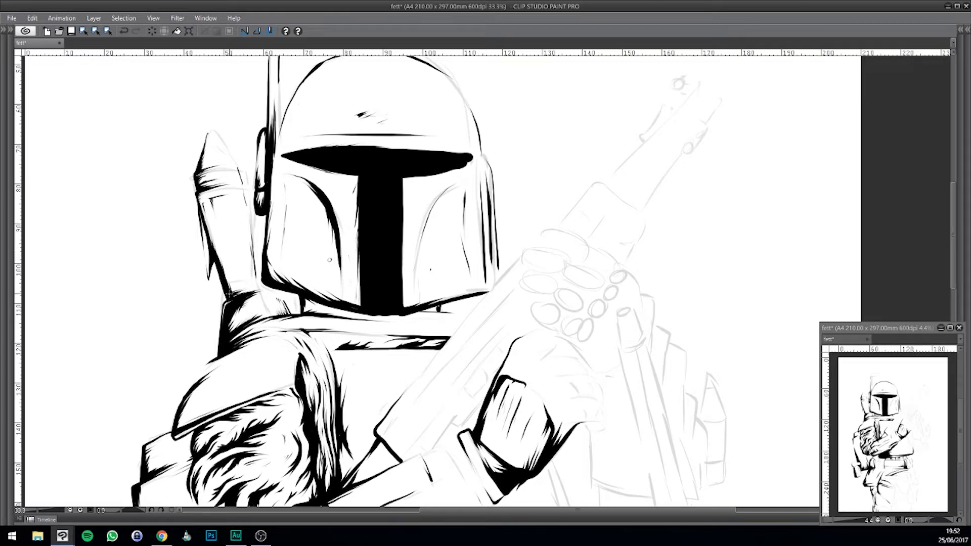
key(ctrl+z)
key(Tab)
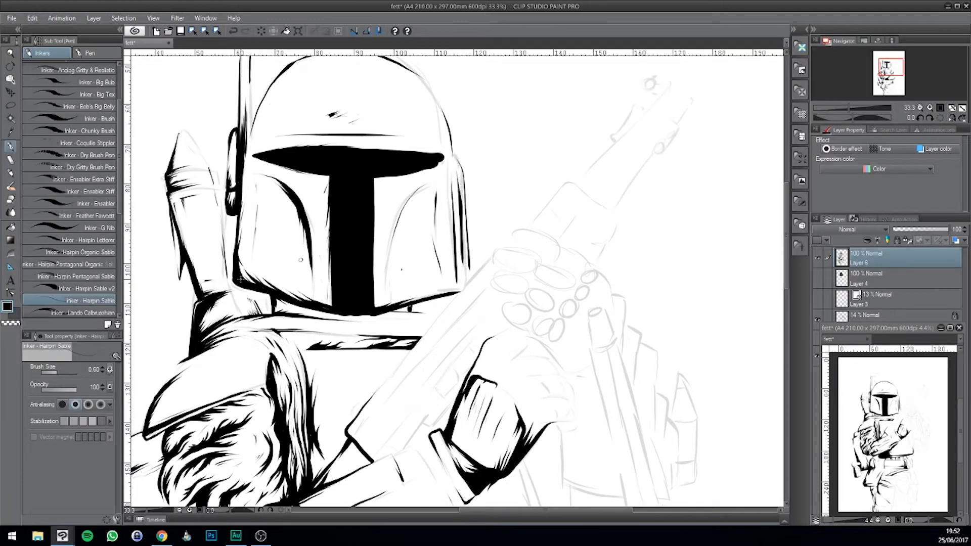
key(Tab)
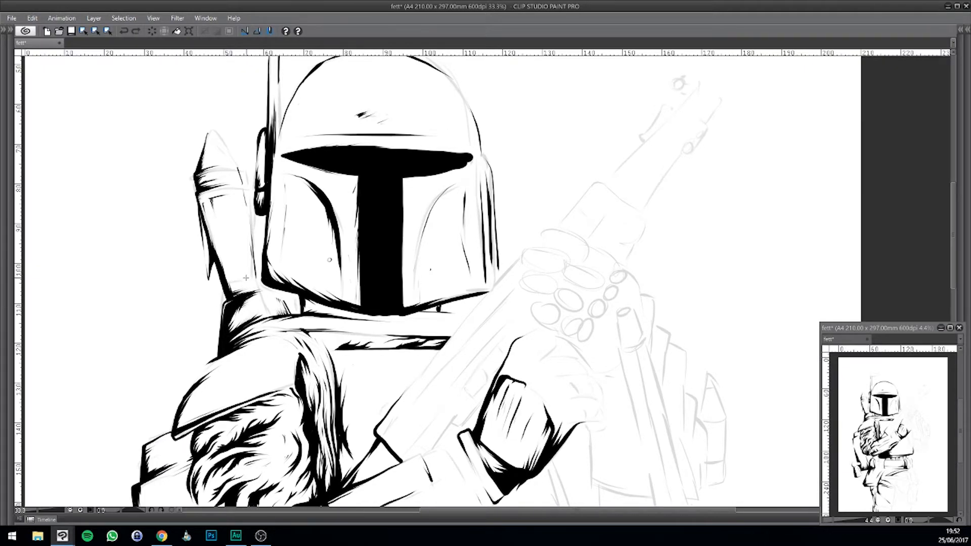
drag(227, 281, 236, 280)
drag(371, 237, 368, 217)
scroll(328, 324, down, 6)
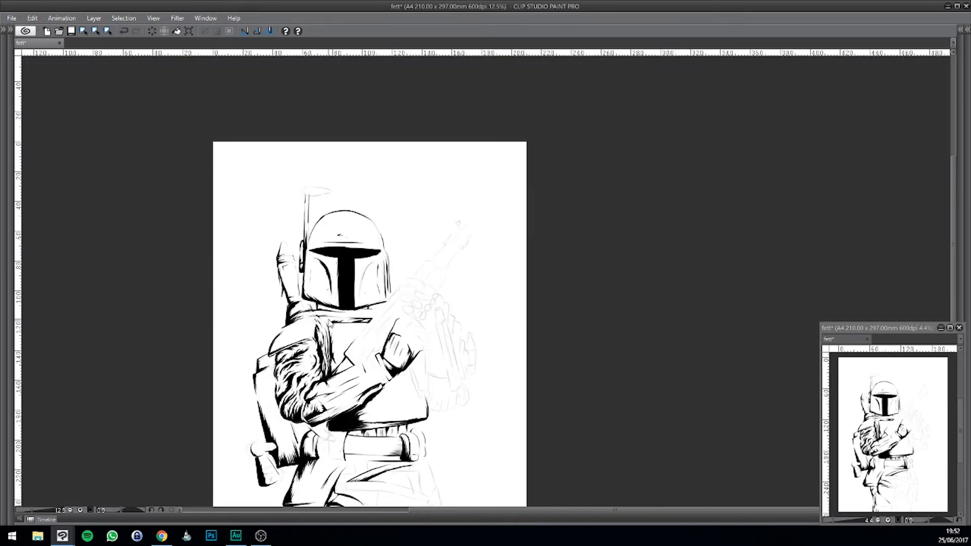
scroll(329, 324, up, 3)
scroll(329, 324, up, 4)
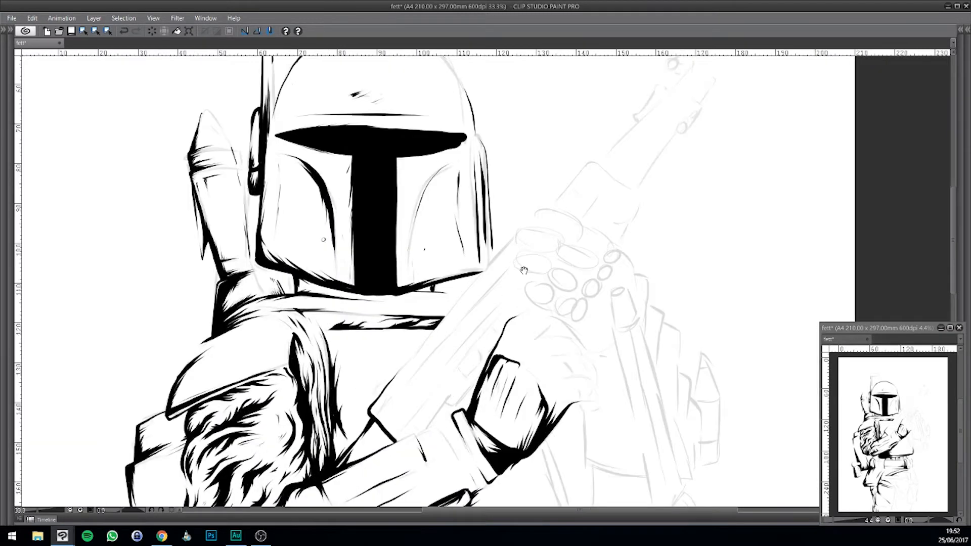
Step: Fill the oval tip of the long tube beside the gloved hand solid black and outline its cap
drag(660, 316, 377, 126)
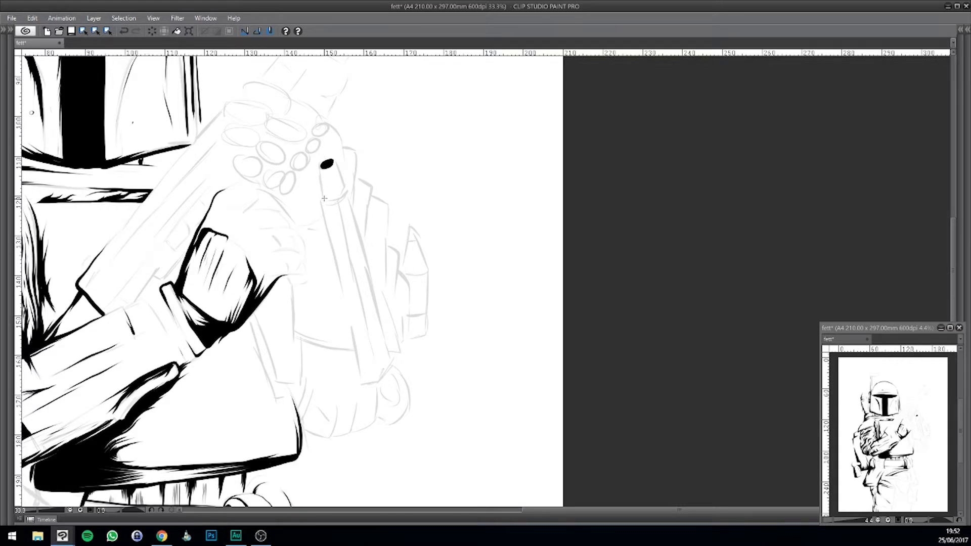
drag(324, 196, 320, 171)
key(ctrl+z)
mouse_move(327, 164)
mouse_down()
mouse_move(324, 203)
mouse_move(331, 162)
mouse_up()
mouse_move(346, 189)
mouse_down()
mouse_move(338, 168)
mouse_move(343, 183)
mouse_move(331, 202)
mouse_move(324, 203)
mouse_up()
Step: Ink the tube's long tapered edges below the cap and hatch its upper end
mouse_move(339, 278)
mouse_down()
mouse_move(319, 201)
mouse_move(339, 265)
mouse_move(321, 200)
mouse_up()
key(ctrl+z)
key(ctrl+z)
mouse_move(351, 265)
mouse_down()
mouse_move(372, 347)
mouse_move(373, 364)
mouse_move(352, 333)
mouse_move(362, 378)
mouse_up()
key(ctrl+z)
drag(349, 313, 361, 385)
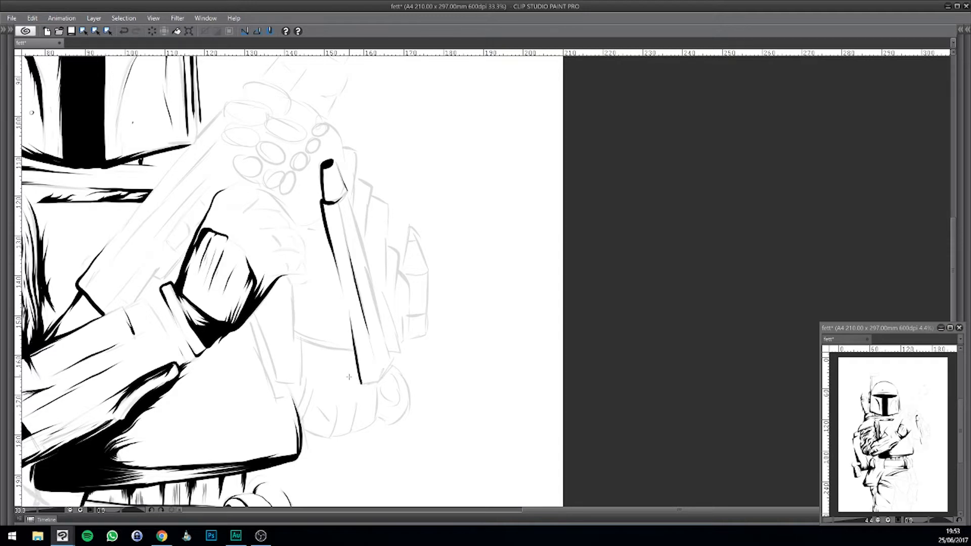
mouse_move(323, 202)
mouse_down()
mouse_move(333, 228)
mouse_move(330, 200)
mouse_up()
drag(387, 352, 383, 367)
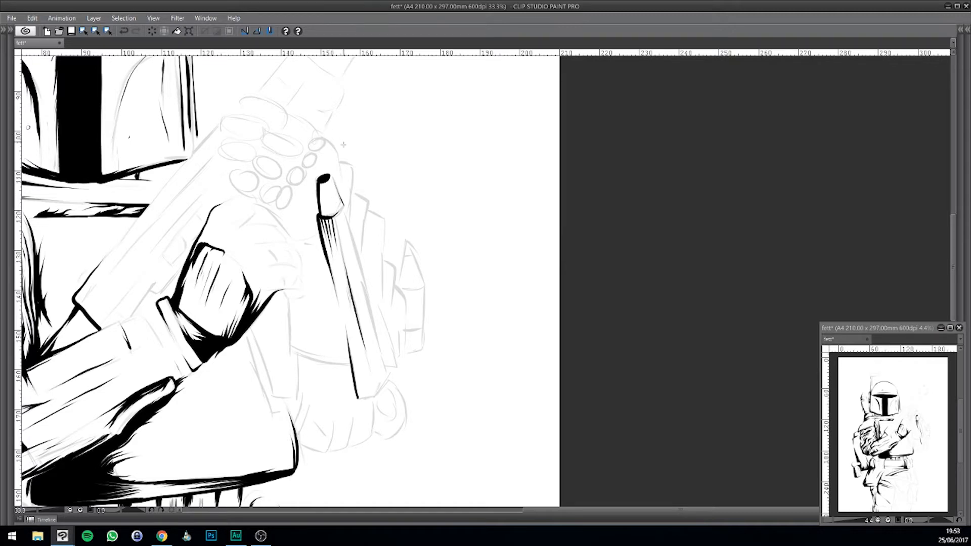
Step: Close the tube's lower end with a short line and shade it with upward tapered hatching
drag(338, 213, 315, 152)
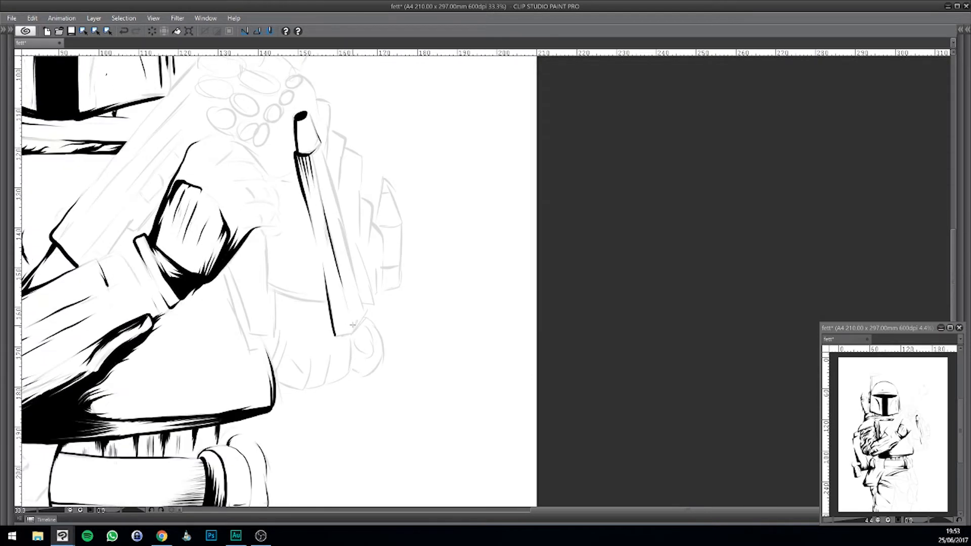
mouse_move(348, 315)
mouse_down()
mouse_move(352, 333)
mouse_move(340, 332)
mouse_up()
key(ctrl+z)
drag(344, 312, 348, 337)
drag(468, 271, 418, 289)
scroll(361, 286, up, 2)
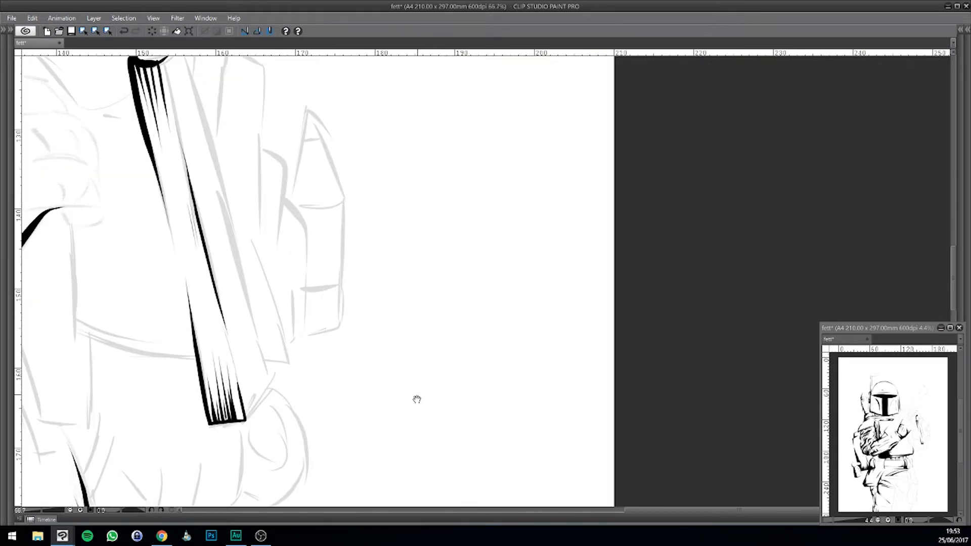
Step: Ink the short angled edge rising from the lower outer corner of the tube
drag(417, 399, 460, 297)
drag(308, 283, 292, 309)
key(ctrl+z)
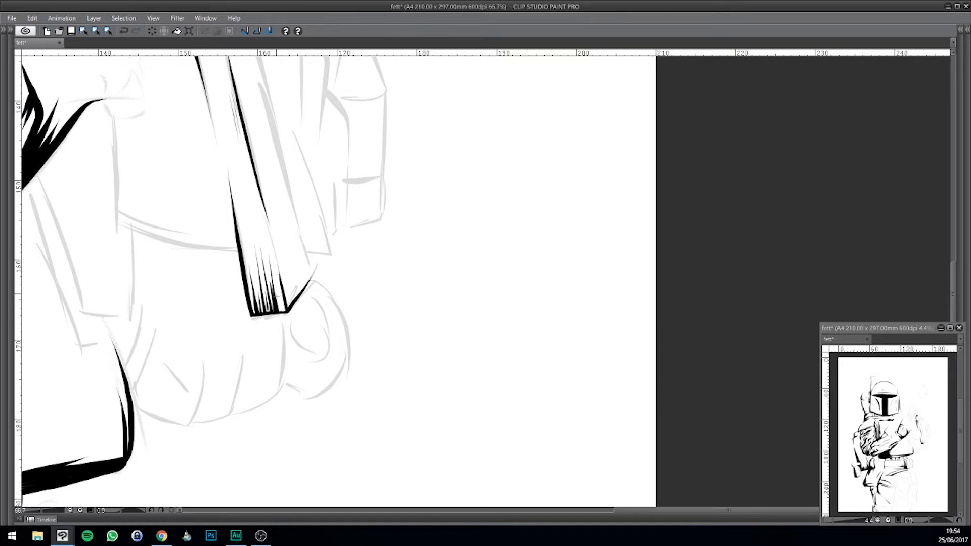
drag(275, 273, 280, 308)
key(ctrl+z)
drag(318, 290, 303, 351)
drag(323, 312, 319, 349)
Step: Ink the stepped top and outer edges of the two overlapping panels beside the tube
mouse_move(288, 201)
mouse_down()
mouse_move(297, 242)
mouse_move(314, 256)
mouse_up()
drag(390, 203, 397, 304)
drag(379, 233, 399, 289)
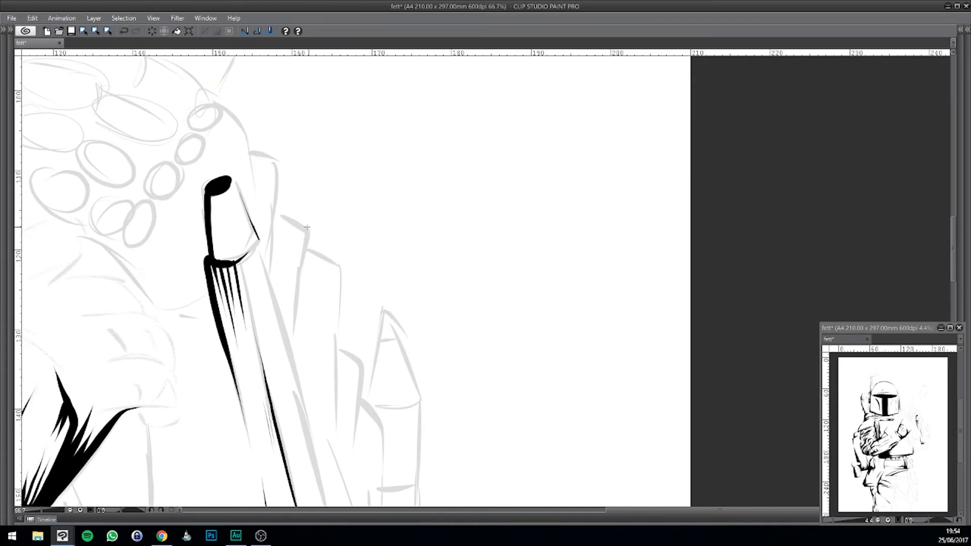
mouse_move(287, 222)
mouse_down()
mouse_move(306, 234)
mouse_move(308, 278)
mouse_up()
key(ctrl+z)
key(ctrl+z)
mouse_move(278, 211)
mouse_down()
mouse_move(298, 226)
mouse_move(284, 215)
mouse_move(311, 229)
mouse_move(342, 269)
mouse_move(359, 375)
mouse_move(383, 424)
mouse_up()
key(ctrl+z)
Step: Fill the curled lower fingertip of the gloved fist solid black and ink its rounded outer edge
scroll(313, 209, down, 5)
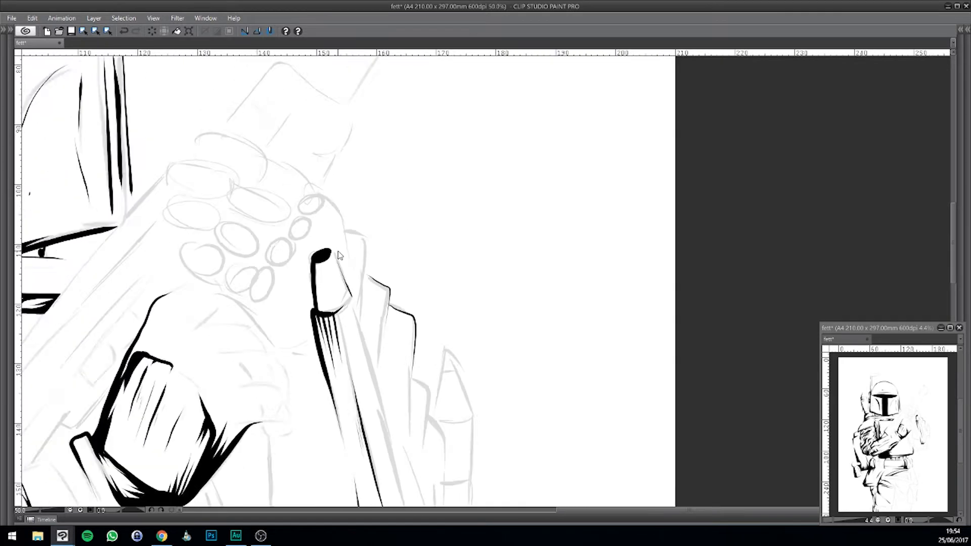
scroll(338, 255, up, 4)
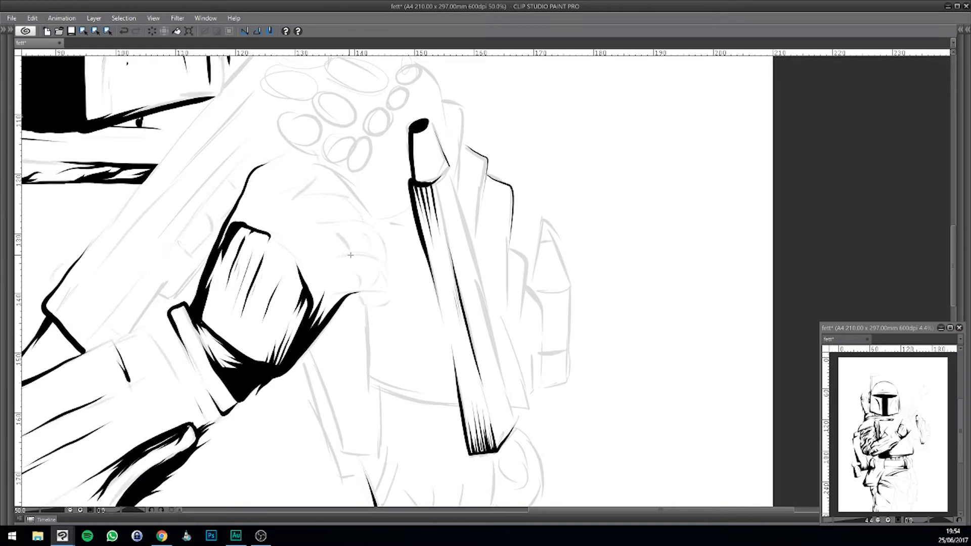
mouse_move(380, 292)
mouse_down()
mouse_move(352, 293)
mouse_move(372, 305)
mouse_move(362, 303)
mouse_up()
mouse_move(360, 292)
mouse_down()
mouse_move(362, 301)
mouse_move(374, 291)
mouse_move(366, 301)
mouse_move(374, 304)
mouse_move(378, 296)
mouse_move(342, 294)
mouse_move(373, 291)
mouse_move(384, 304)
mouse_move(368, 308)
mouse_move(394, 310)
mouse_up()
mouse_move(336, 277)
mouse_down()
mouse_move(366, 274)
mouse_move(432, 302)
mouse_up()
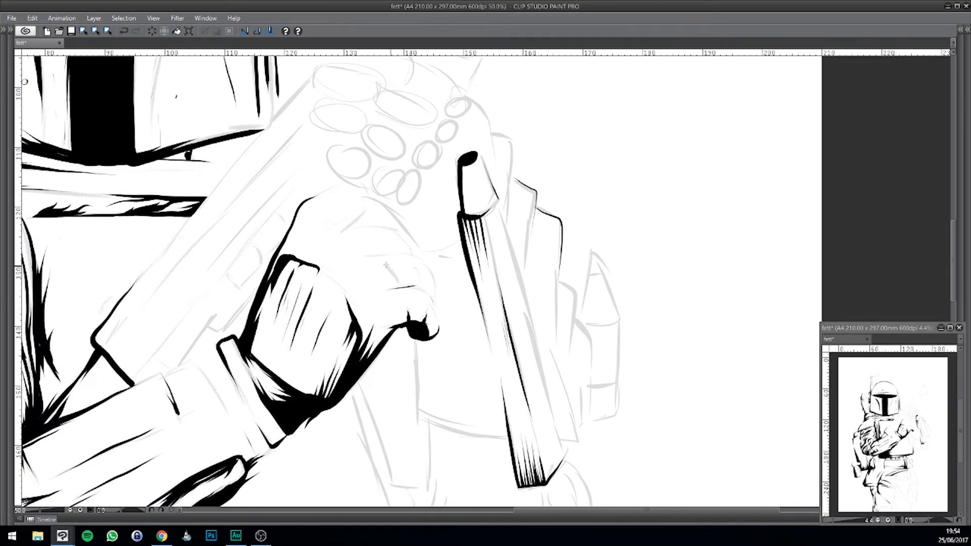
Step: Ink the dividing lines between the fist's fingers, with a small black crease at the lower knuckle
drag(384, 255, 411, 252)
scroll(360, 284, up, 2)
drag(510, 266, 446, 243)
mouse_move(363, 252)
mouse_down()
mouse_move(376, 276)
mouse_move(367, 277)
mouse_move(409, 270)
mouse_move(375, 273)
mouse_up()
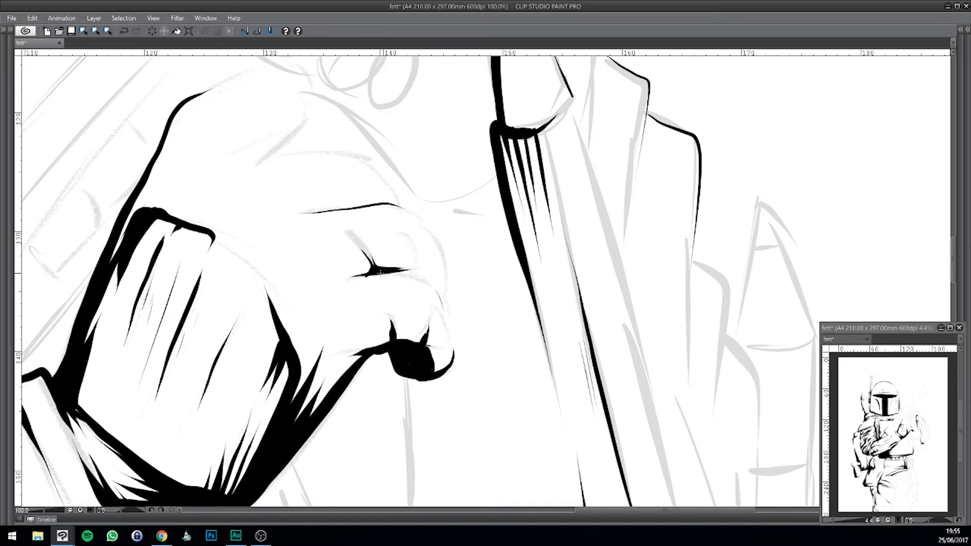
scroll(411, 275, up, 3)
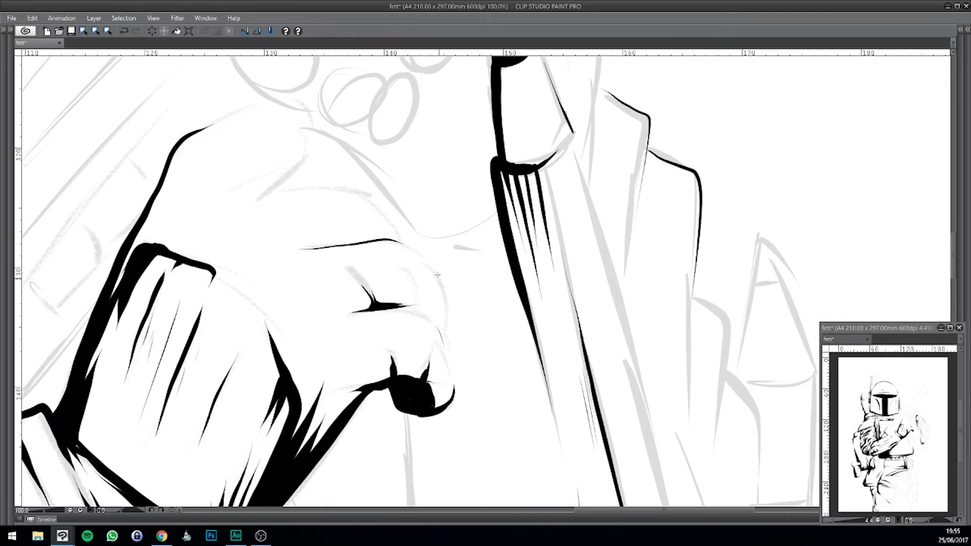
drag(408, 310, 451, 309)
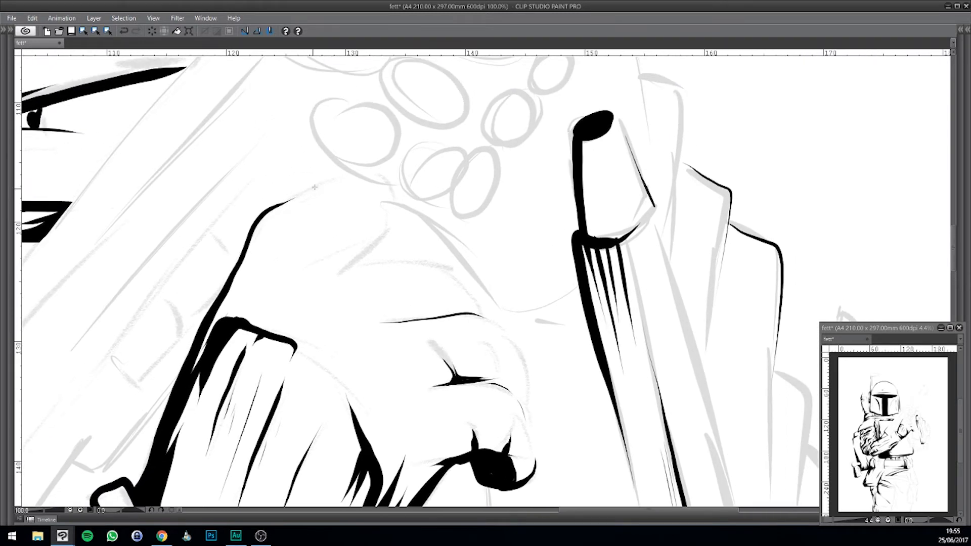
Step: Extend the line along the back of the gloved hand and ink a diagonal crease beside the thumb
drag(312, 186, 348, 173)
drag(393, 229, 345, 266)
drag(221, 323, 245, 323)
drag(279, 409, 290, 285)
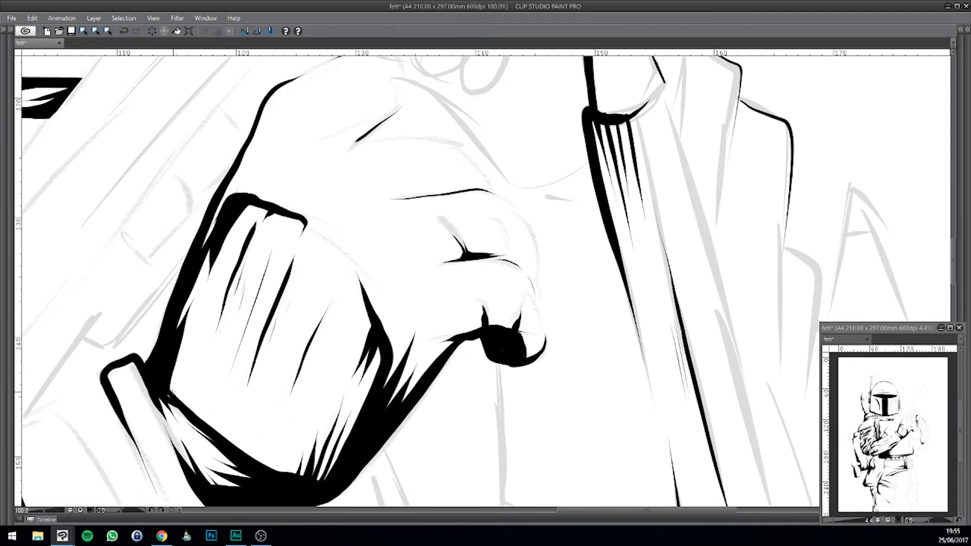
drag(185, 352, 170, 395)
drag(376, 267, 305, 341)
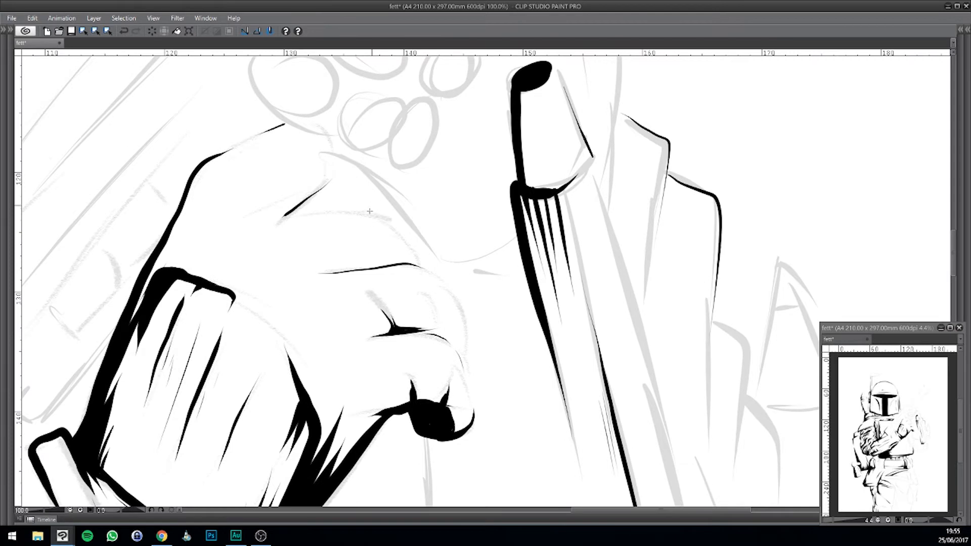
click(335, 171)
mouse_move(490, 210)
mouse_down()
mouse_move(481, 253)
mouse_move(615, 221)
mouse_up()
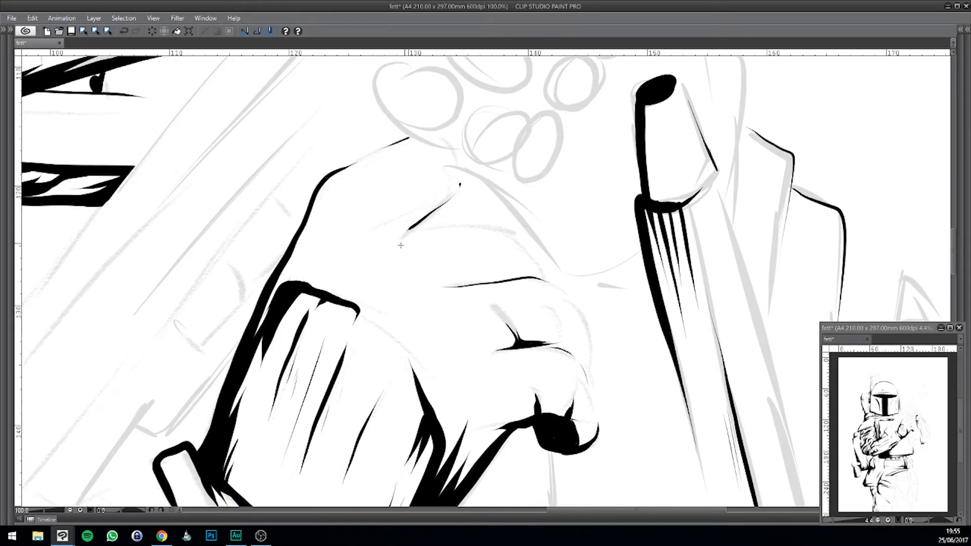
Step: Thicken the thumb crease with tapered hatching and ink the curved outlines of the fist's upper fingers
drag(386, 255, 420, 221)
drag(481, 227, 406, 232)
mouse_move(381, 268)
mouse_down()
mouse_move(411, 233)
mouse_move(453, 225)
mouse_move(392, 250)
mouse_move(420, 232)
mouse_up()
mouse_move(386, 268)
mouse_down()
mouse_move(413, 235)
mouse_move(414, 244)
mouse_move(431, 233)
mouse_up()
mouse_move(555, 230)
mouse_down()
mouse_move(520, 241)
mouse_move(475, 232)
mouse_move(459, 271)
mouse_move(495, 310)
mouse_move(511, 350)
mouse_move(497, 335)
mouse_up()
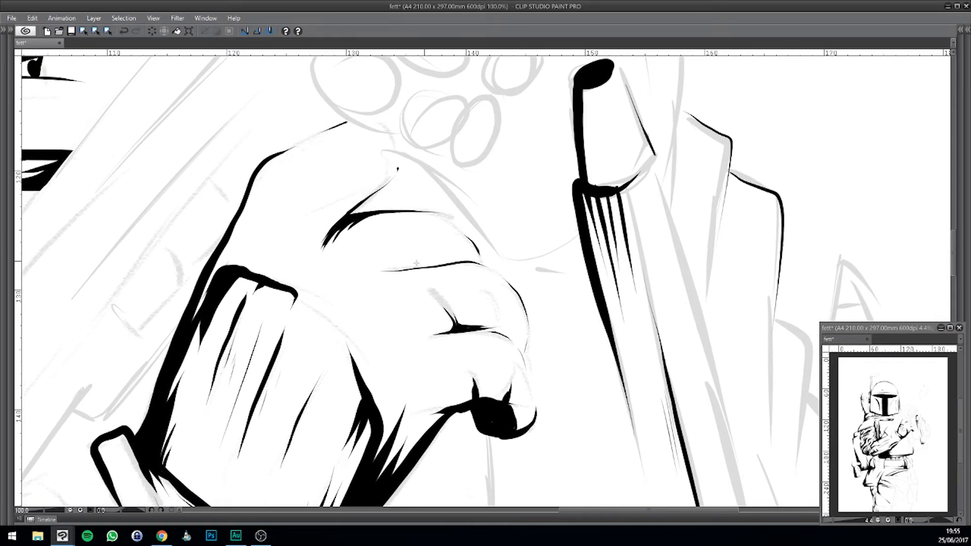
Step: Thicken the finger dividing lines and thumb crease of the gloved fist with short tapered ink strokes
drag(403, 269, 455, 259)
drag(469, 262, 481, 257)
scroll(481, 317, down, 5)
scroll(482, 317, up, 3)
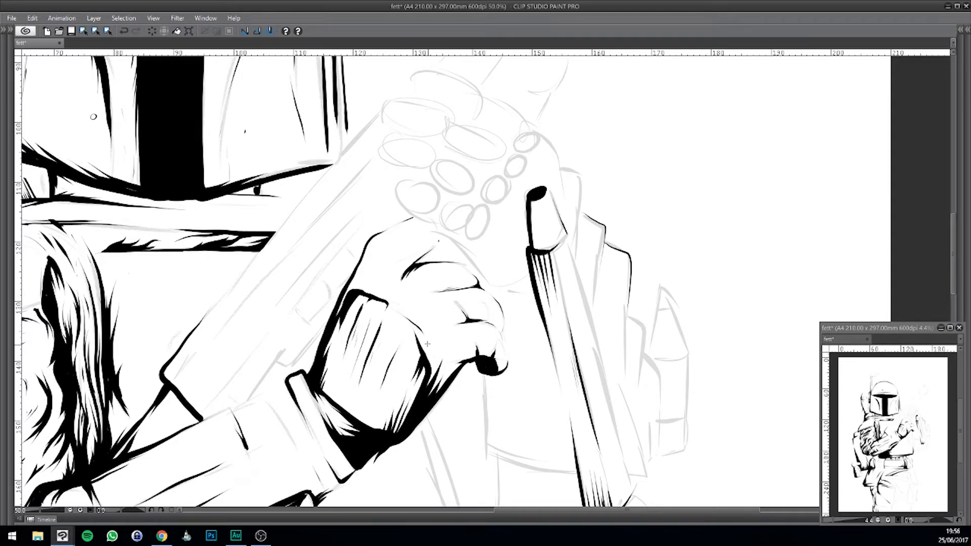
drag(443, 390, 435, 263)
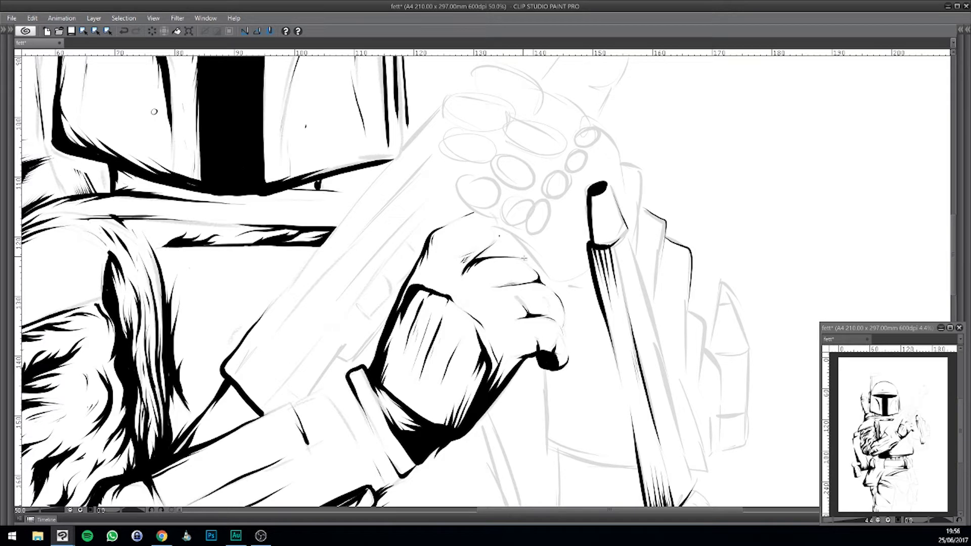
mouse_move(509, 258)
mouse_down()
mouse_move(483, 262)
mouse_move(492, 263)
mouse_up()
drag(526, 285, 523, 289)
Step: Ink a thick tapered vertical edge running down from the fist's black fingertip
drag(622, 319, 607, 333)
scroll(472, 329, down, 2)
scroll(472, 332, down, 5)
scroll(473, 332, up, 7)
scroll(472, 333, up, 1)
drag(622, 337, 440, 339)
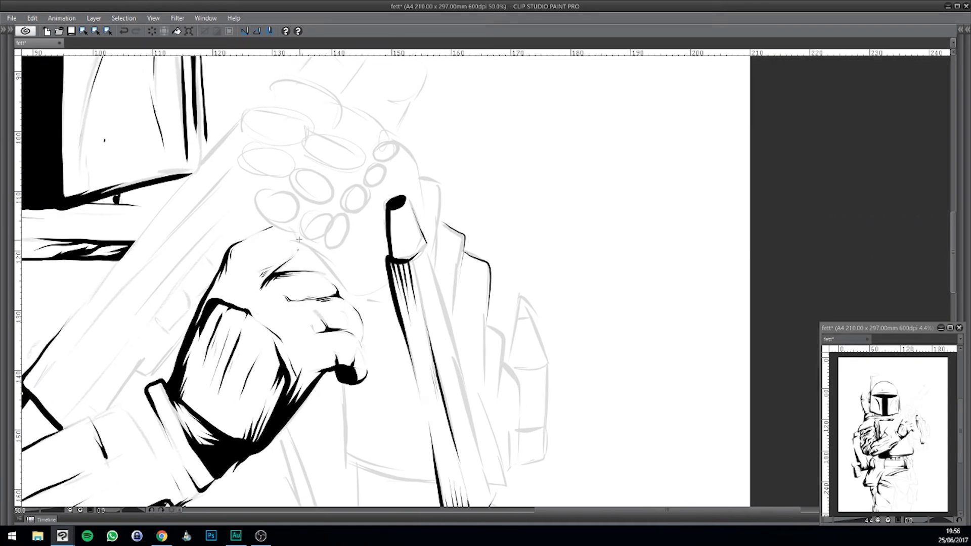
drag(356, 163, 307, 58)
drag(302, 339, 300, 259)
drag(307, 324, 303, 261)
drag(309, 308, 303, 260)
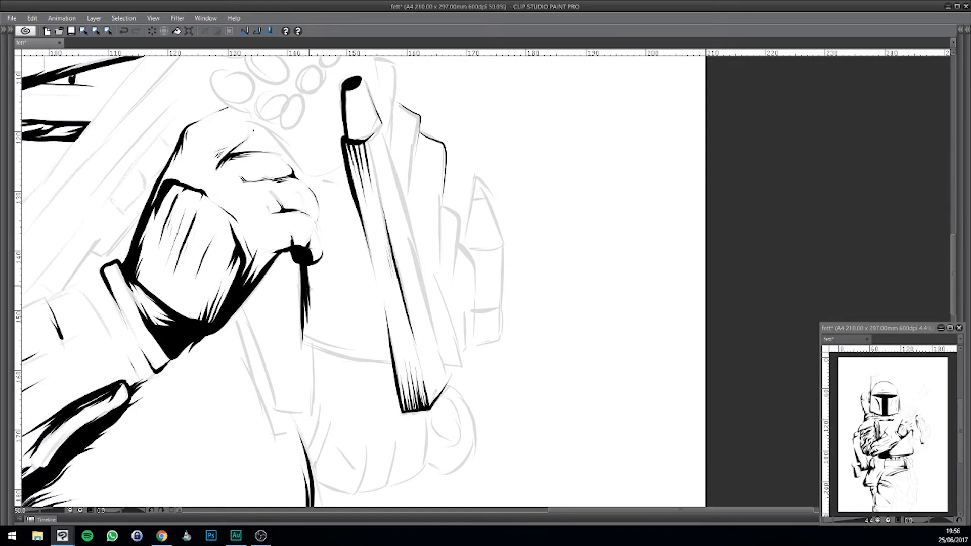
Step: Ink the curved lower edge of the panel between fist and tube, with a black accent where it meets the tube
mouse_move(311, 296)
mouse_down()
mouse_move(307, 260)
mouse_move(311, 275)
mouse_move(309, 260)
mouse_move(401, 188)
mouse_move(417, 132)
mouse_up()
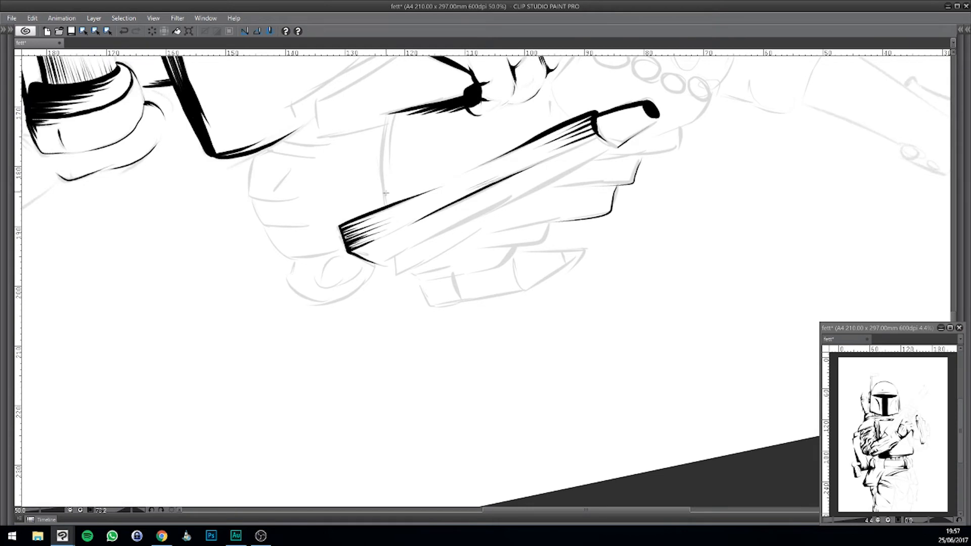
mouse_move(384, 193)
mouse_down()
mouse_move(382, 129)
mouse_move(394, 110)
mouse_up()
drag(386, 143, 403, 107)
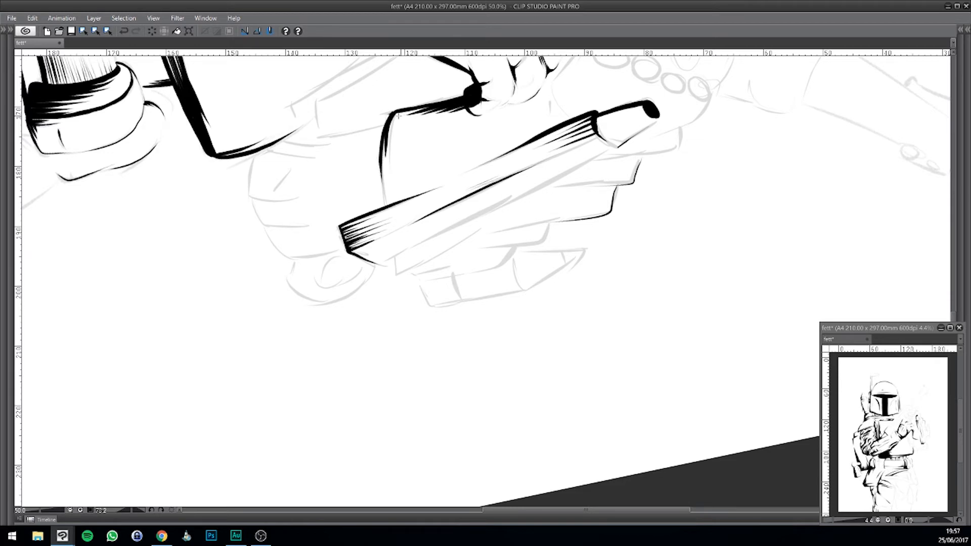
drag(377, 150, 395, 109)
double_click(525, 133)
mouse_move(393, 322)
mouse_down()
mouse_move(425, 191)
mouse_move(453, 173)
mouse_up()
mouse_move(435, 214)
mouse_down()
mouse_move(447, 201)
mouse_move(446, 212)
mouse_up()
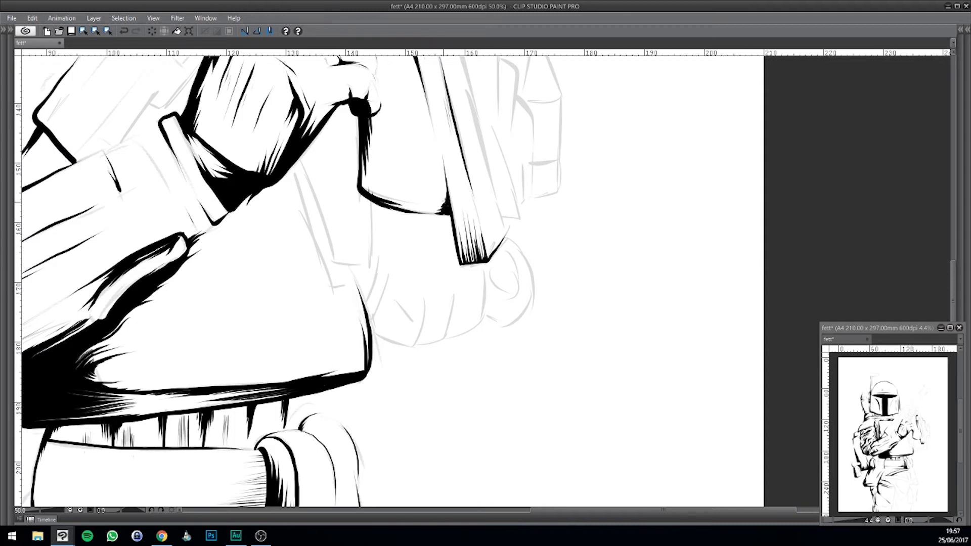
drag(525, 209, 483, 283)
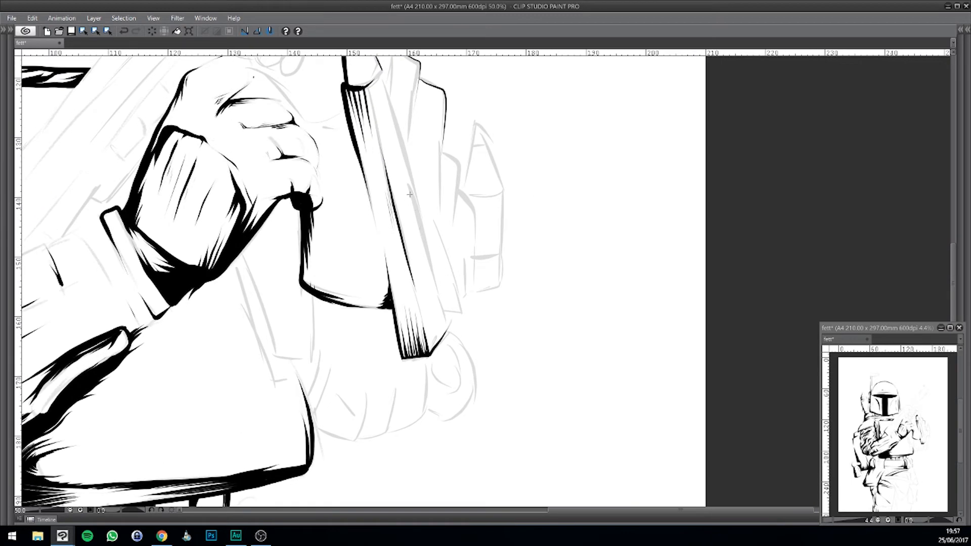
Step: Add a long line inside the tube and a tapered vertical line beneath the panel's lower corner
mouse_move(411, 177)
mouse_down()
mouse_move(446, 326)
mouse_move(534, 230)
mouse_move(594, 256)
mouse_move(581, 304)
mouse_move(565, 201)
mouse_up()
drag(397, 322, 401, 251)
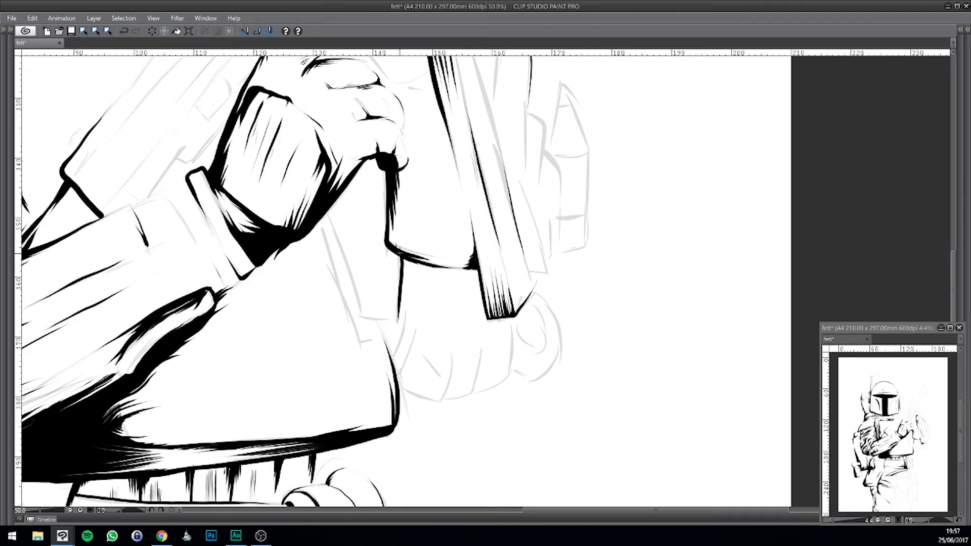
drag(400, 289, 402, 247)
drag(471, 230, 490, 212)
Step: Ink the diagonal edge descending from the wrist across the chest armour, ending in a short corner
drag(403, 298, 415, 337)
drag(350, 310, 324, 254)
mouse_move(356, 324)
mouse_down()
mouse_move(366, 361)
mouse_move(385, 363)
mouse_up()
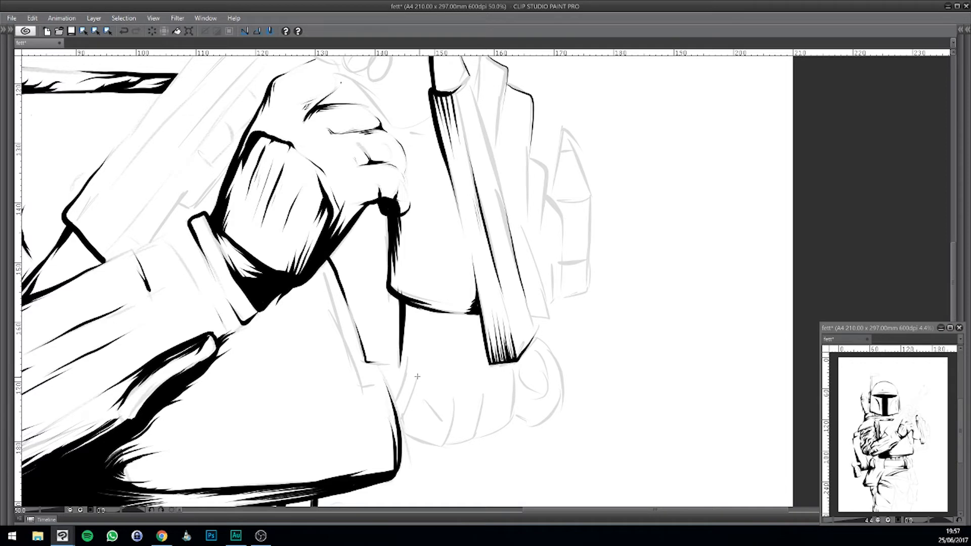
scroll(330, 383, down, 4)
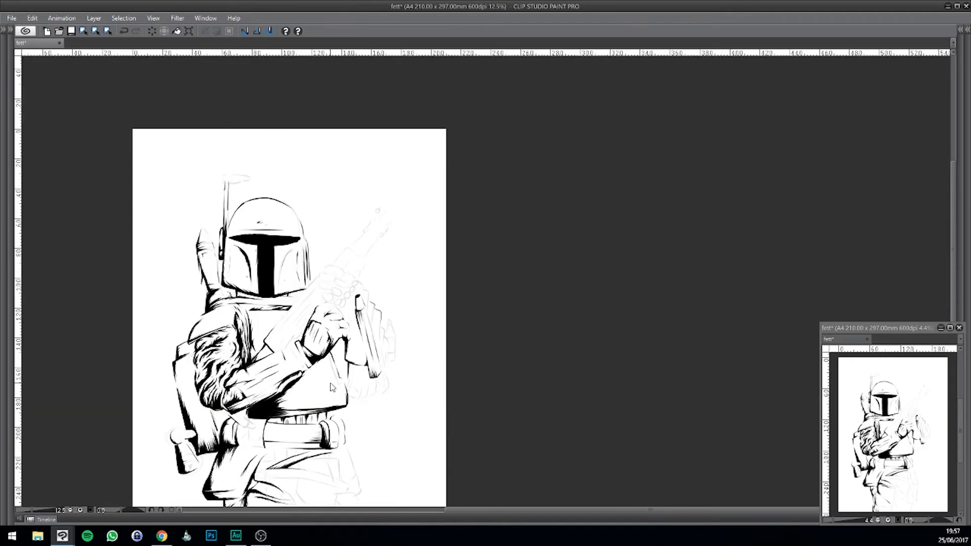
scroll(331, 386, up, 4)
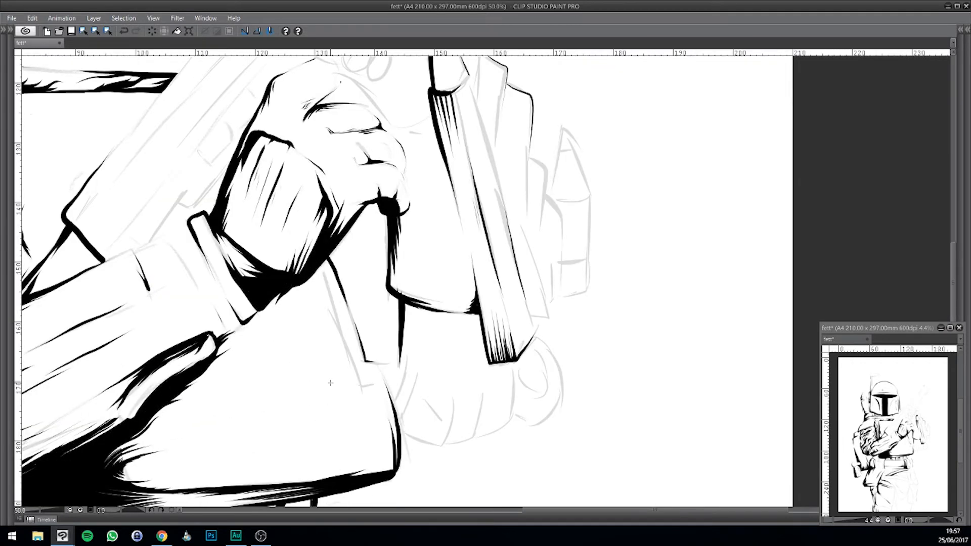
Step: Ink the three finger lines of the lower hand beneath the tube and hatch the shadow beside the armour's side edge
drag(563, 314, 630, 199)
drag(520, 290, 502, 329)
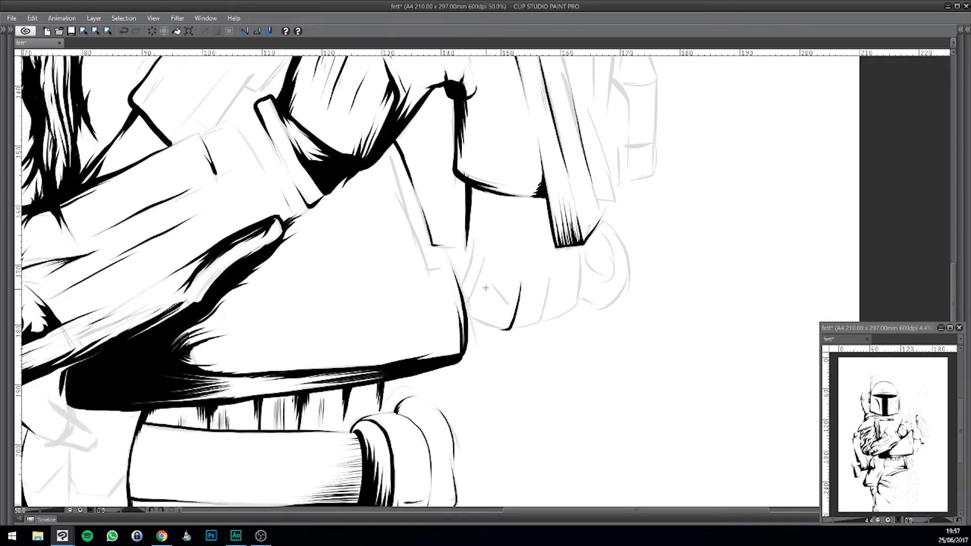
drag(479, 274, 465, 309)
drag(475, 240, 458, 299)
drag(480, 260, 461, 305)
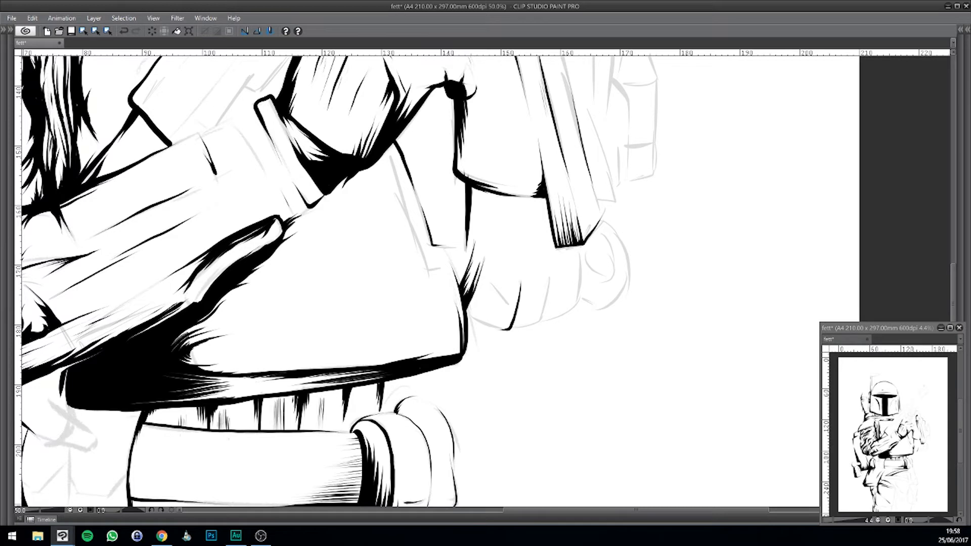
drag(595, 352, 563, 376)
drag(516, 302, 500, 349)
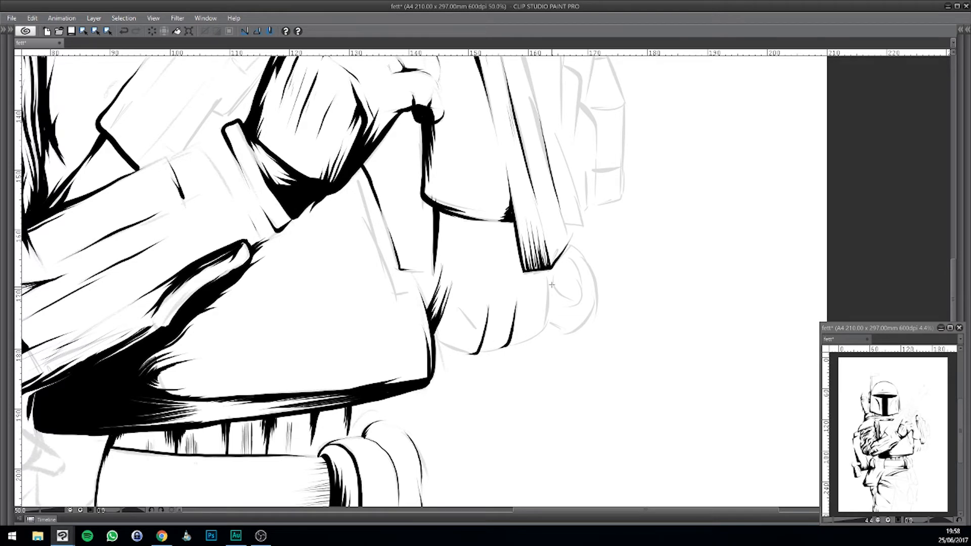
mouse_move(547, 272)
mouse_down()
mouse_move(544, 322)
mouse_move(532, 332)
mouse_move(554, 368)
mouse_up()
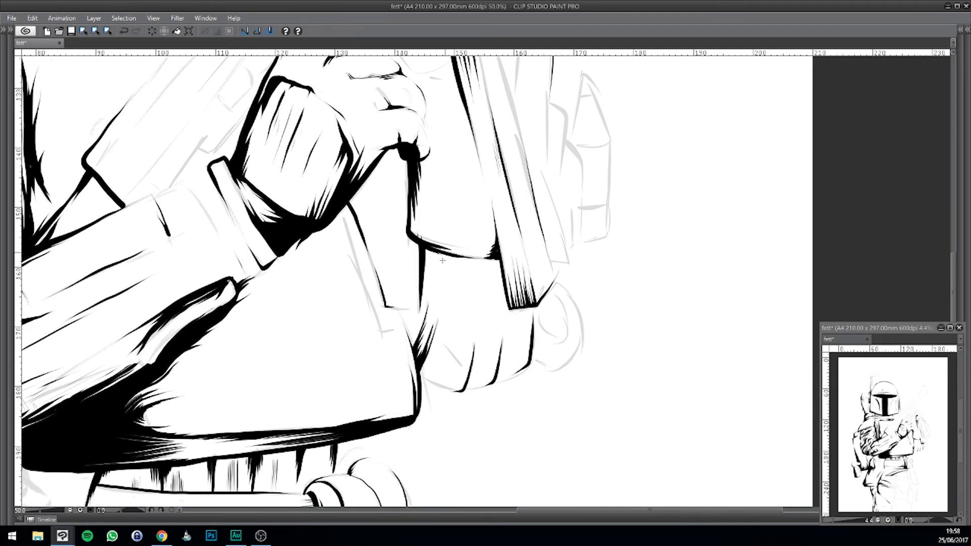
Step: Darken the line beneath the panel and the hatching along the armour's side edge, and retouch the fist's black fingertip
mouse_move(428, 283)
mouse_down()
mouse_move(426, 245)
mouse_move(428, 270)
mouse_move(424, 254)
mouse_up()
drag(419, 322, 411, 343)
mouse_move(416, 335)
mouse_down()
mouse_move(404, 318)
mouse_move(417, 344)
mouse_up()
drag(416, 321, 422, 353)
mouse_move(421, 212)
mouse_down()
mouse_move(420, 269)
mouse_move(409, 278)
mouse_move(412, 240)
mouse_up()
key(ctrl+z)
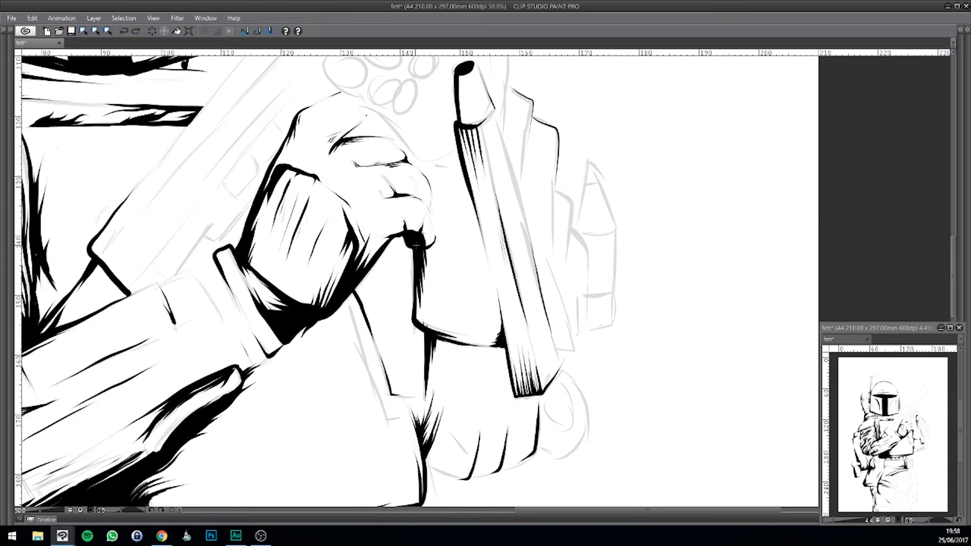
drag(420, 245, 411, 243)
Step: Add fine diagonal scratch marks inside the black vertical bar of the helmet's visor
scroll(356, 298, down, 9)
scroll(356, 298, up, 4)
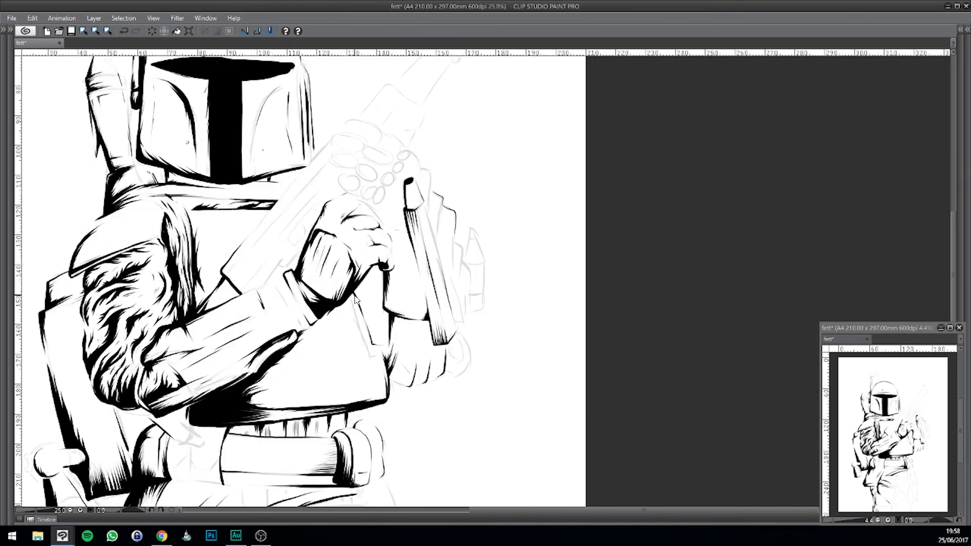
scroll(325, 223, up, 1)
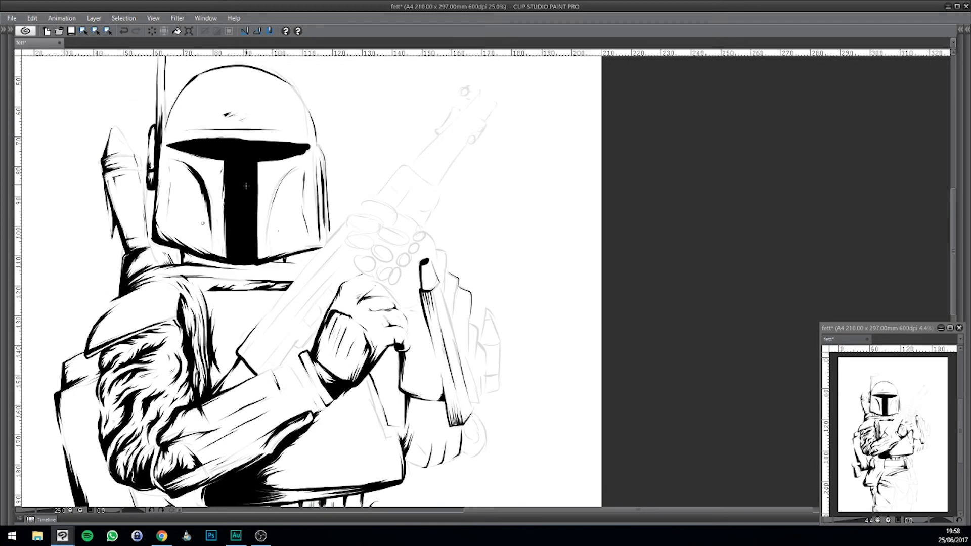
drag(233, 188, 246, 175)
drag(396, 199, 422, 202)
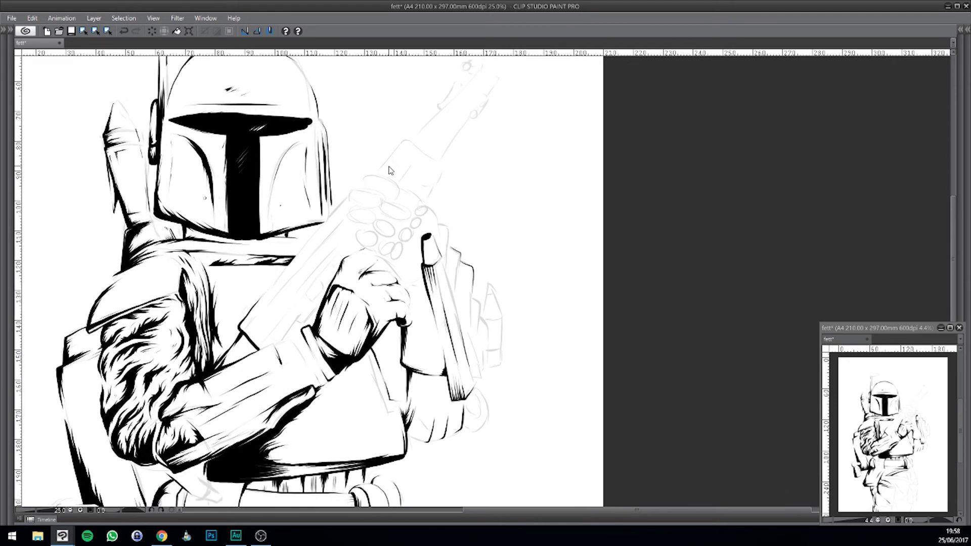
Step: Extend the upper thigh fold with tapered hatching and ink the trouser line curving down from it
scroll(389, 170, down, 3)
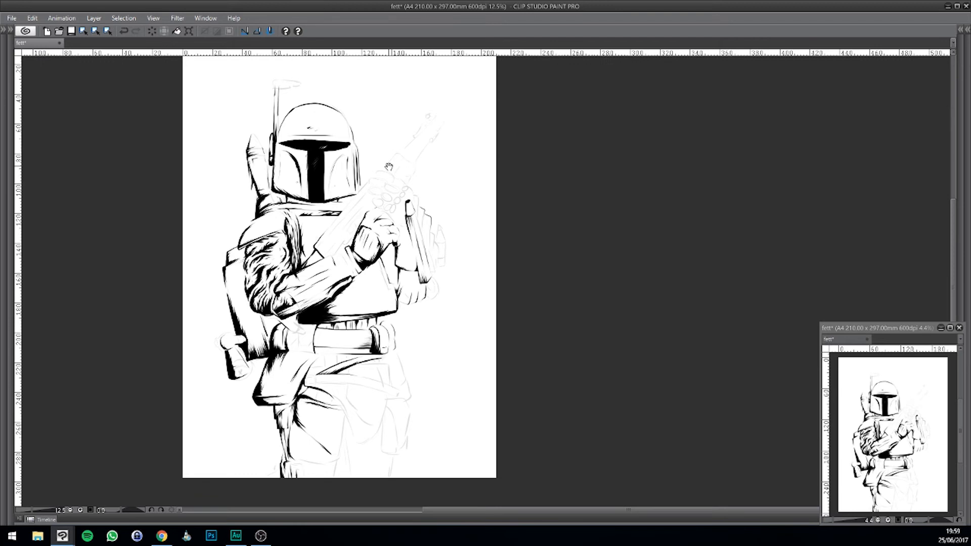
drag(447, 268, 433, 306)
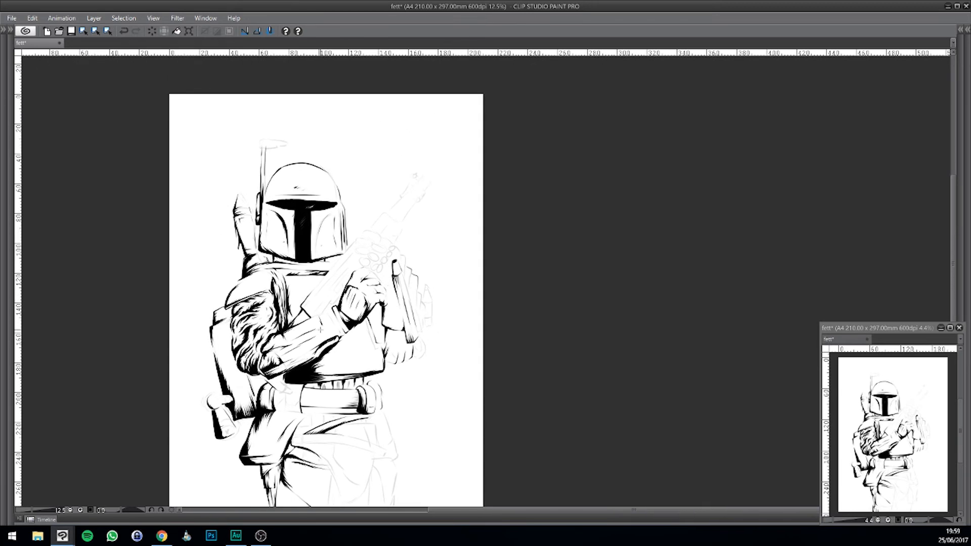
scroll(320, 329, up, 4)
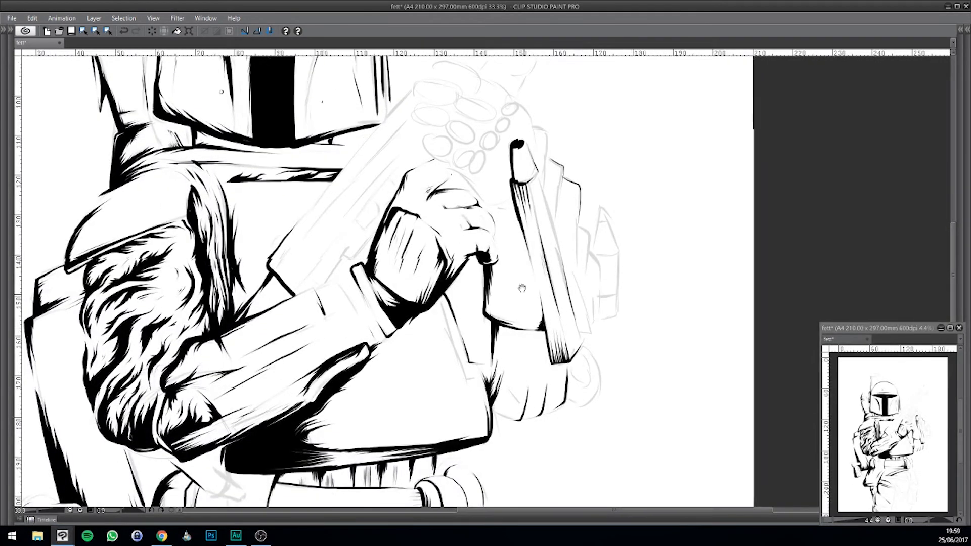
drag(522, 358, 508, 201)
drag(460, 299, 494, 114)
drag(496, 253, 466, 205)
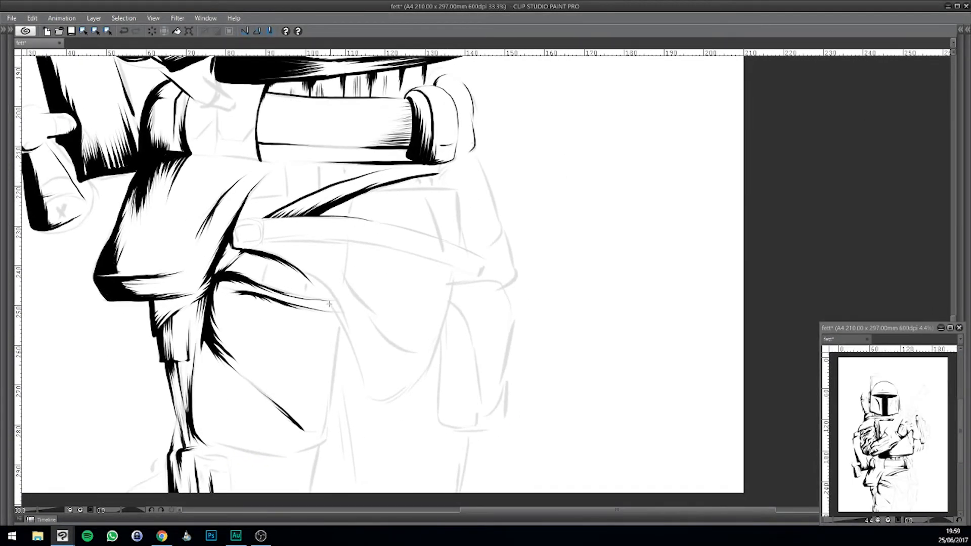
mouse_move(337, 301)
mouse_down()
mouse_move(318, 276)
mouse_move(289, 261)
mouse_move(318, 278)
mouse_up()
key(ctrl+z)
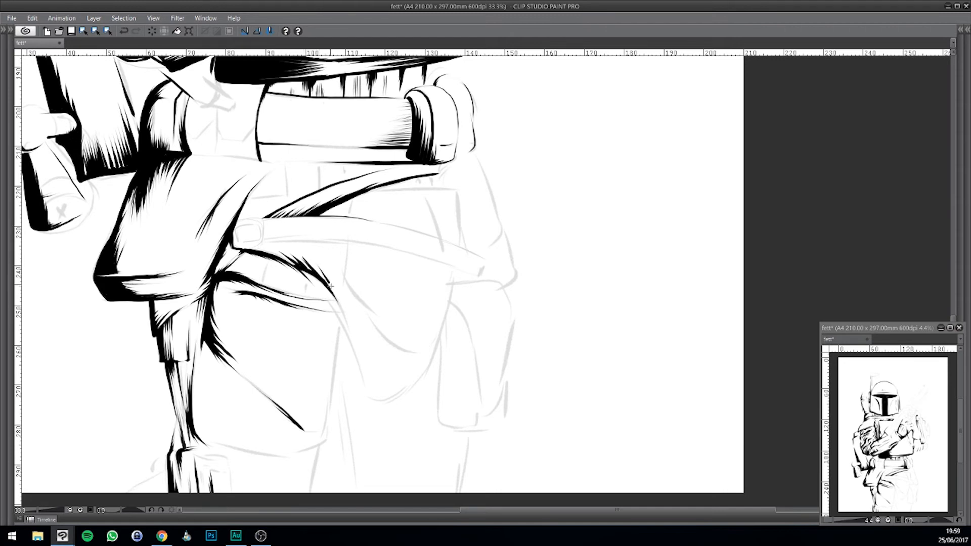
scroll(364, 317, down, 2)
drag(336, 281, 357, 349)
drag(470, 230, 467, 246)
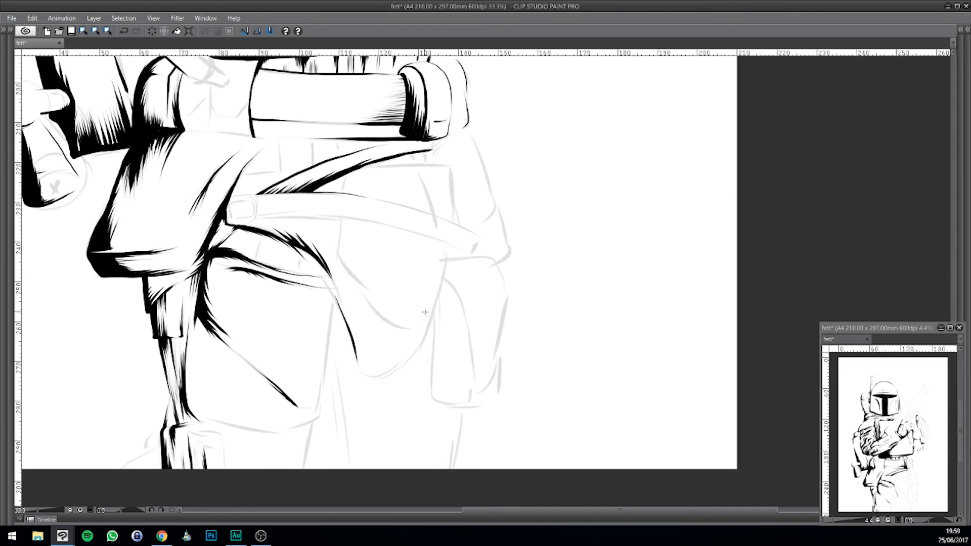
Step: Ink the hanging pouch's curved outer edge and its inner fold, with a thick hatched vertical crease beneath the strap
drag(442, 284, 428, 317)
key(ctrl+z)
mouse_move(445, 264)
mouse_down()
mouse_move(428, 317)
mouse_move(406, 344)
mouse_up()
mouse_move(378, 294)
mouse_down()
mouse_move(387, 314)
mouse_move(344, 274)
mouse_move(347, 237)
mouse_up()
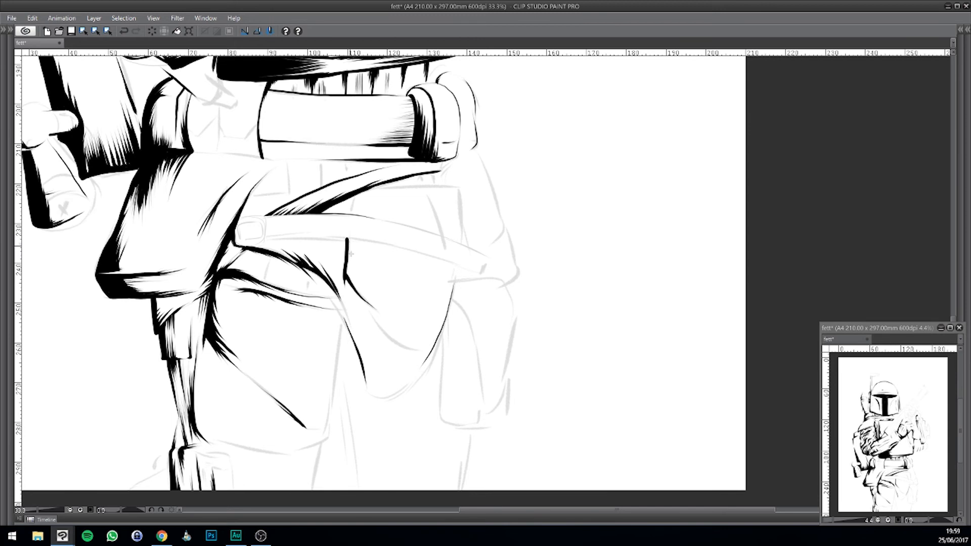
drag(349, 281, 348, 246)
key(ctrl+z)
key(ctrl+z)
scroll(401, 258, up, 1)
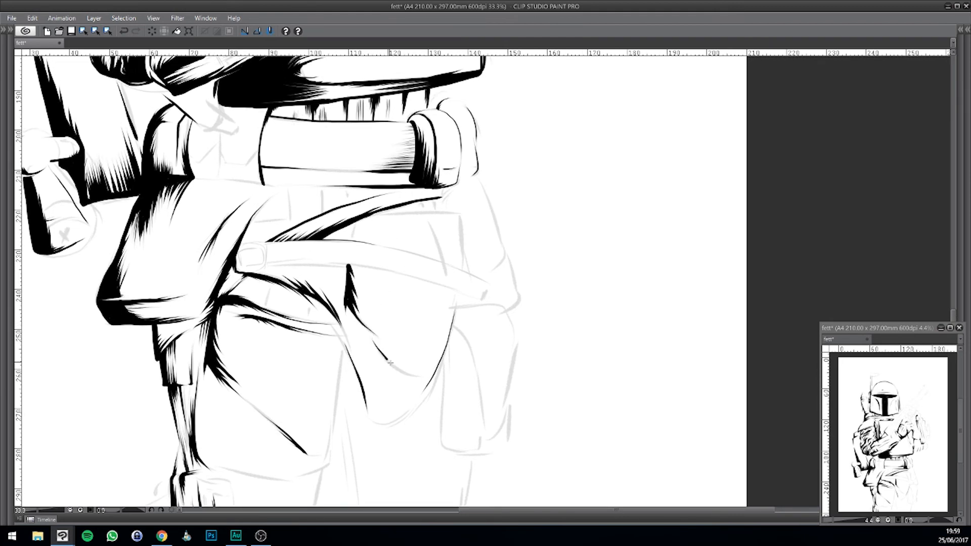
Step: Ink the upper and lower edges of the diagonal hip strap over the thigh, and save the drawing
drag(467, 267, 673, 275)
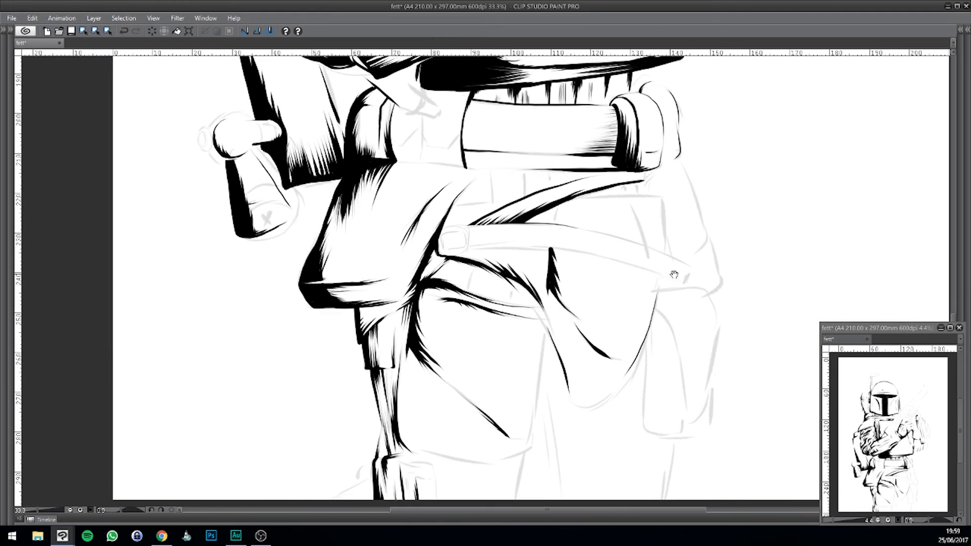
mouse_move(593, 254)
mouse_down()
mouse_move(563, 248)
mouse_move(591, 254)
mouse_move(496, 243)
mouse_up()
key(ctrl+z)
key(ctrl+s)
click(522, 204)
key(ctrl+z)
drag(567, 248, 455, 245)
drag(503, 244, 554, 247)
Step: Thicken the hip strap's lower edge and extend it back to the buckle
scroll(521, 245, down, 1)
scroll(521, 245, up, 3)
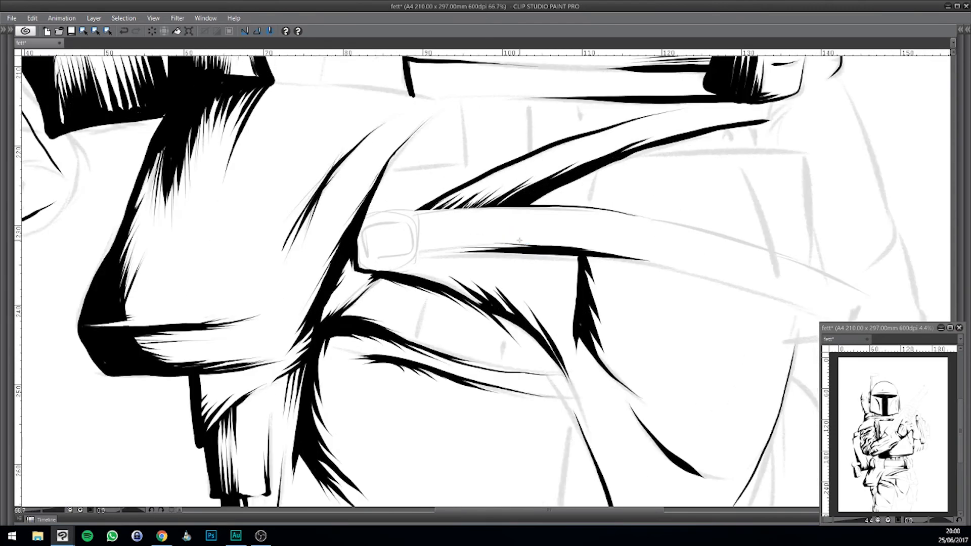
mouse_move(488, 250)
mouse_down()
mouse_move(408, 256)
mouse_move(553, 252)
mouse_up()
drag(434, 252, 407, 255)
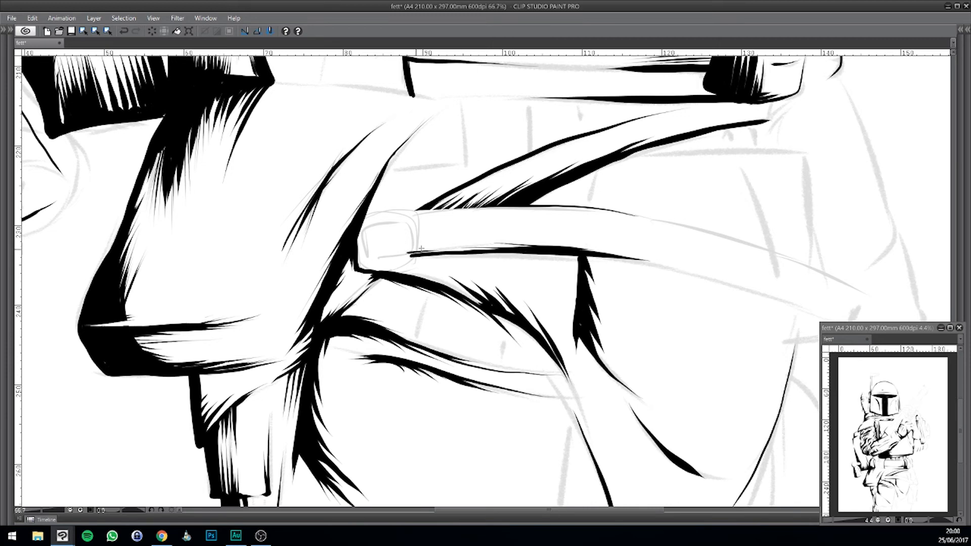
drag(479, 245, 460, 264)
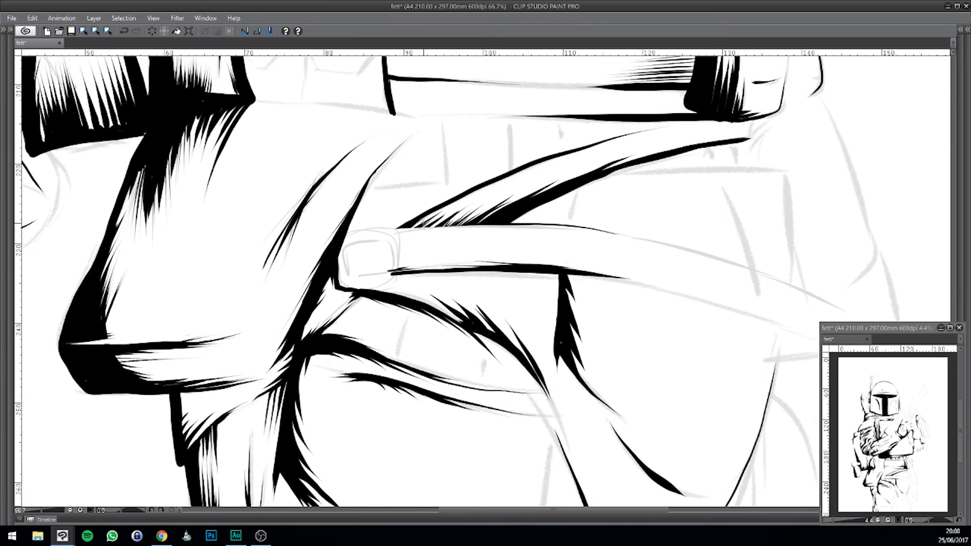
Step: Ink the inner square of the hip strap's buckle and shade both its sides with short horizontal hatching
mouse_move(390, 278)
mouse_down()
mouse_move(393, 263)
mouse_move(424, 306)
mouse_up()
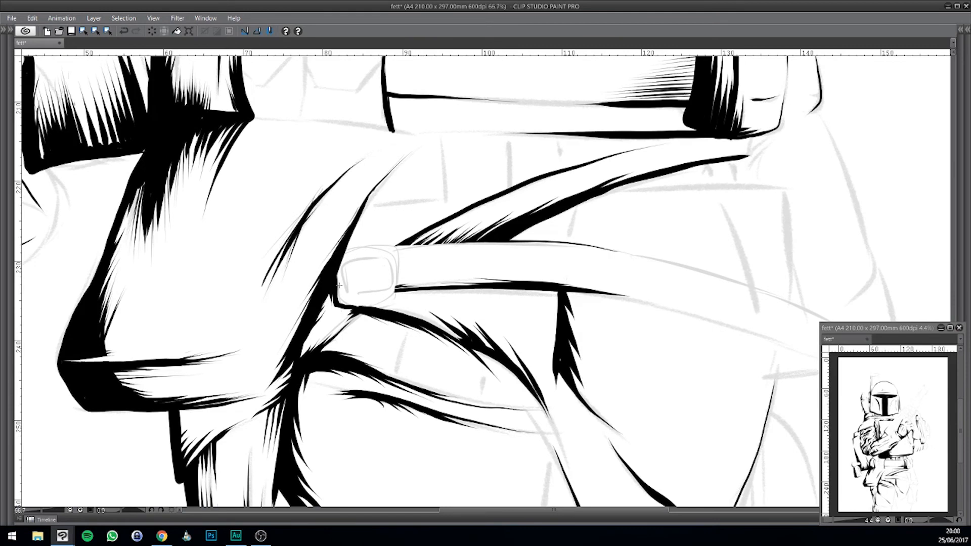
mouse_move(347, 294)
mouse_down()
mouse_move(344, 266)
mouse_move(371, 253)
mouse_move(381, 262)
mouse_move(356, 265)
mouse_move(348, 225)
mouse_move(351, 293)
mouse_move(343, 268)
mouse_up()
key(ctrl+z)
drag(346, 266, 362, 265)
drag(345, 282, 360, 291)
mouse_move(393, 263)
mouse_down()
mouse_move(378, 265)
mouse_move(367, 287)
mouse_move(377, 286)
mouse_up()
drag(392, 286, 374, 290)
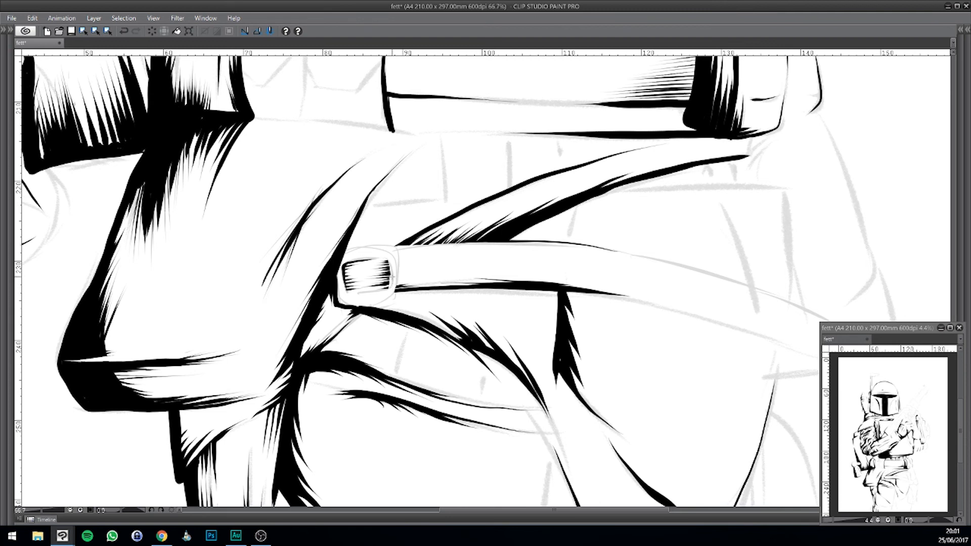
key(ctrl+z)
drag(392, 262, 392, 277)
scroll(537, 268, down, 3)
scroll(536, 268, up, 1)
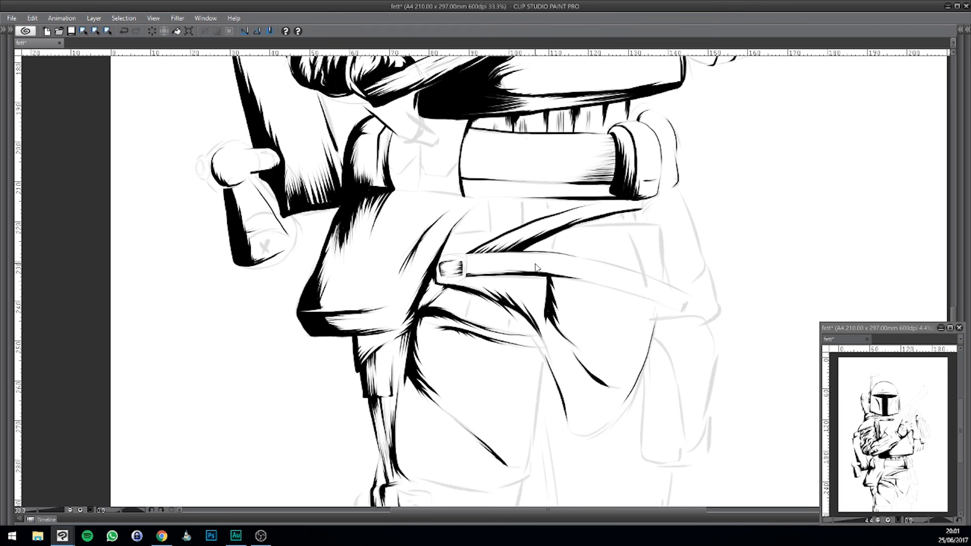
scroll(536, 268, down, 4)
drag(587, 298, 447, 443)
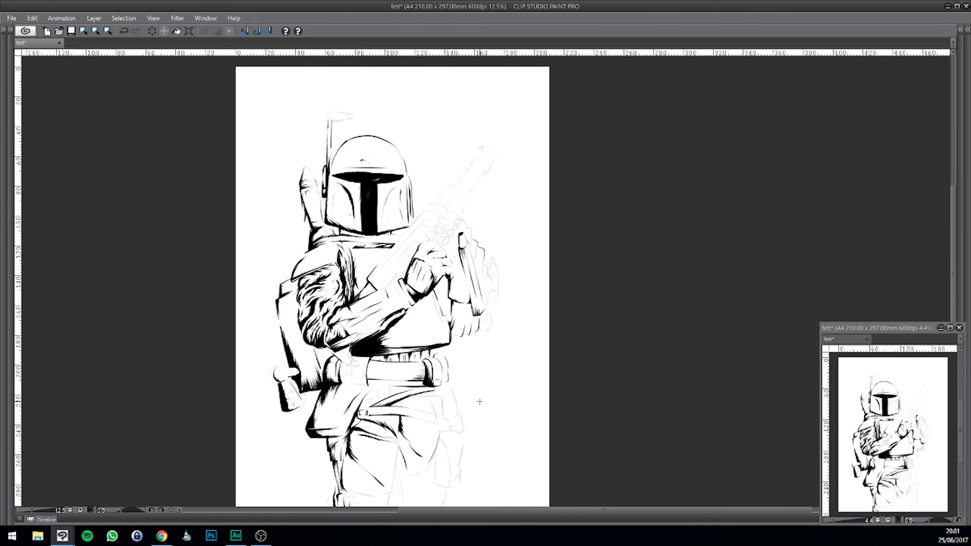